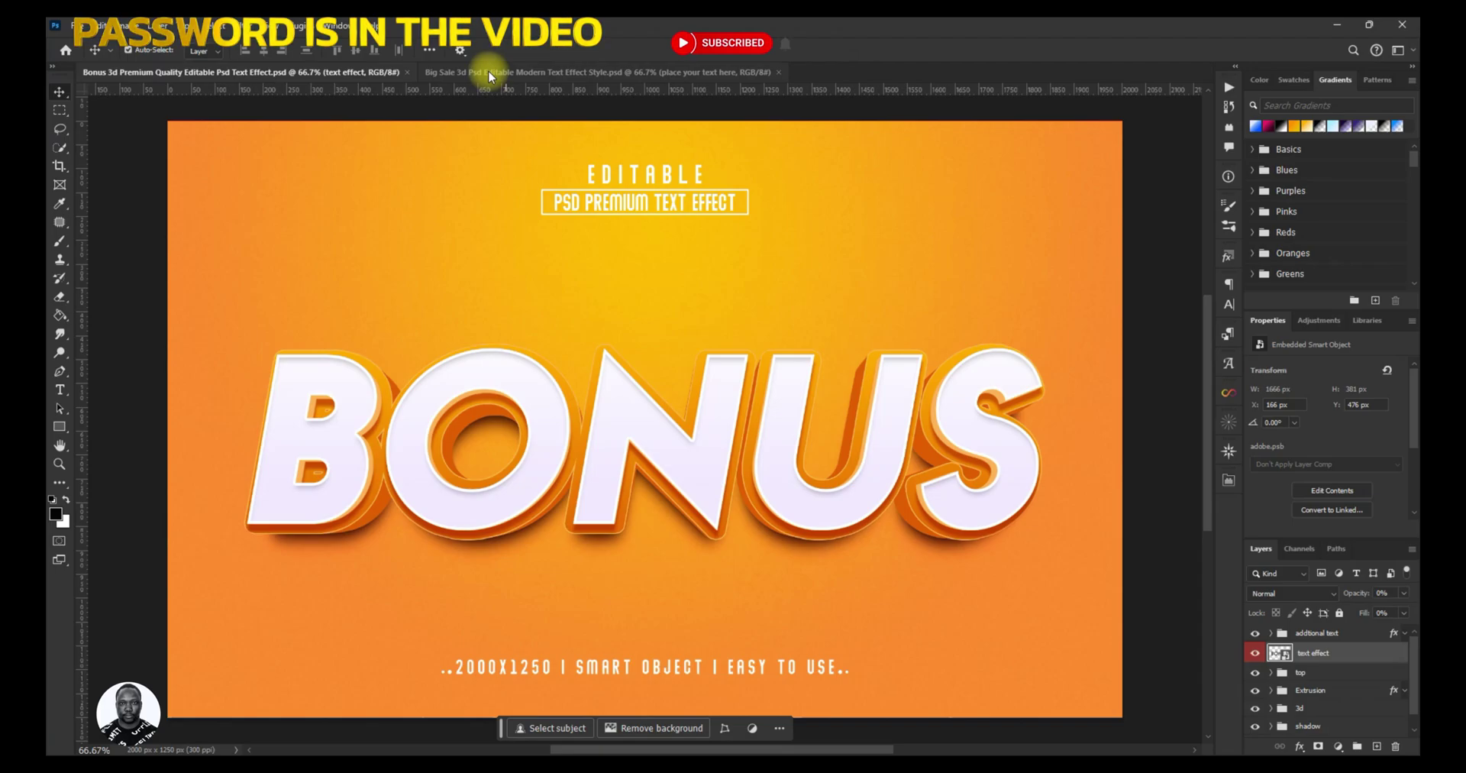
- Look at the Big Sale text effect document, return to the Bonus document and check its text effect layer
left_click(490, 74)
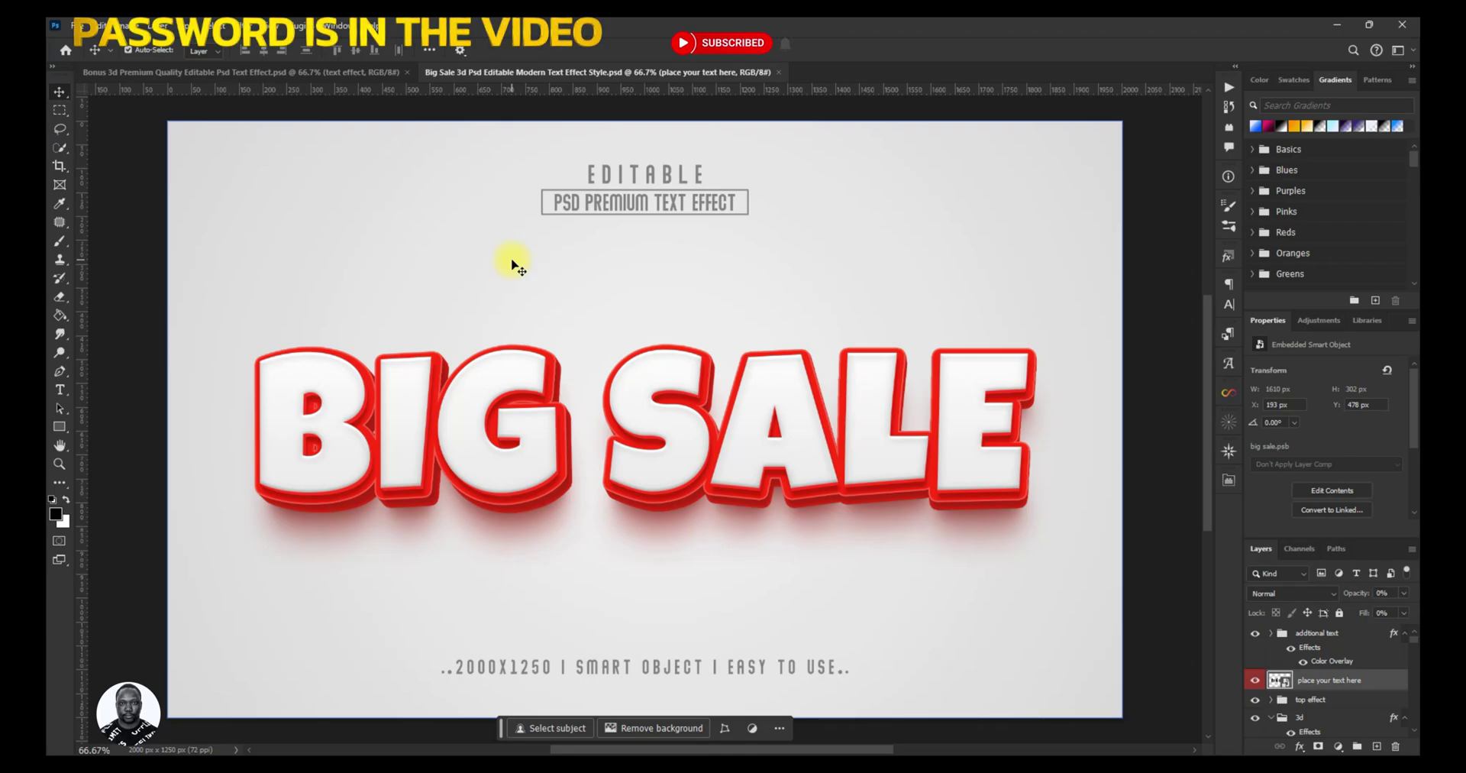
left_click(286, 74)
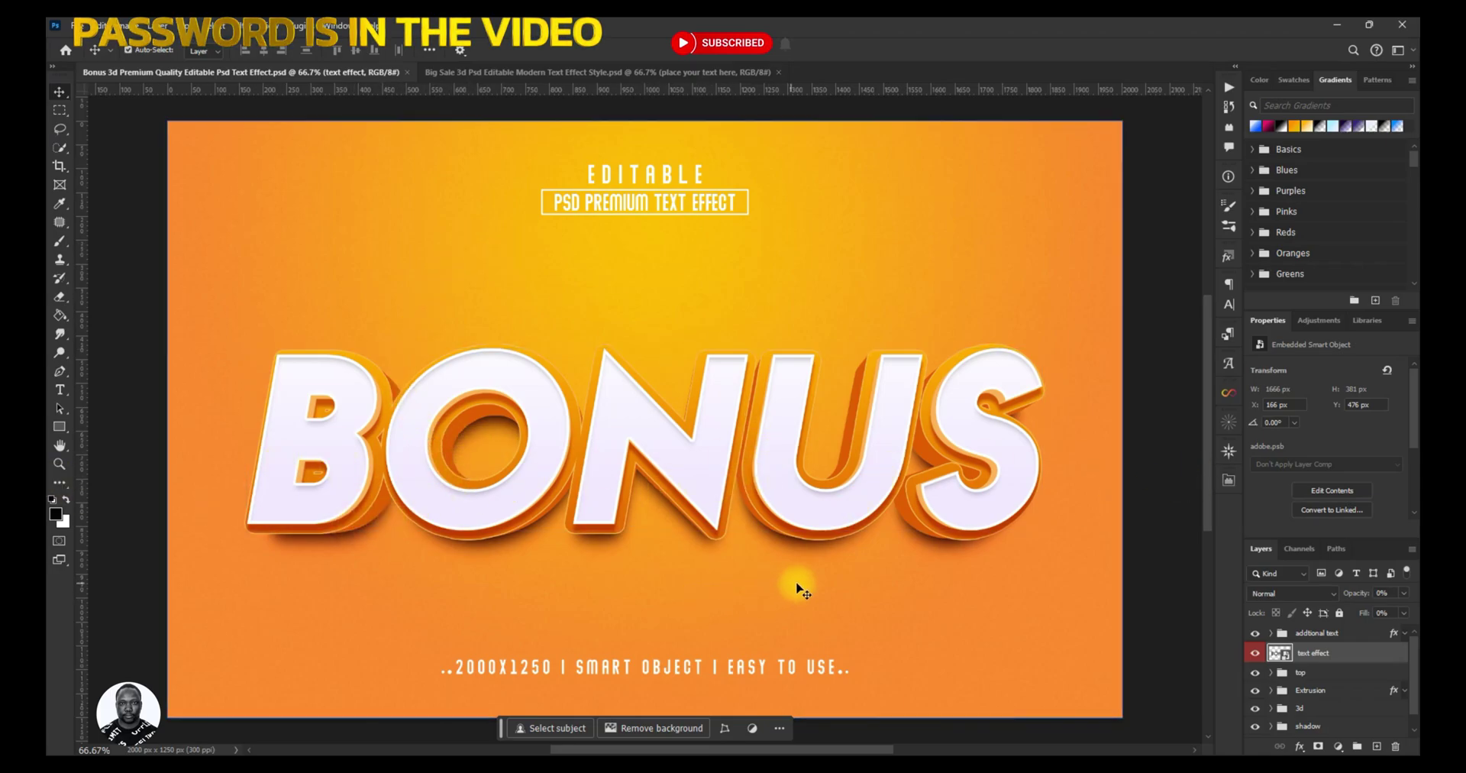
left_click(1319, 678)
left_click(1303, 656)
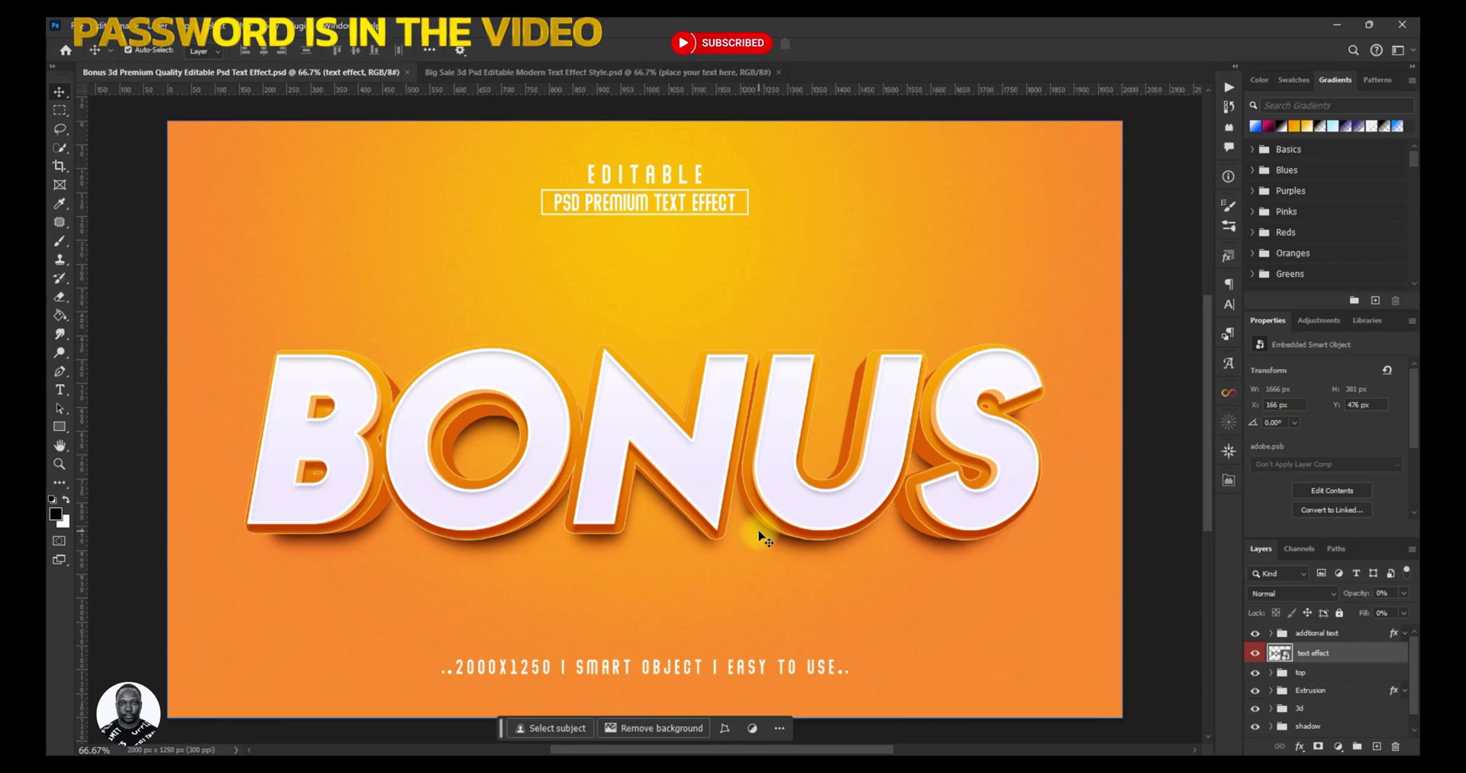
- Open the contents of the text effect smart object and replace the word BONUS with JESUS
double_click(1283, 653)
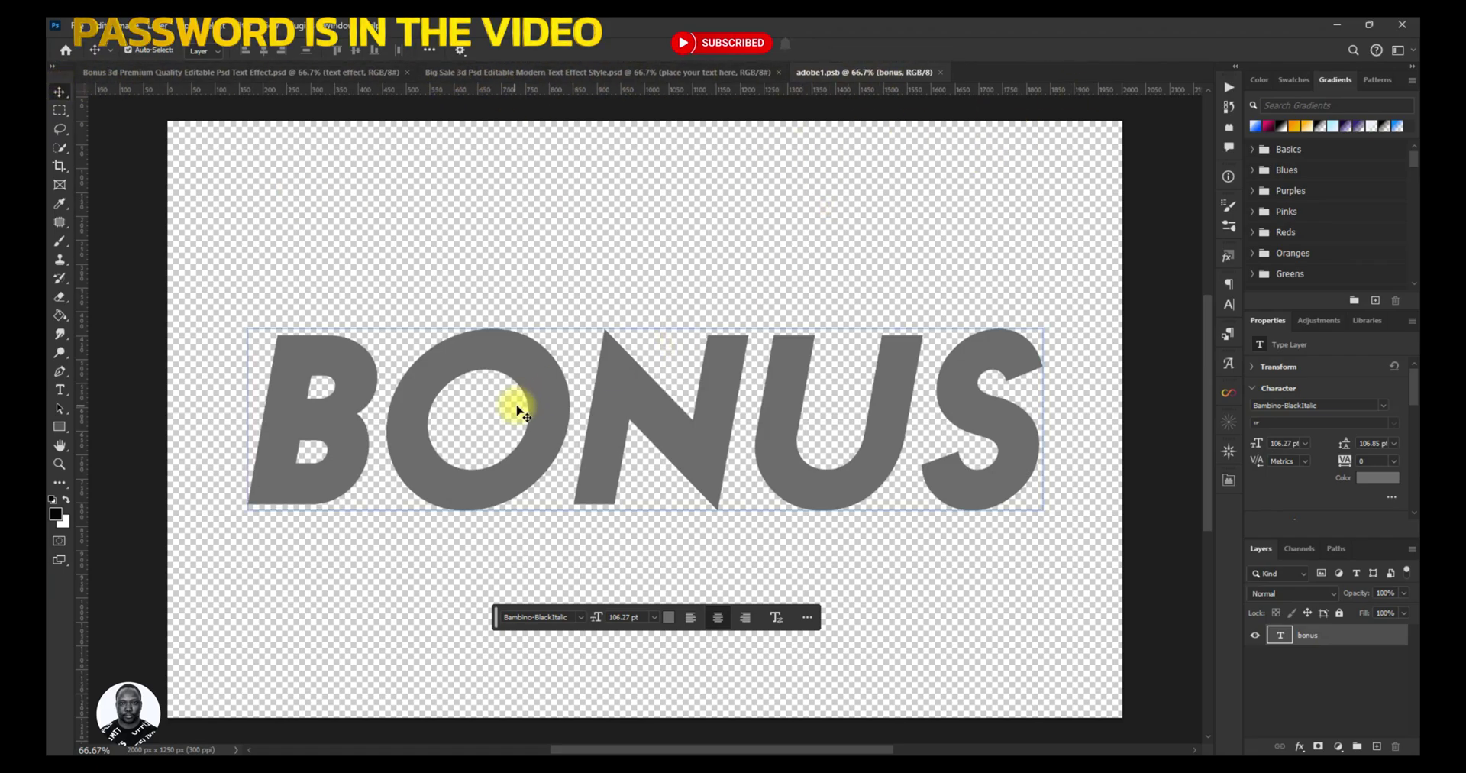
double_click(625, 403)
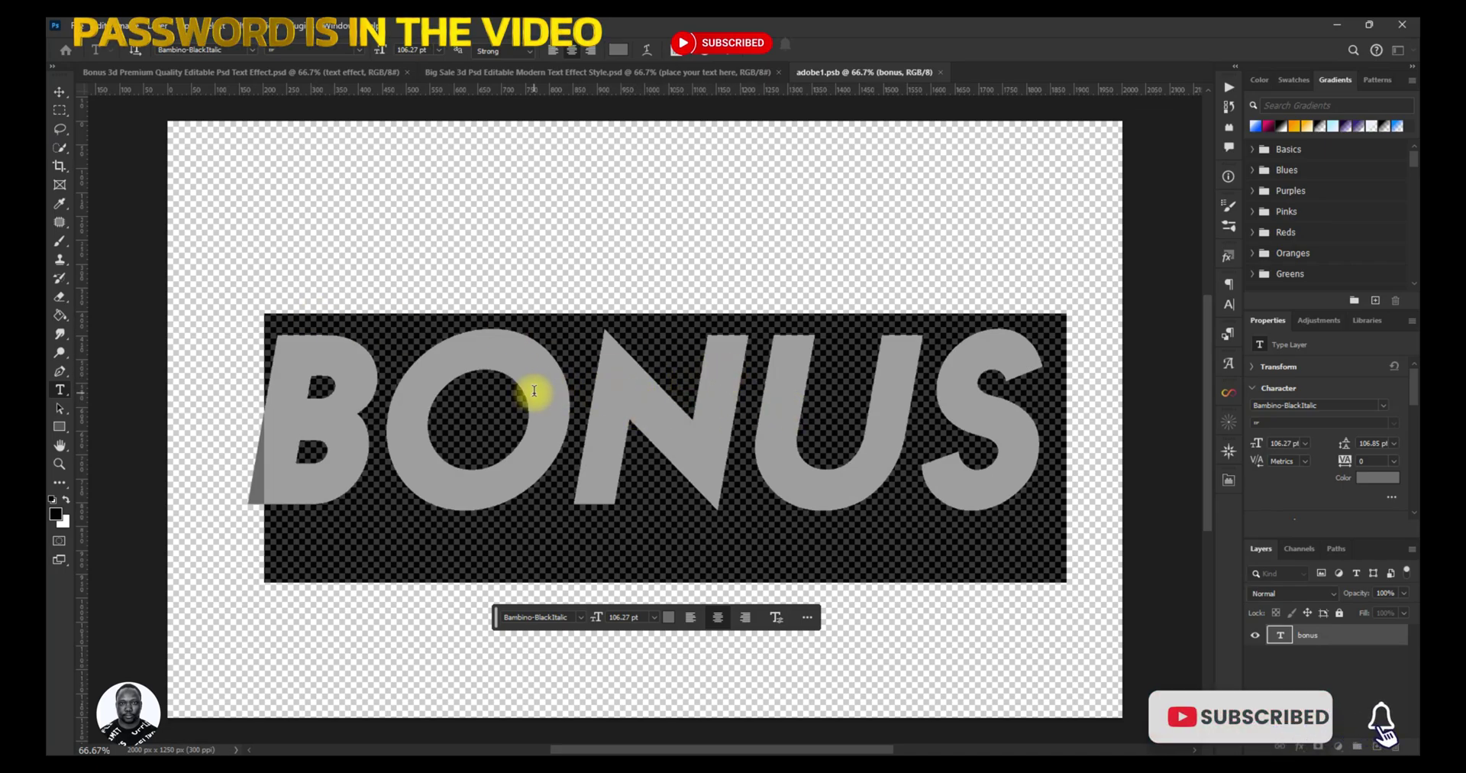
type("J")
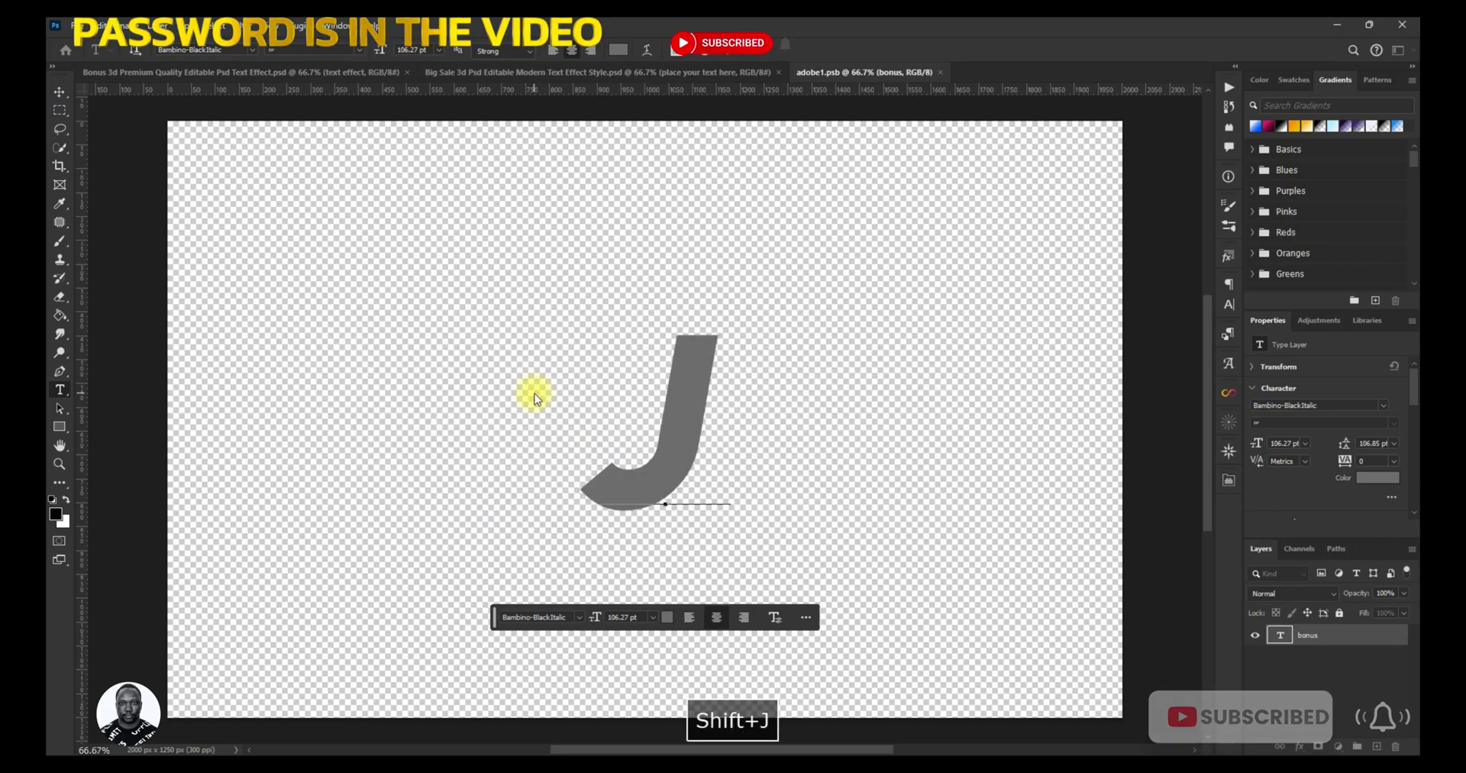
type("ES")
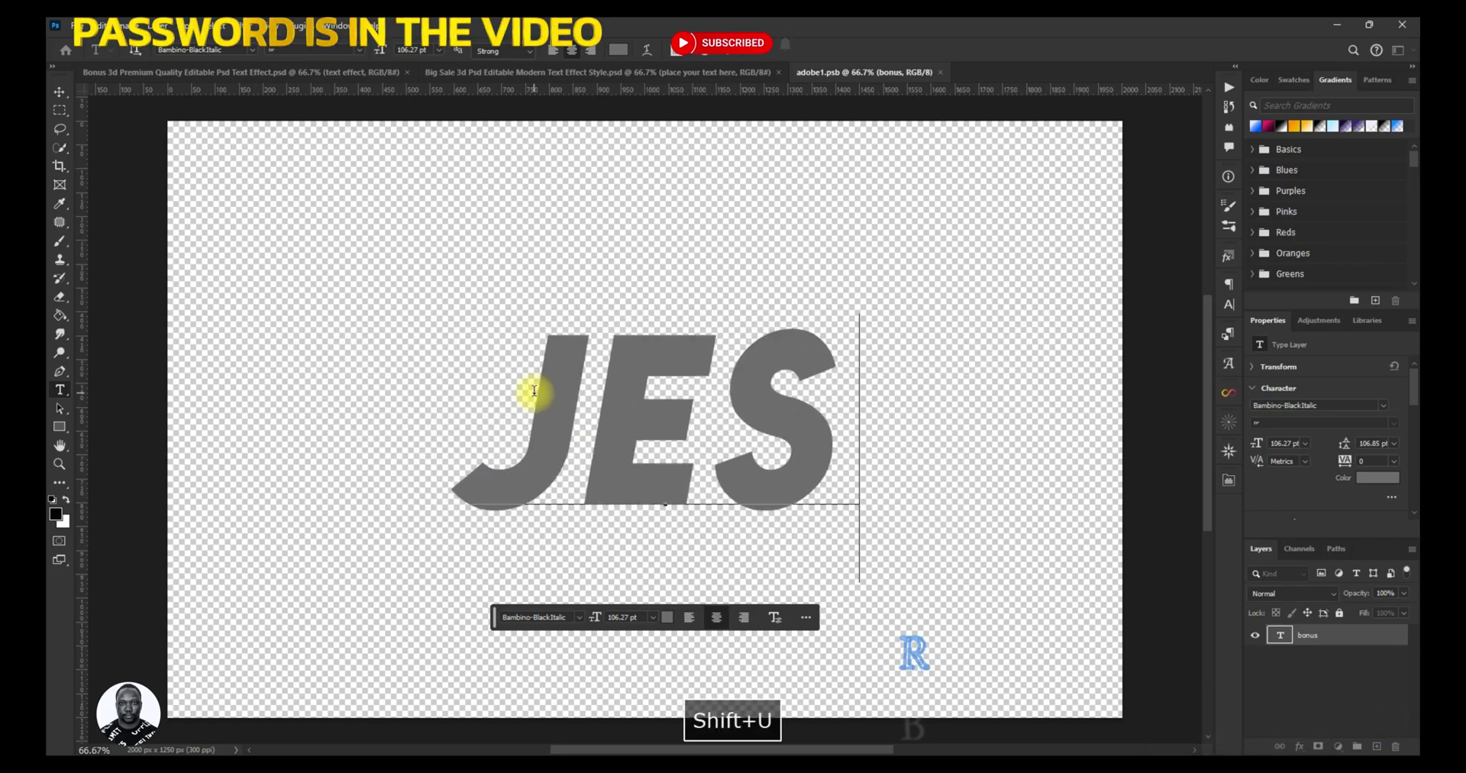
type("US")
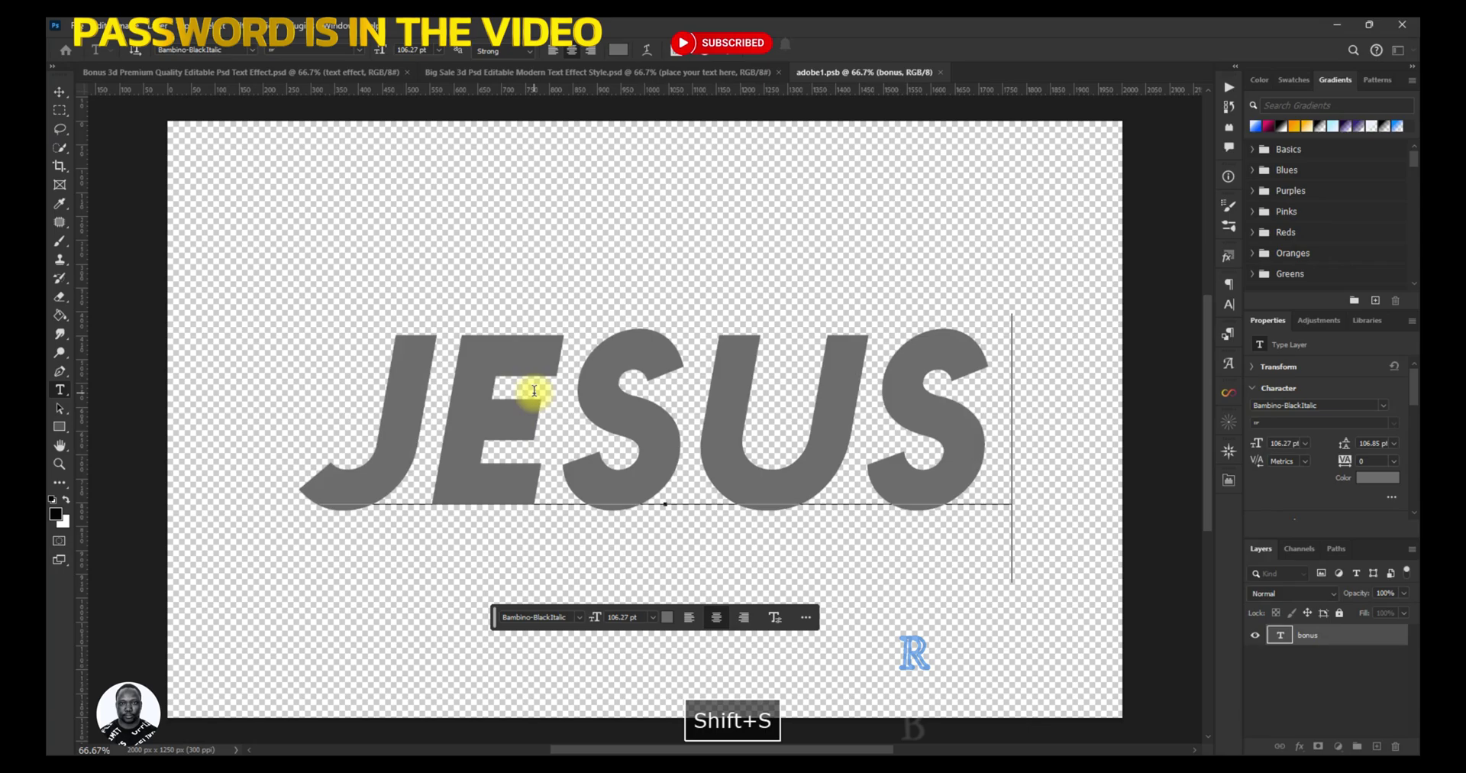
left_click(727, 55)
key("v")
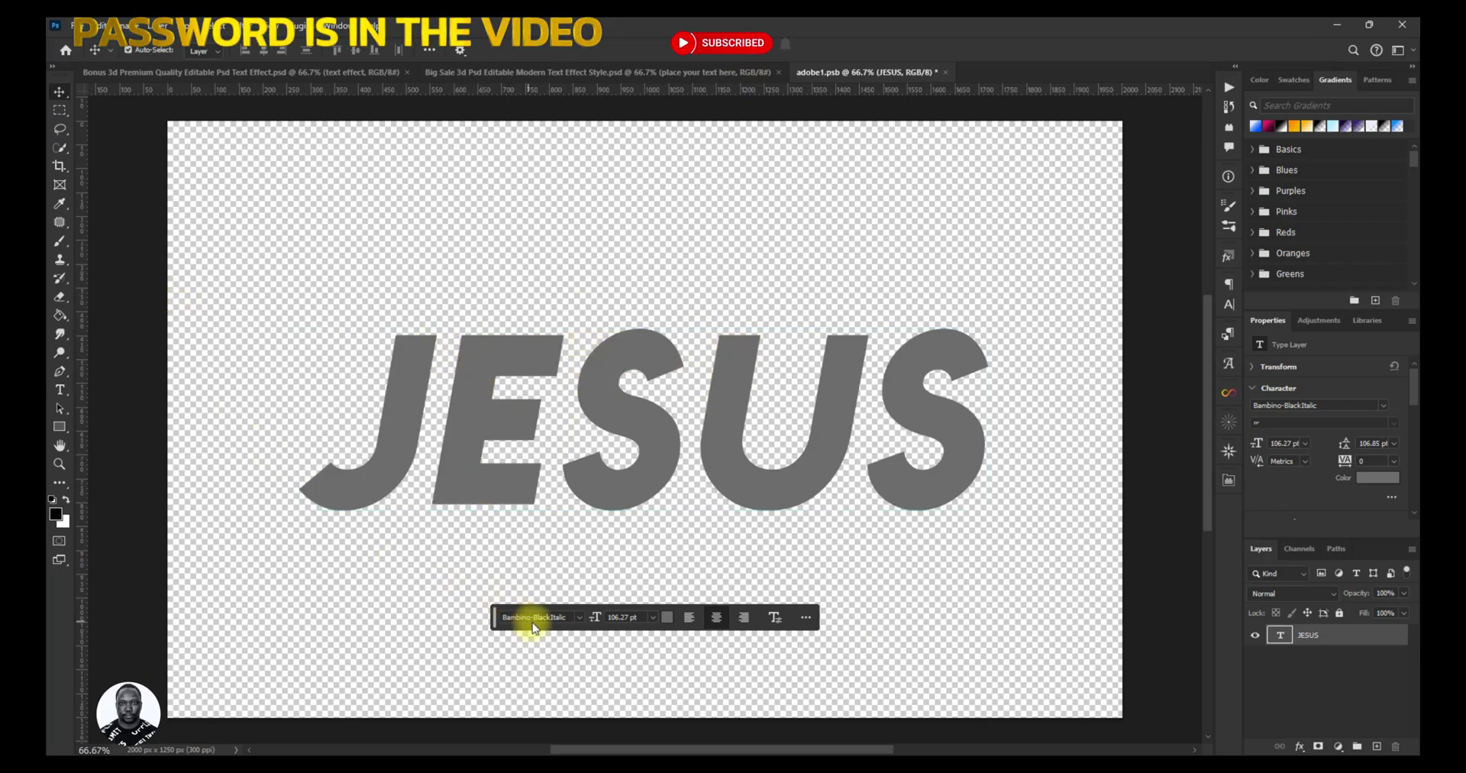
- Save the edited smart object and return to the Bonus 3d text effect document
key("ctrl+s")
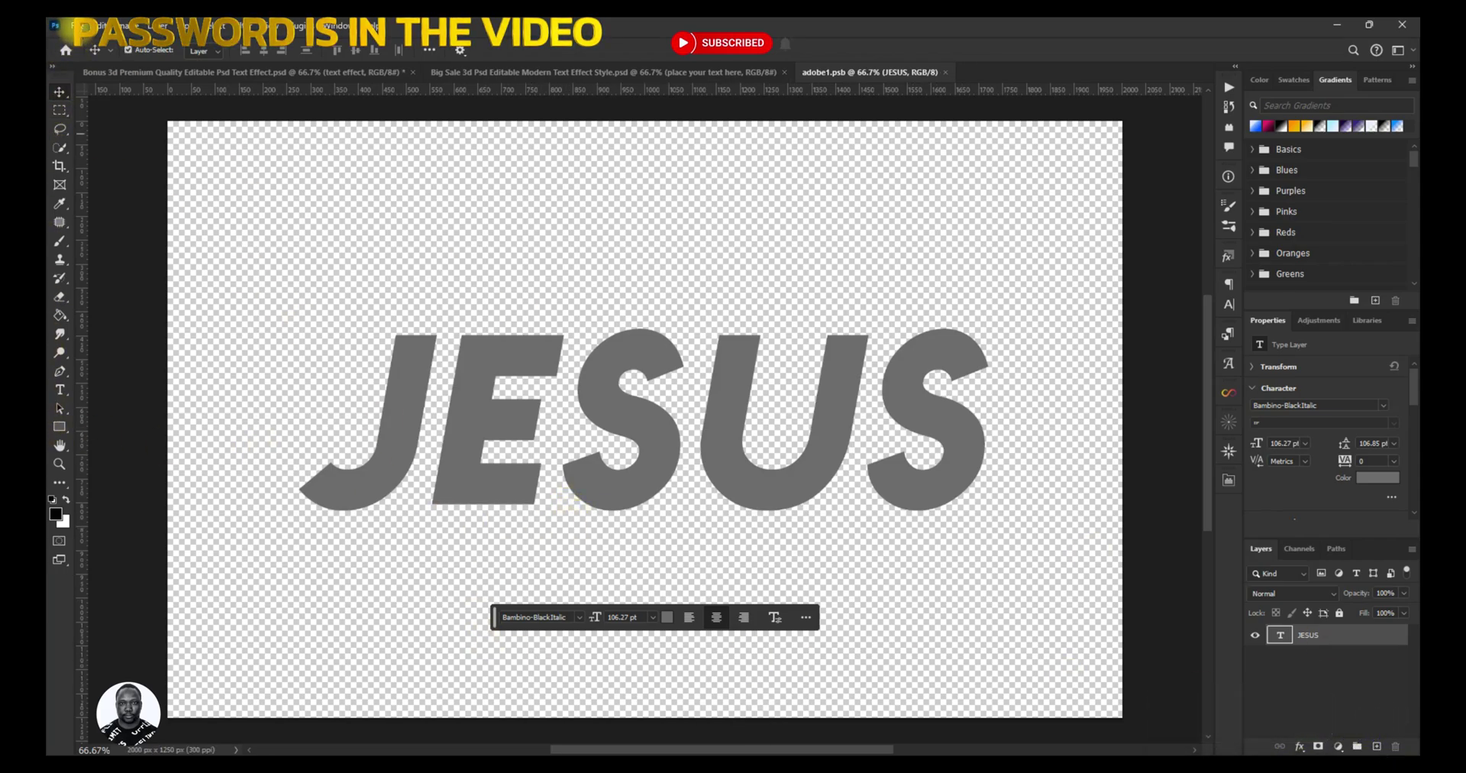
left_click(67, 25)
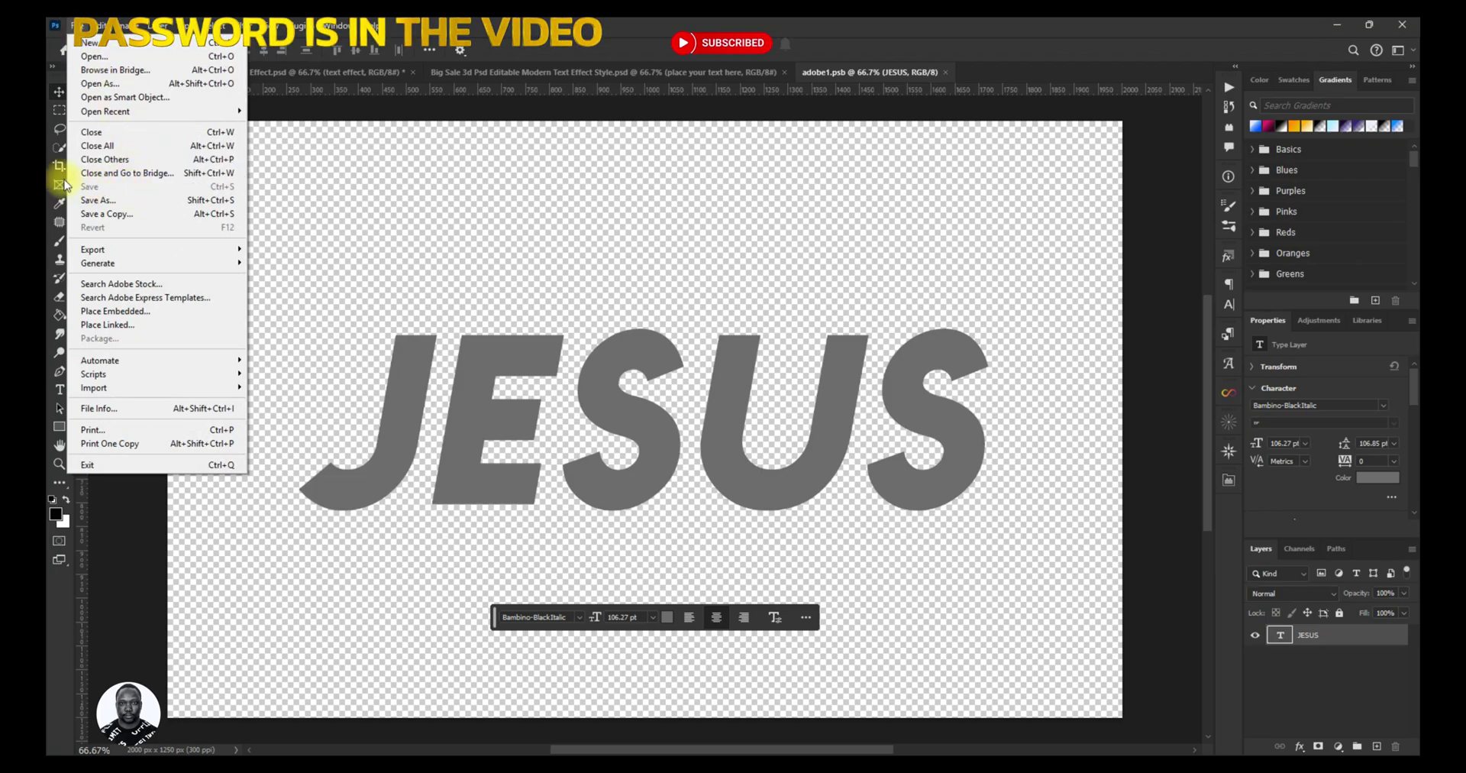
key("Escape")
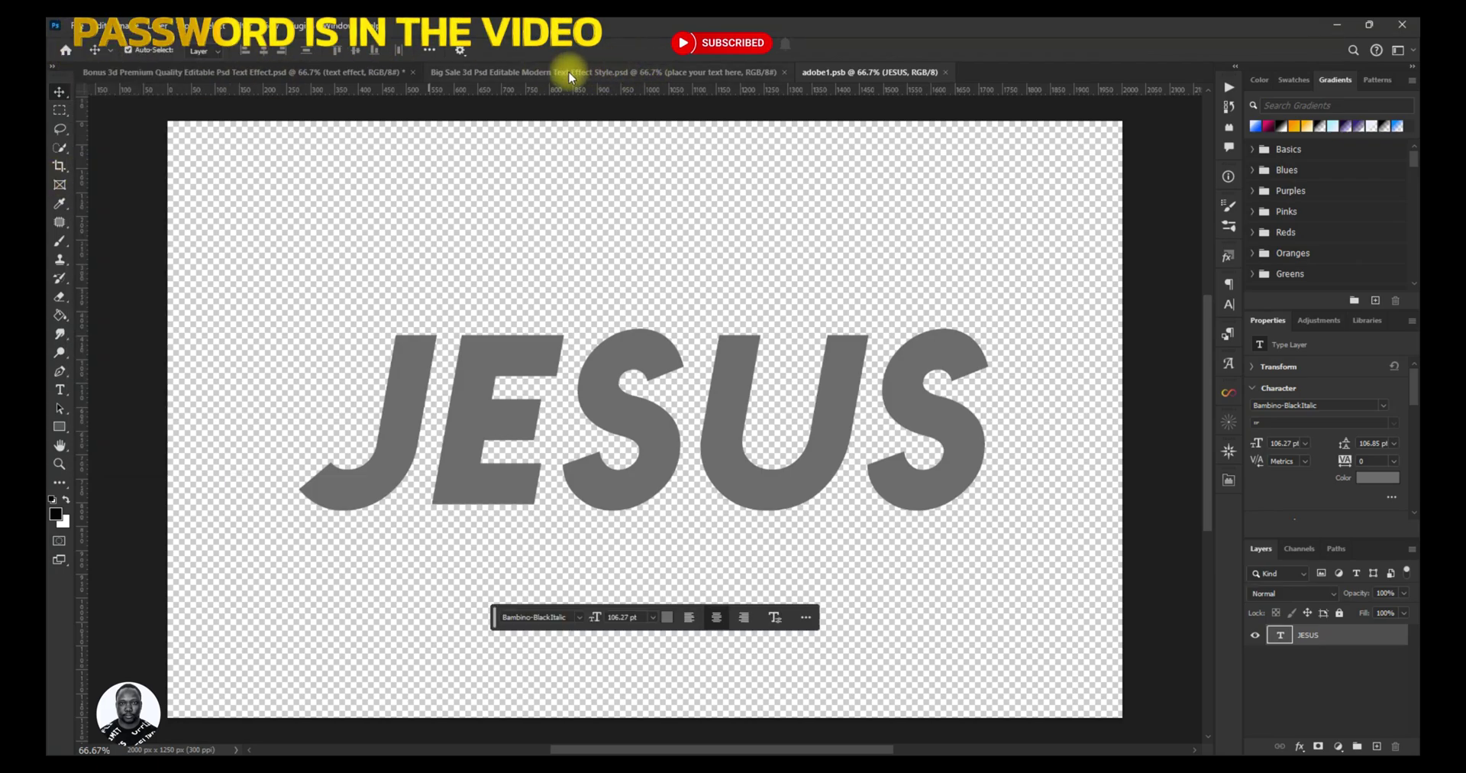
left_click(309, 73)
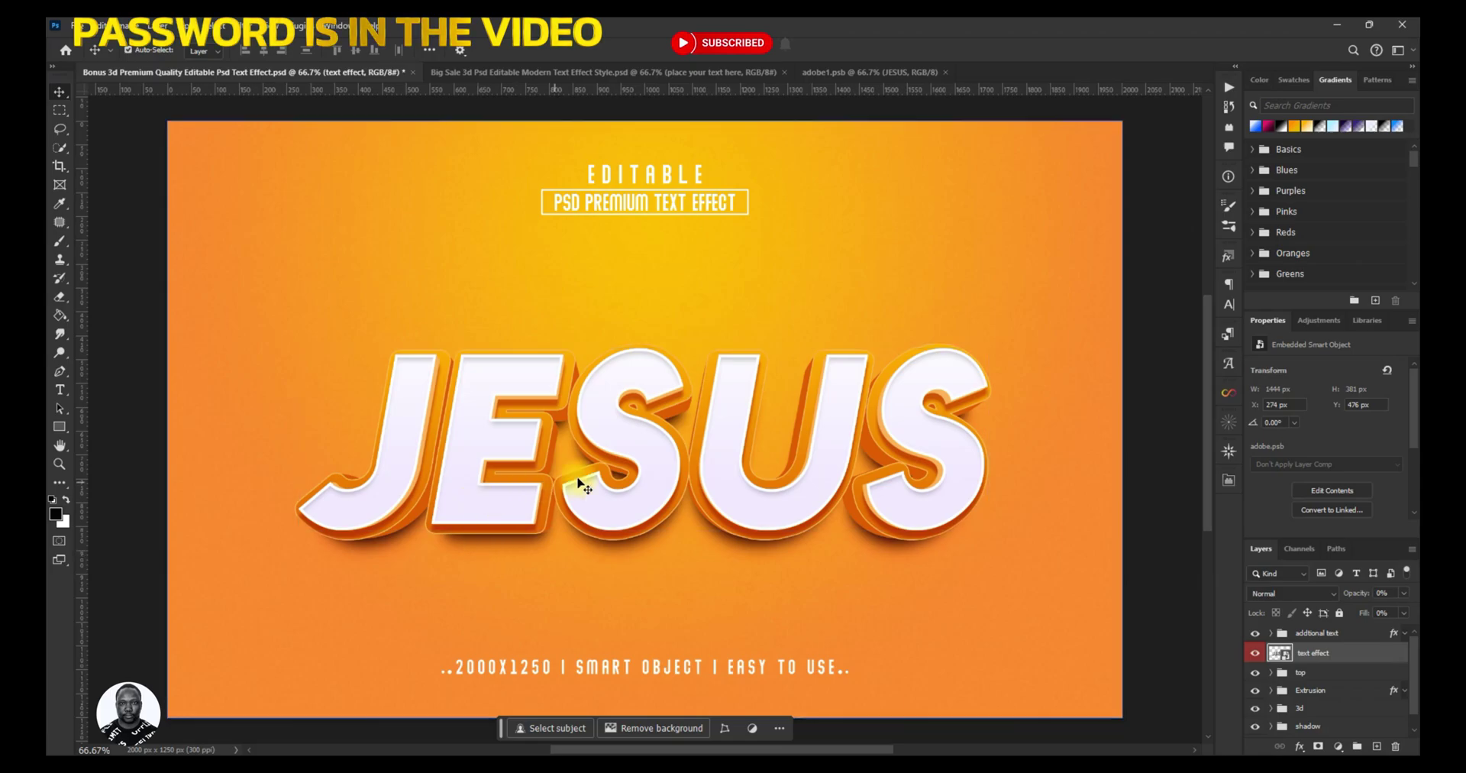
- Examine the 3D lettering on the canvas and the top, Extrusion, 3d, shadow and background layer groups
scroll(697, 417, "down", 2)
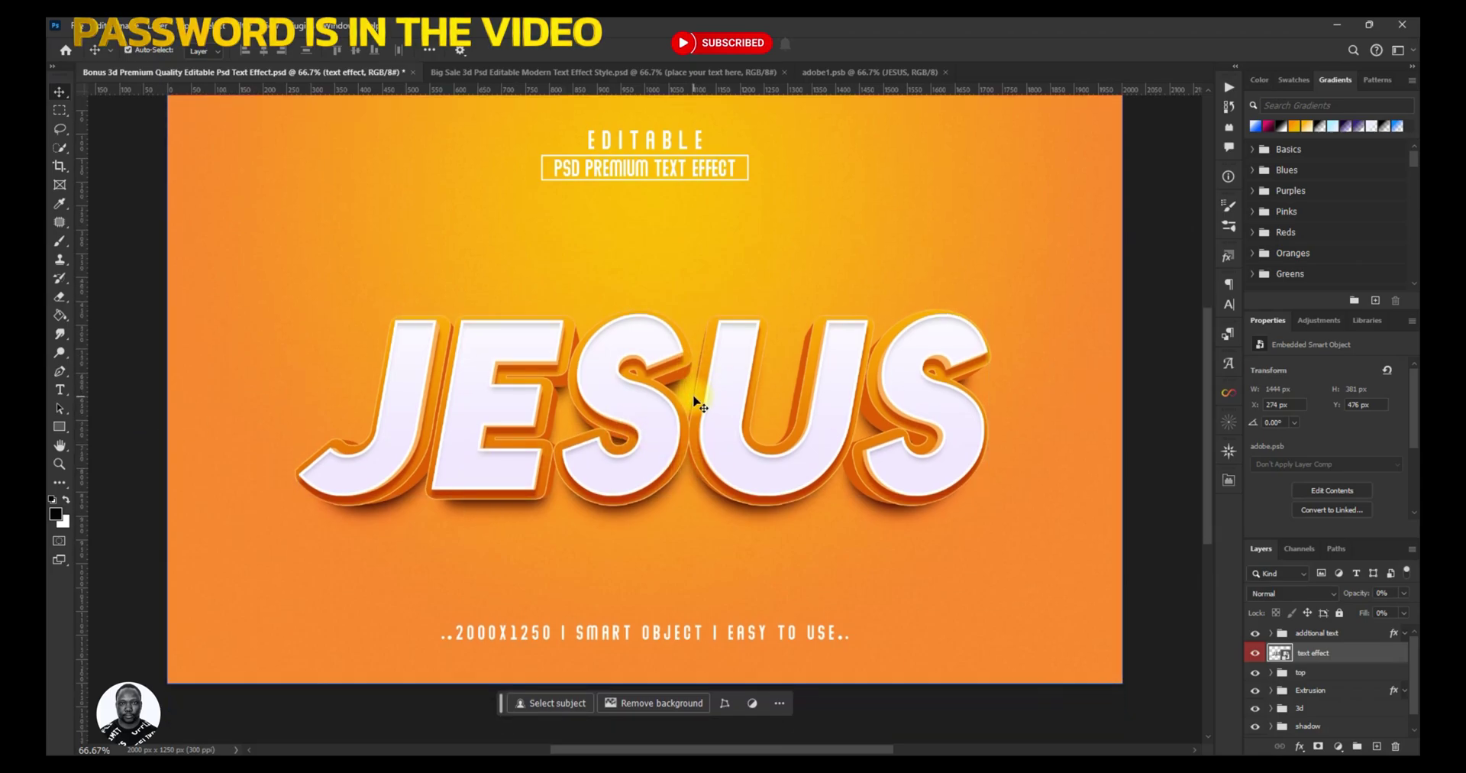
scroll(697, 404, "down", 2)
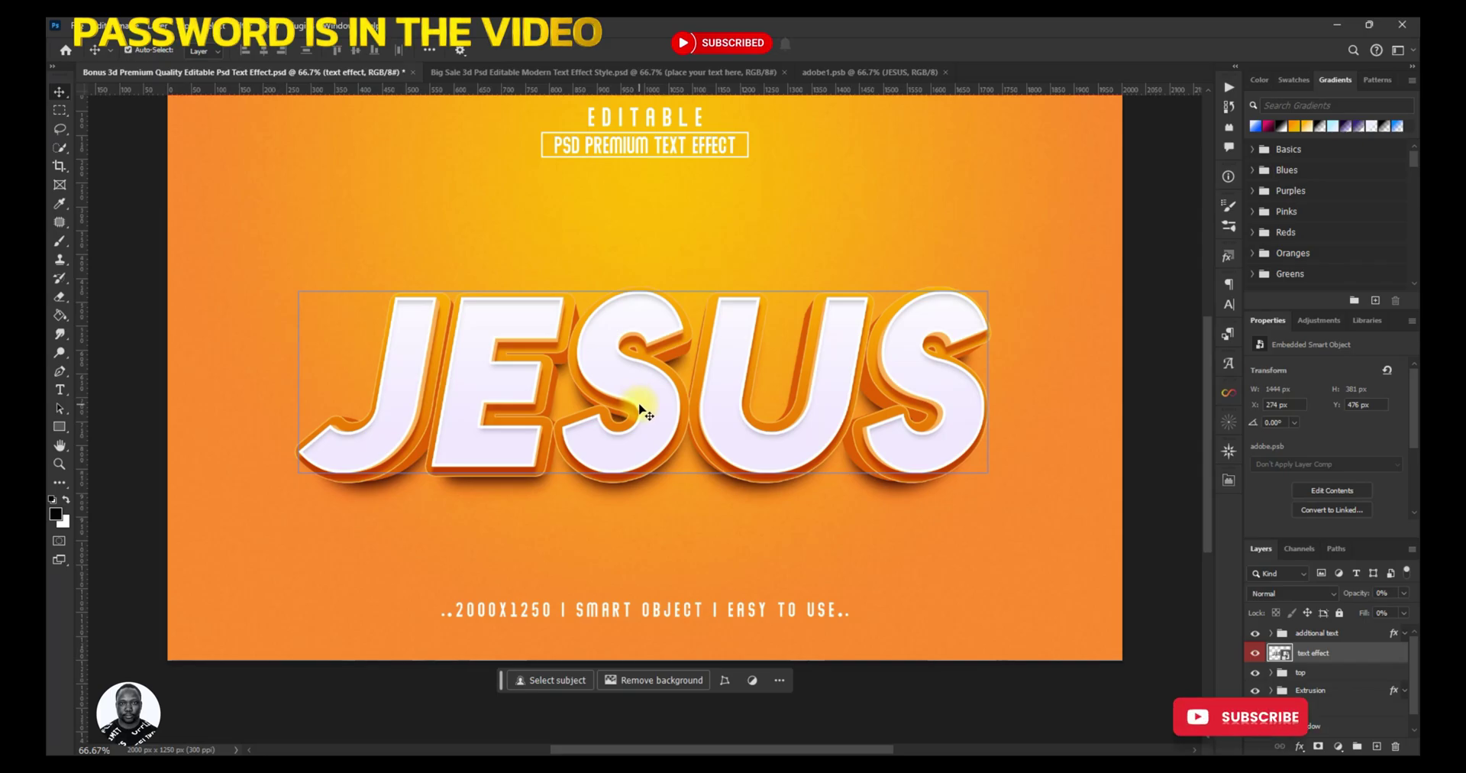
scroll(639, 408, "up", 3)
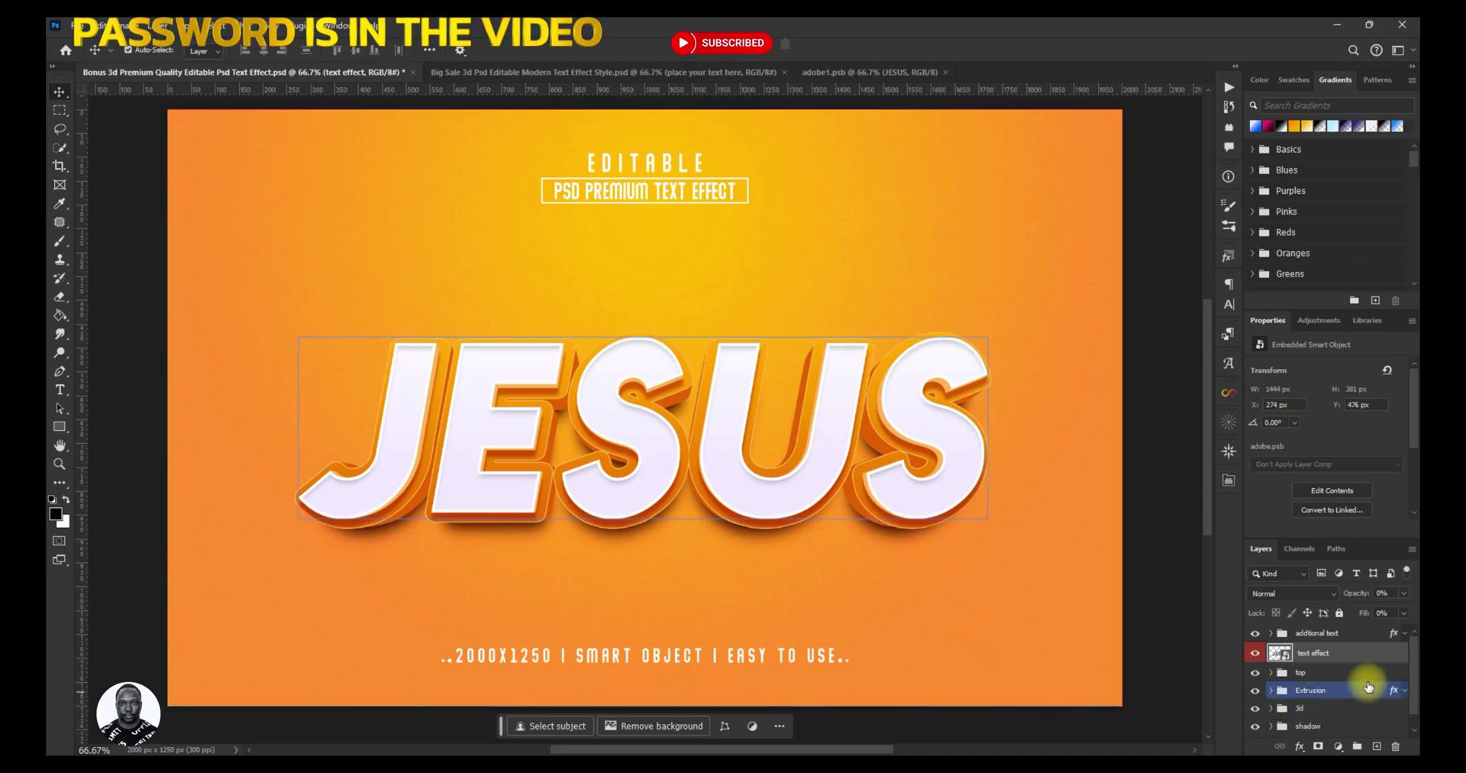
scroll(1368, 687, "down", 1)
left_click(1317, 727)
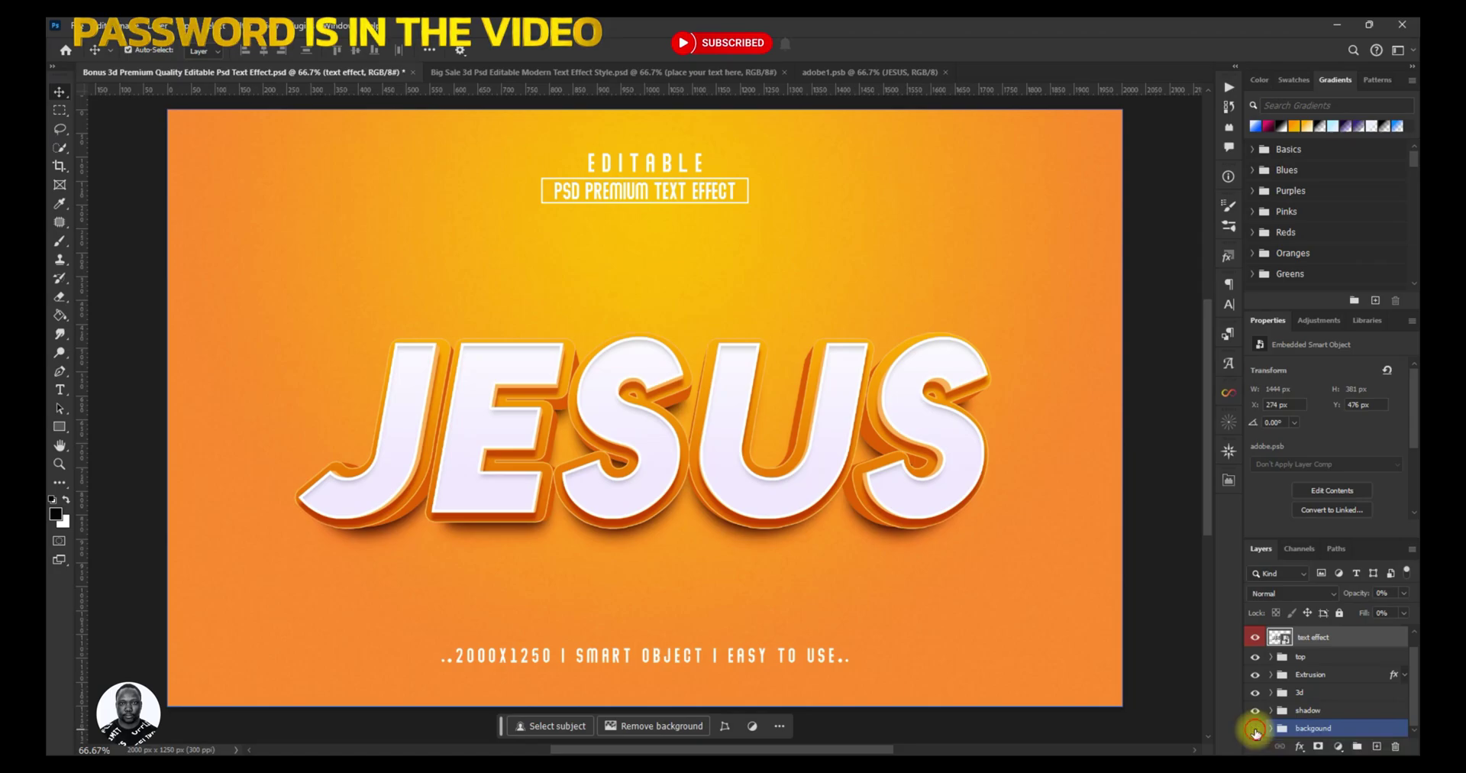
left_click(1255, 730)
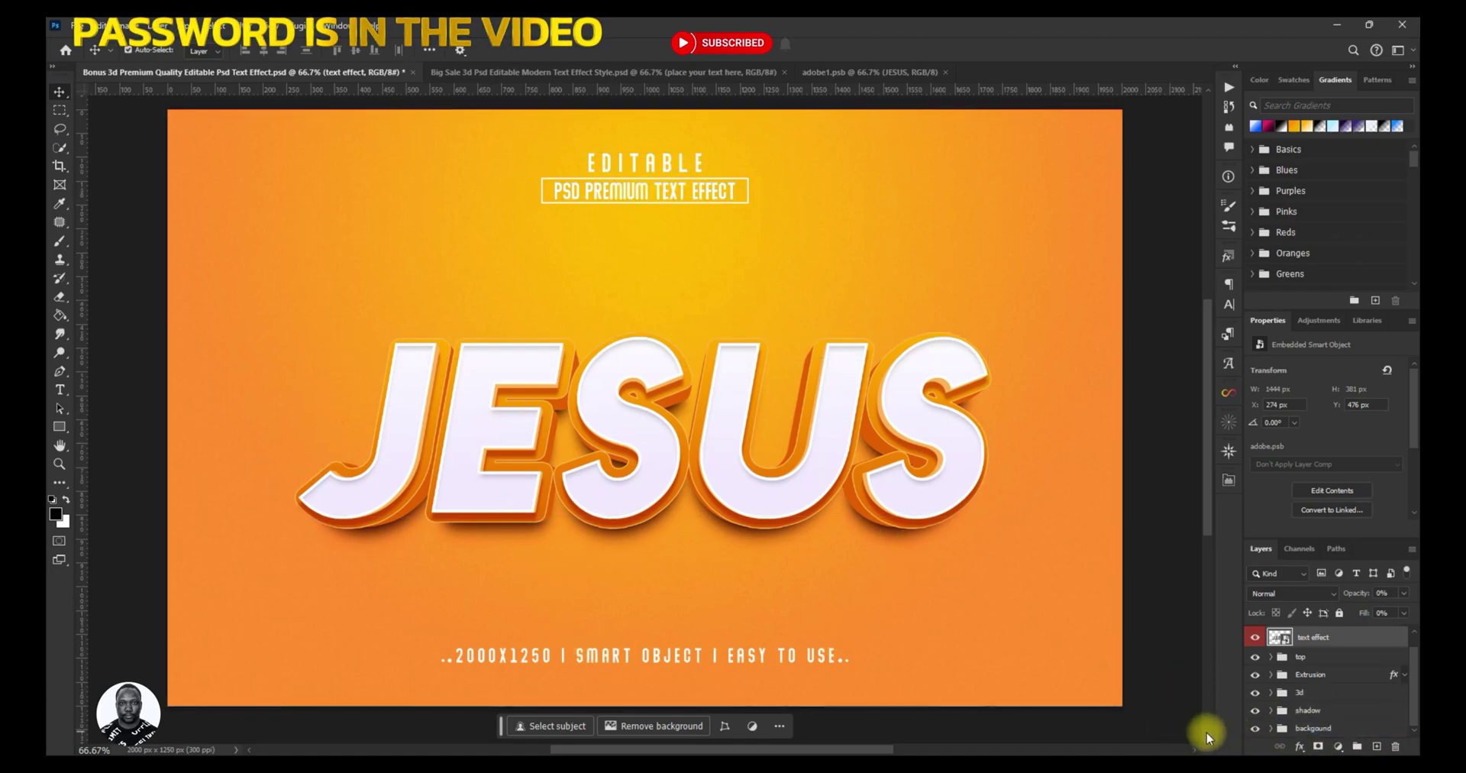
left_click(1289, 689)
left_click(1338, 675)
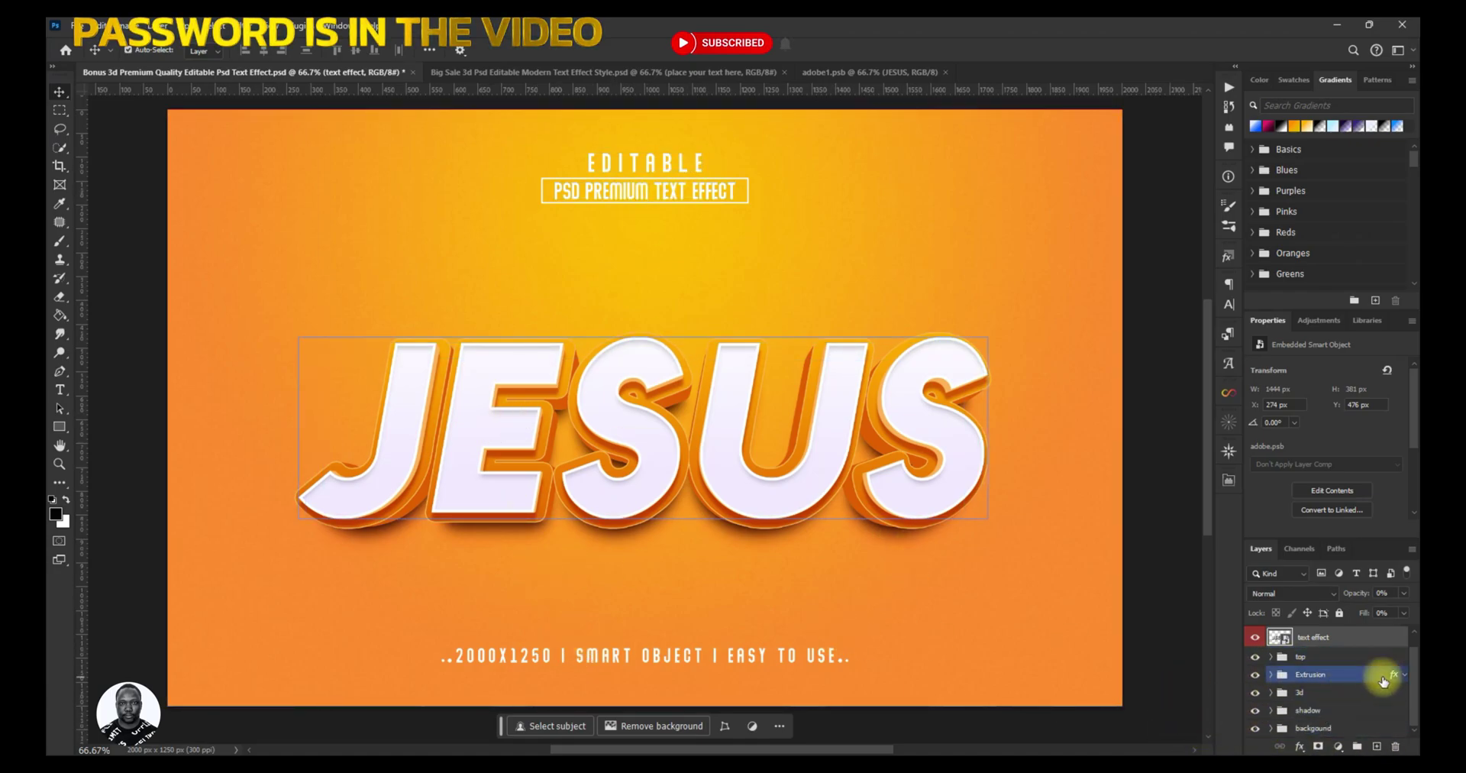
left_click(1258, 661)
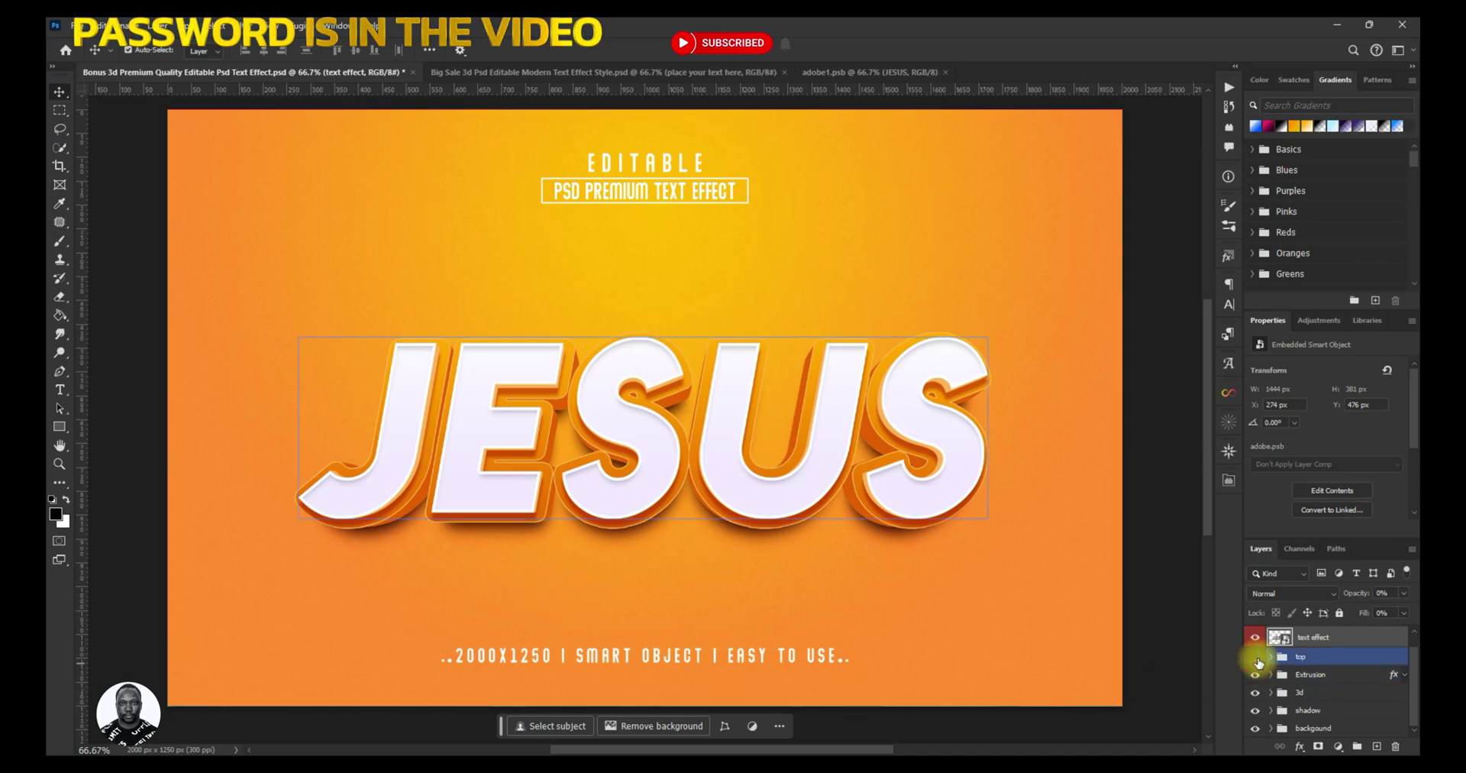
left_click(1254, 656)
key("ctrl+z")
left_click(1295, 692)
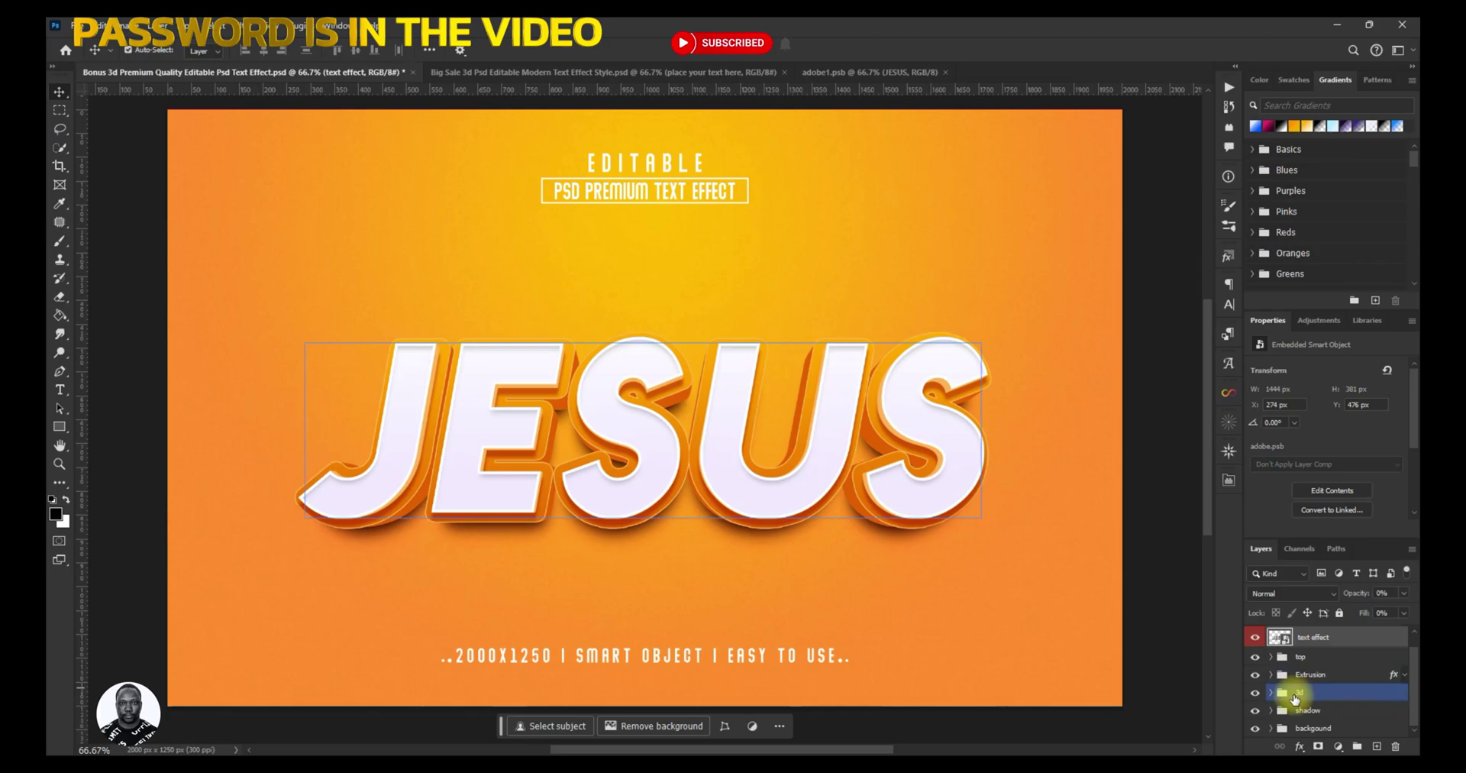
left_click(1304, 726)
left_click(1280, 638)
- Hide the additional text group and the background group, leaving only the 3D lettering on transparency
scroll(1286, 641, "up", 1)
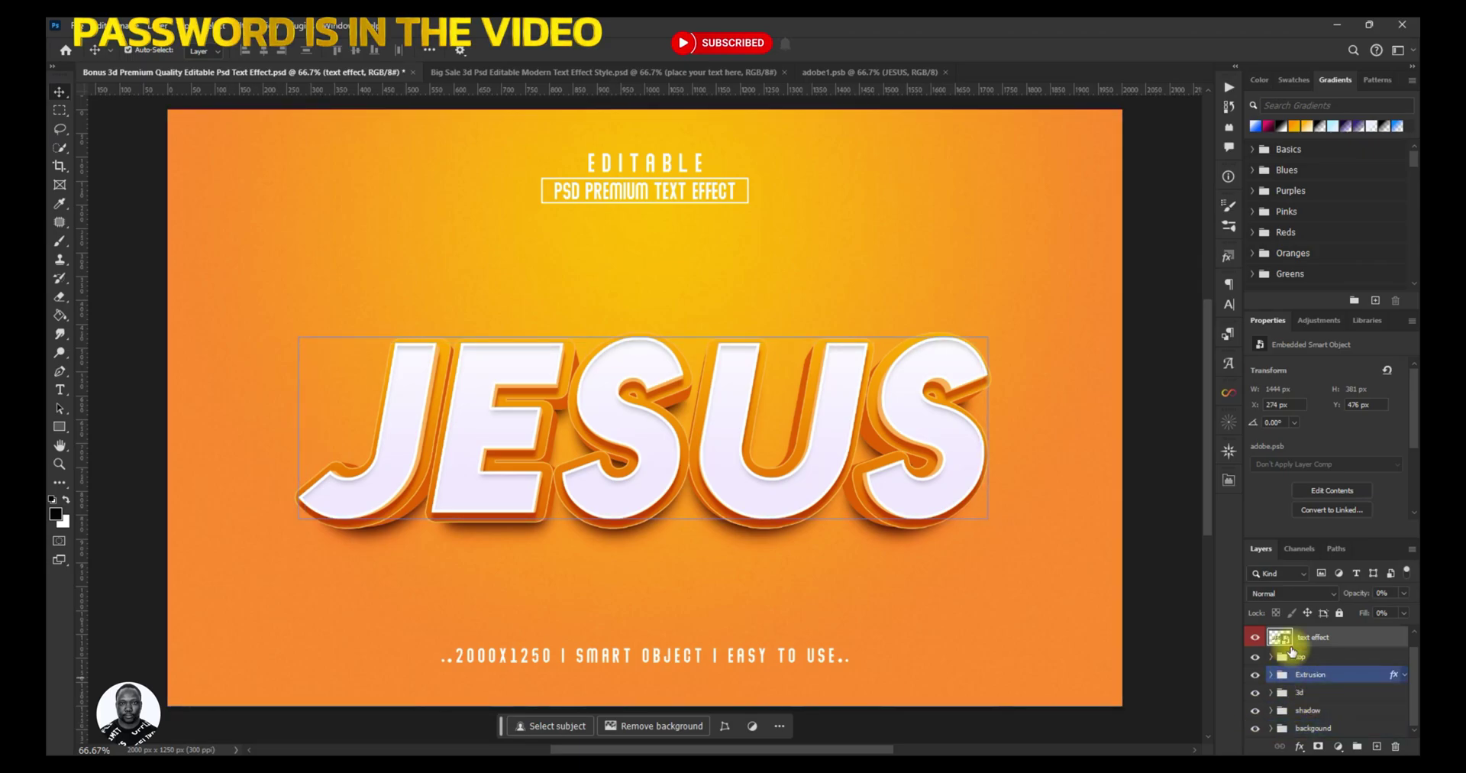
left_click(1280, 634)
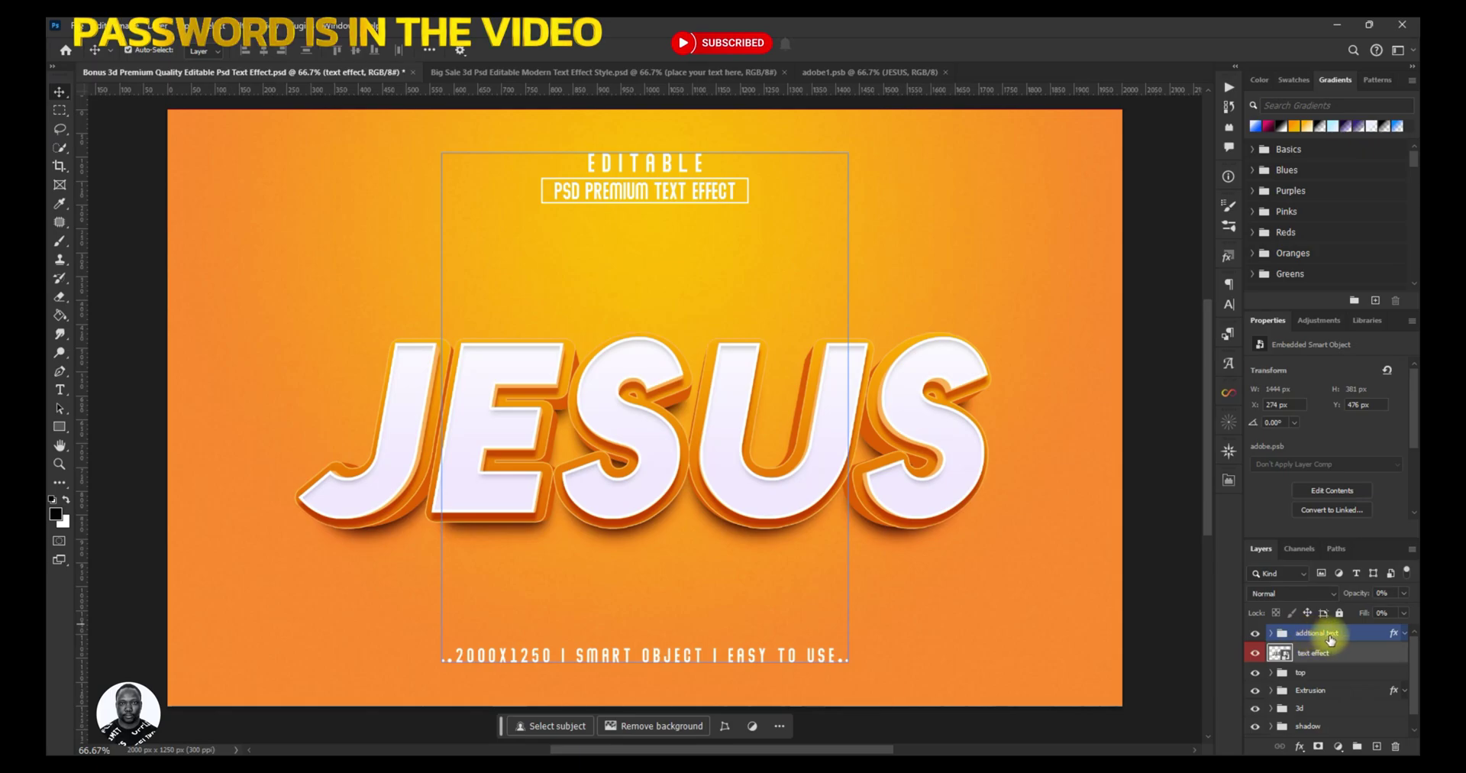
left_click(1251, 638)
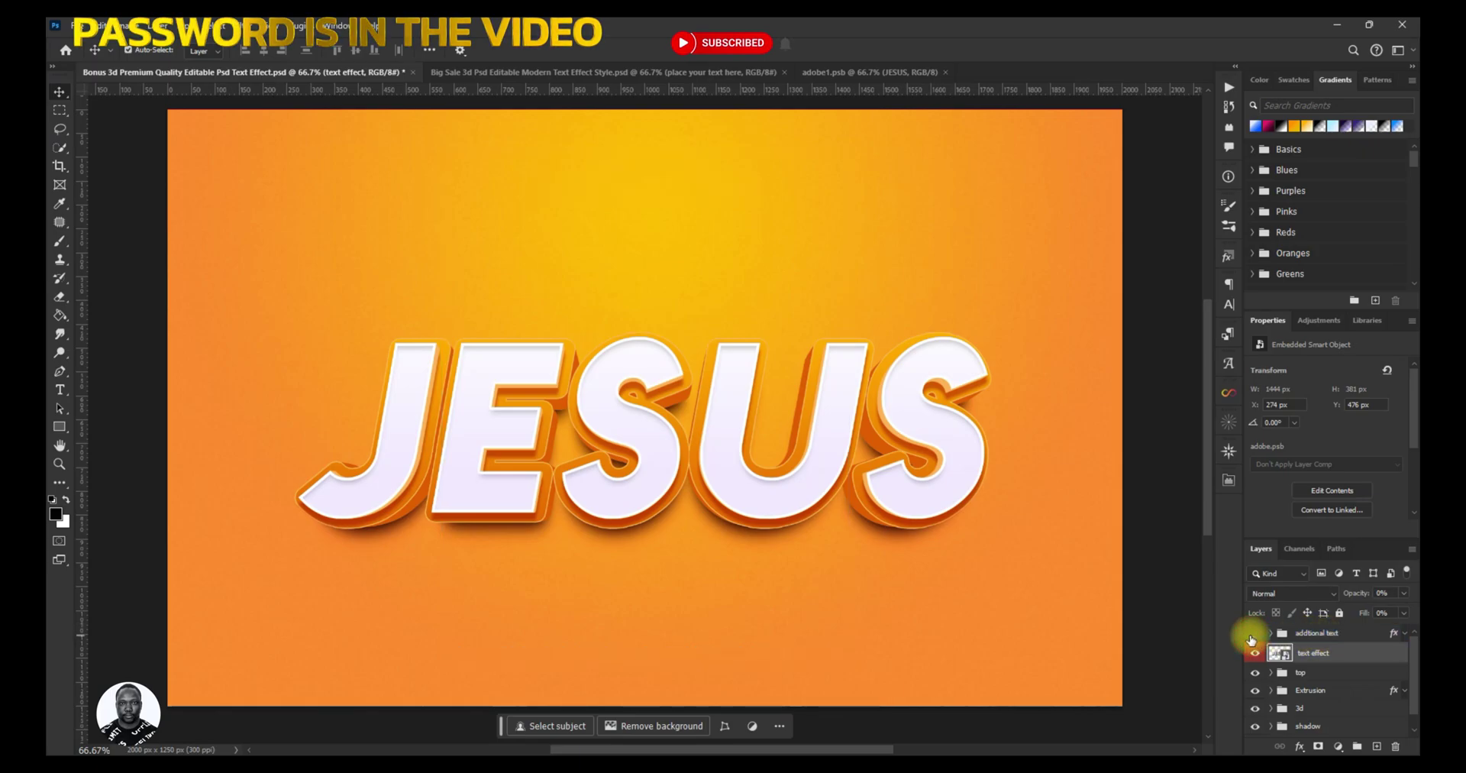
scroll(1253, 687, "down", 1)
left_click(1255, 729)
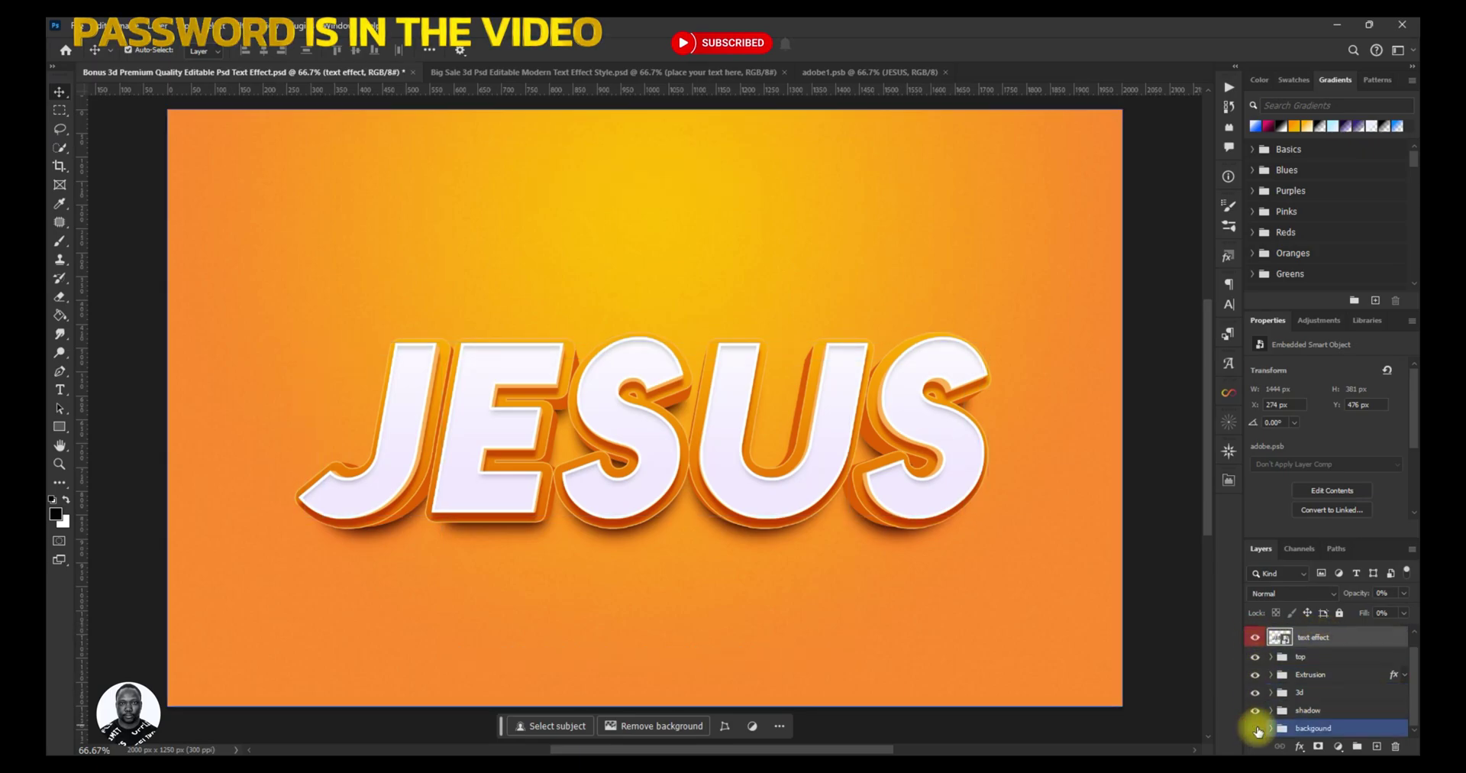
left_click(1256, 730)
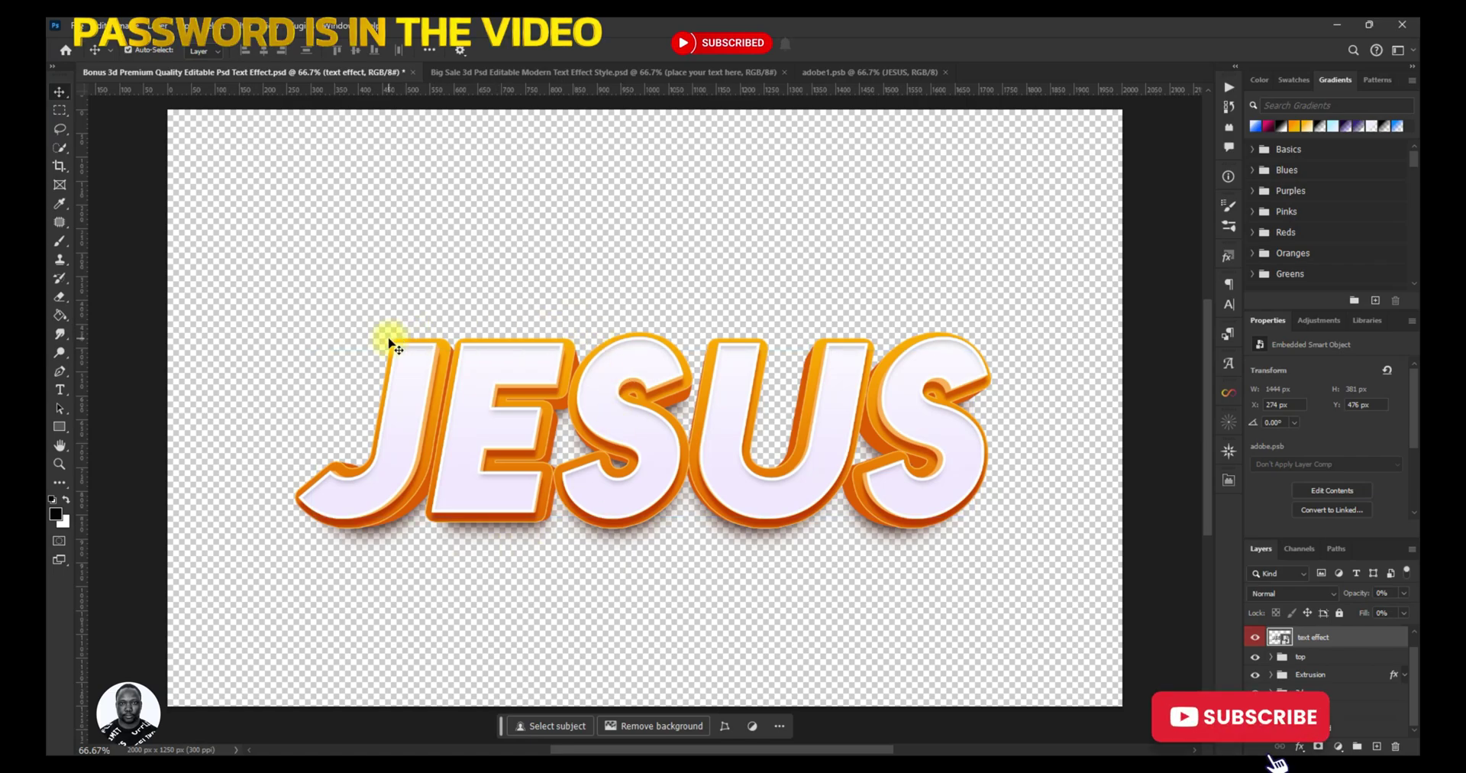
- Export the lettering as a transparent PNG into the PNG FILES folder under PSD on drive E, keeping the suggested file name
left_click(80, 24)
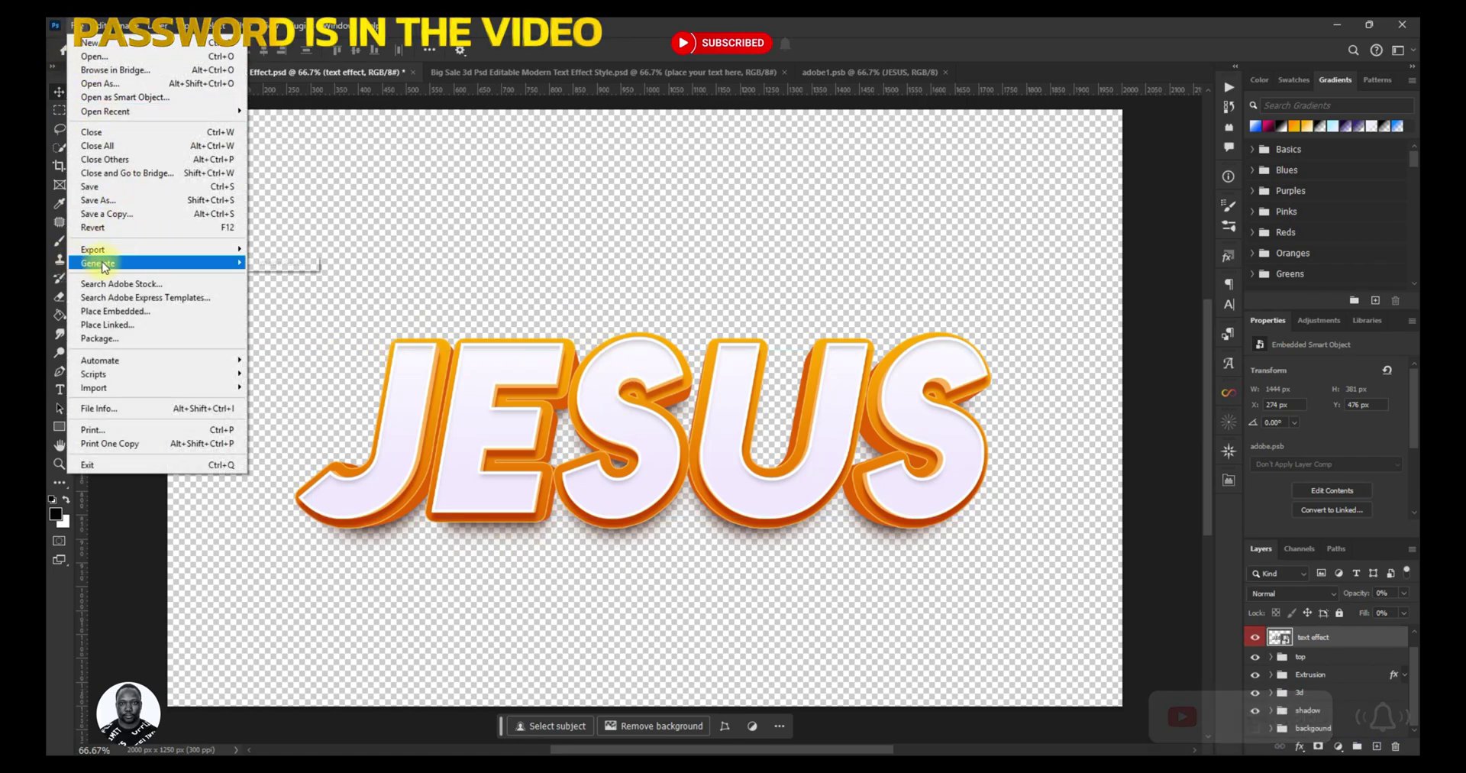
mouse_move(95, 250)
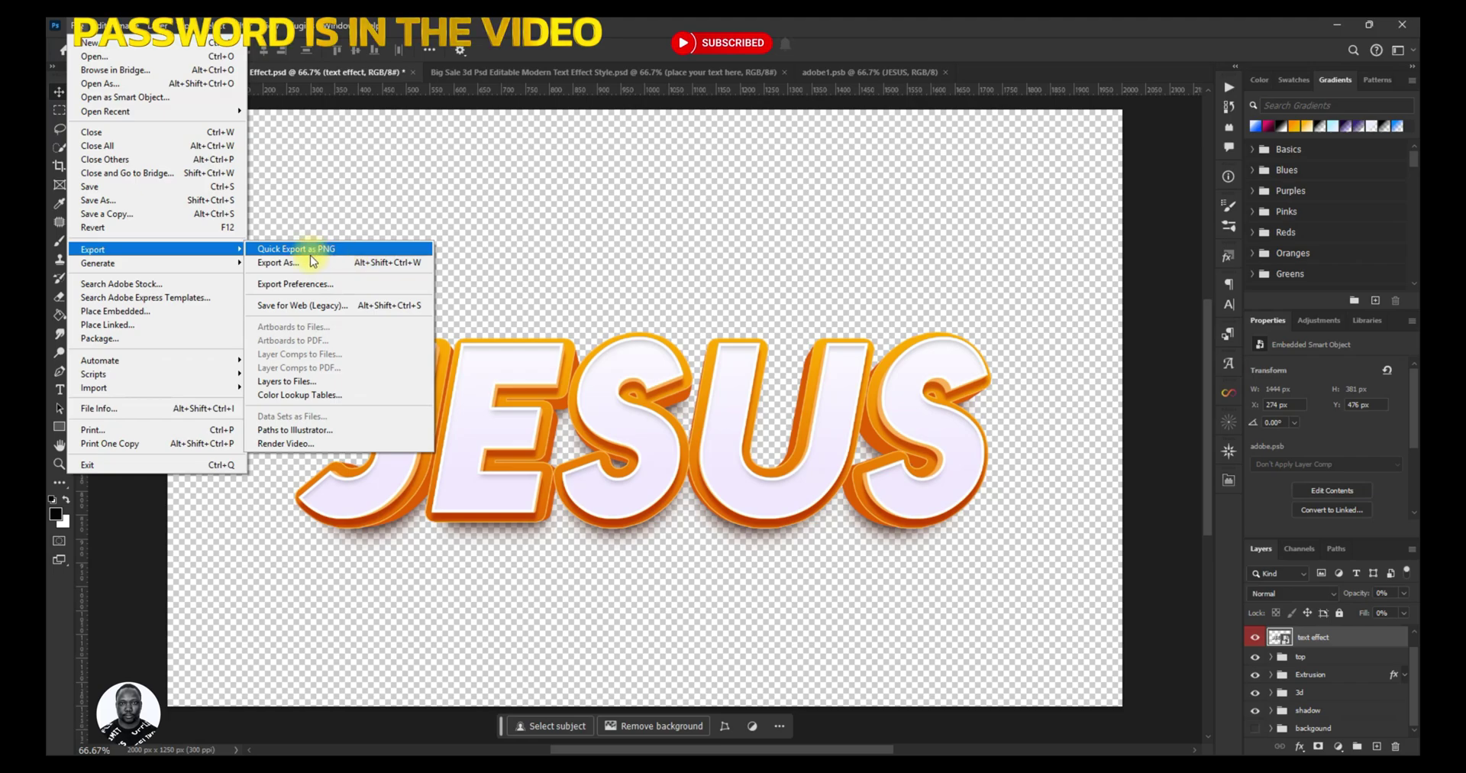
left_click(290, 261)
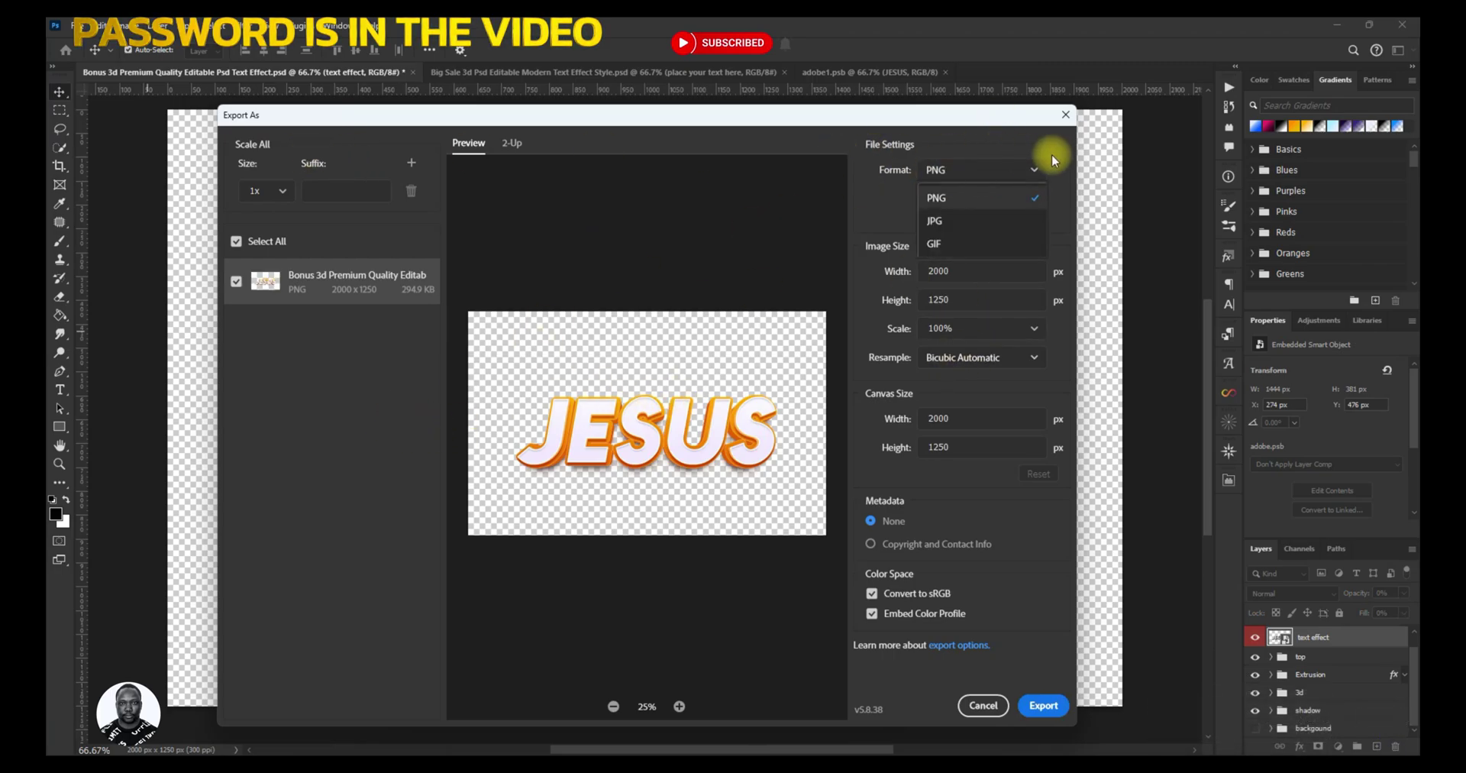
left_click(943, 202)
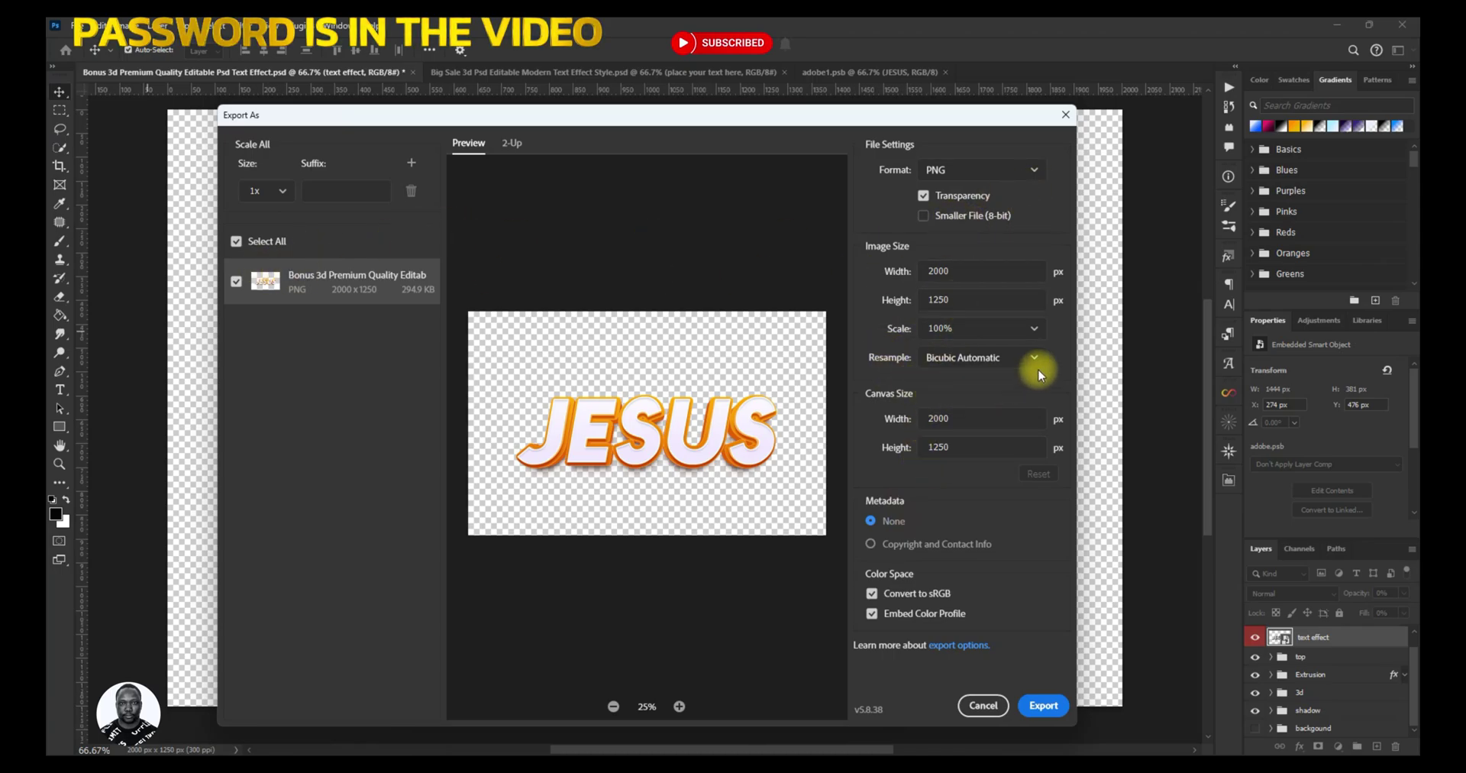
left_click(1043, 706)
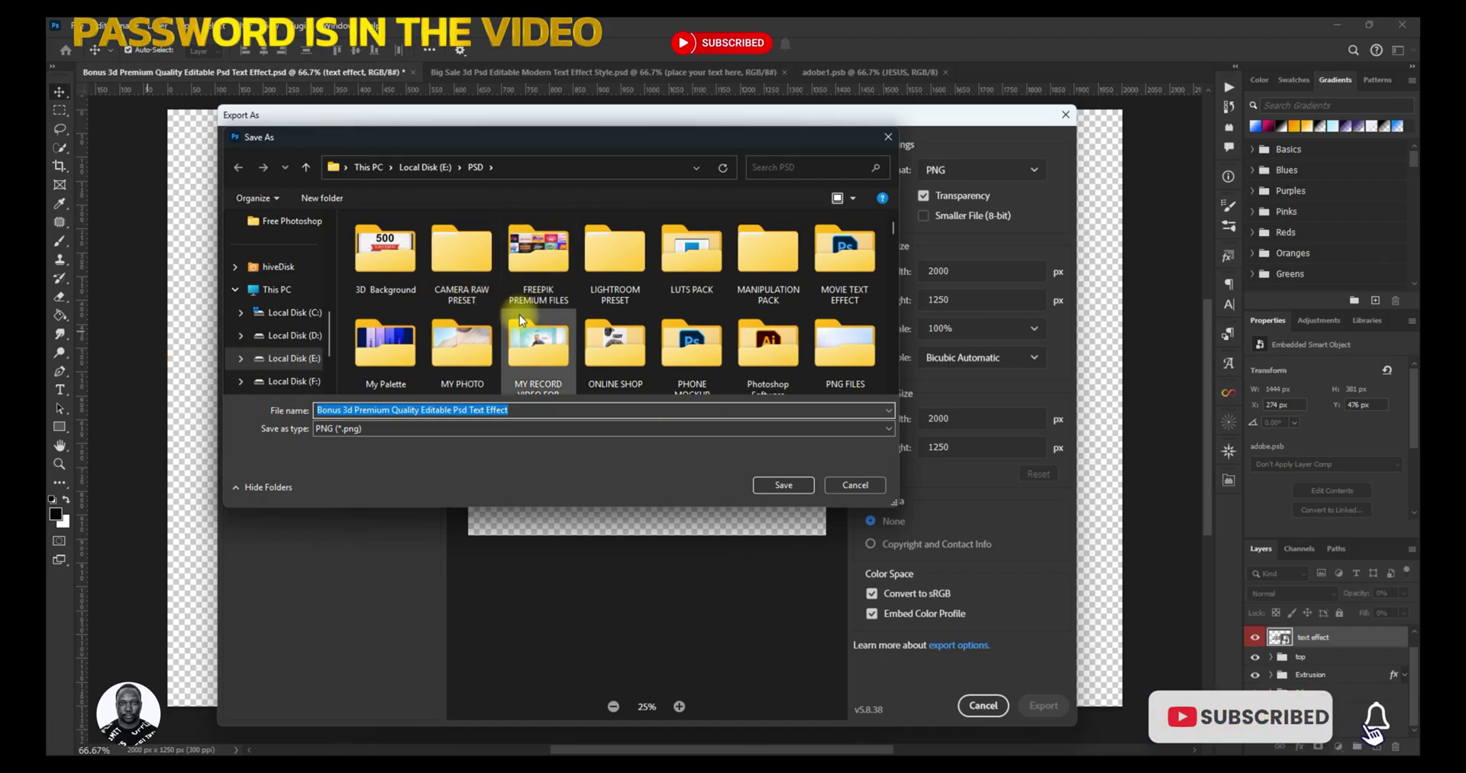
scroll(476, 307, "down", 1)
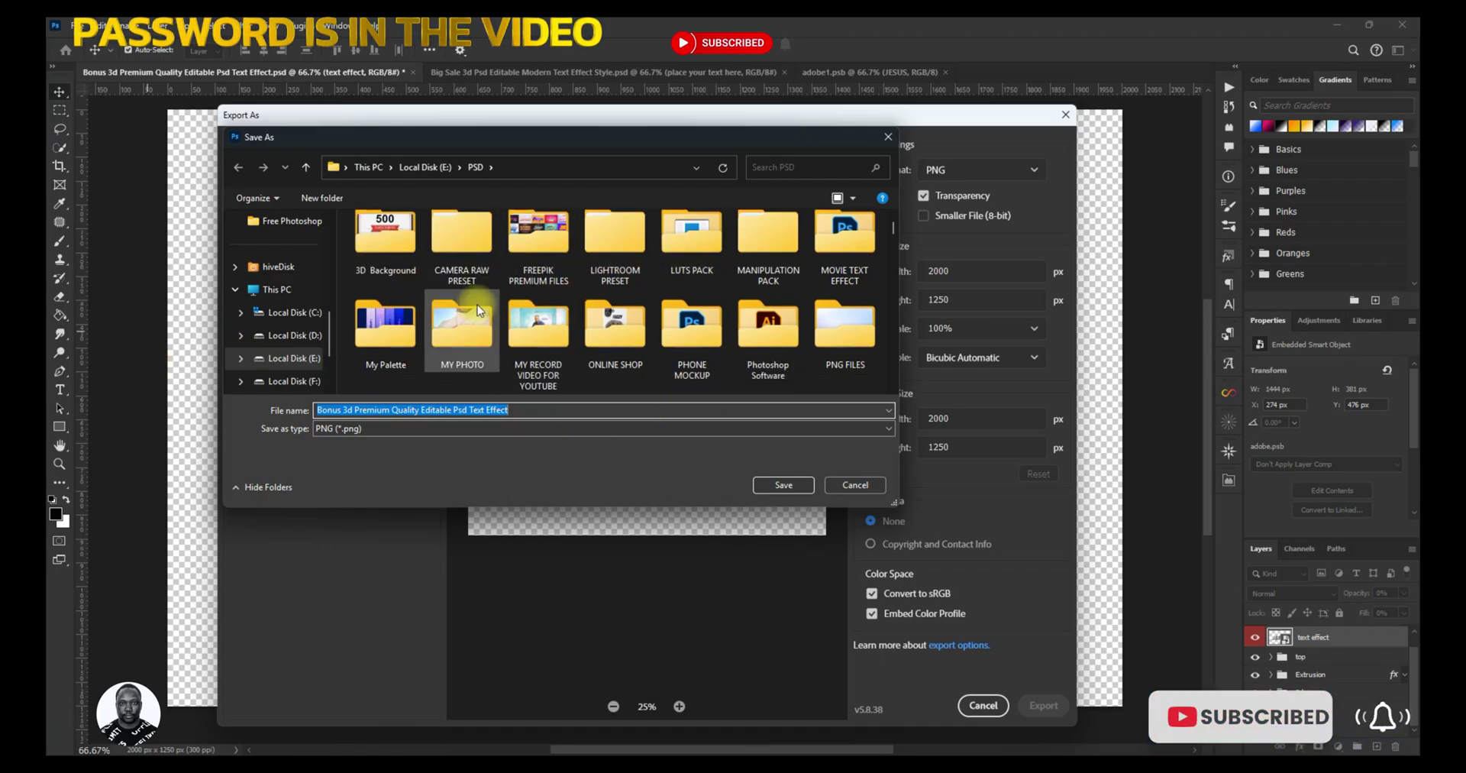
scroll(768, 252, "down", 1)
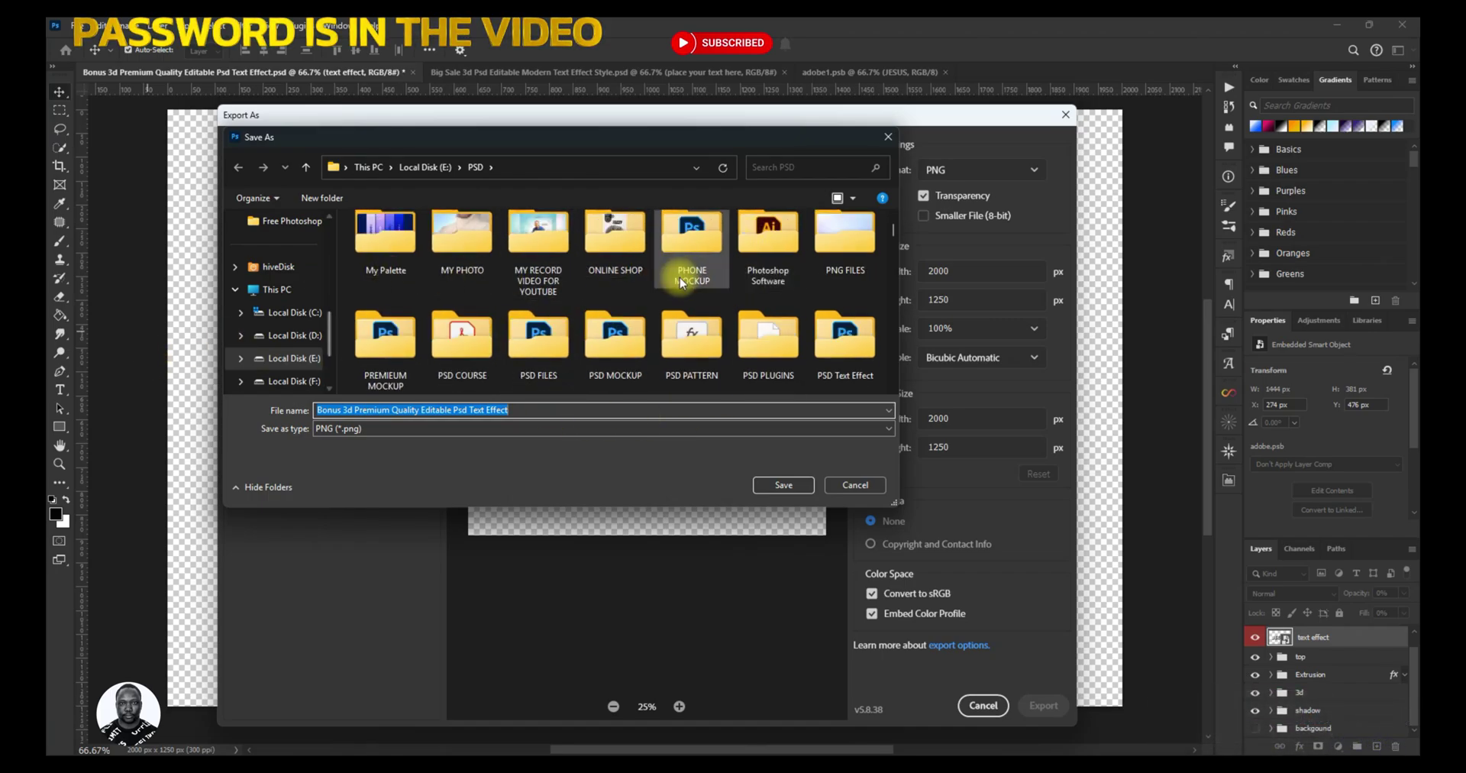
double_click(844, 233)
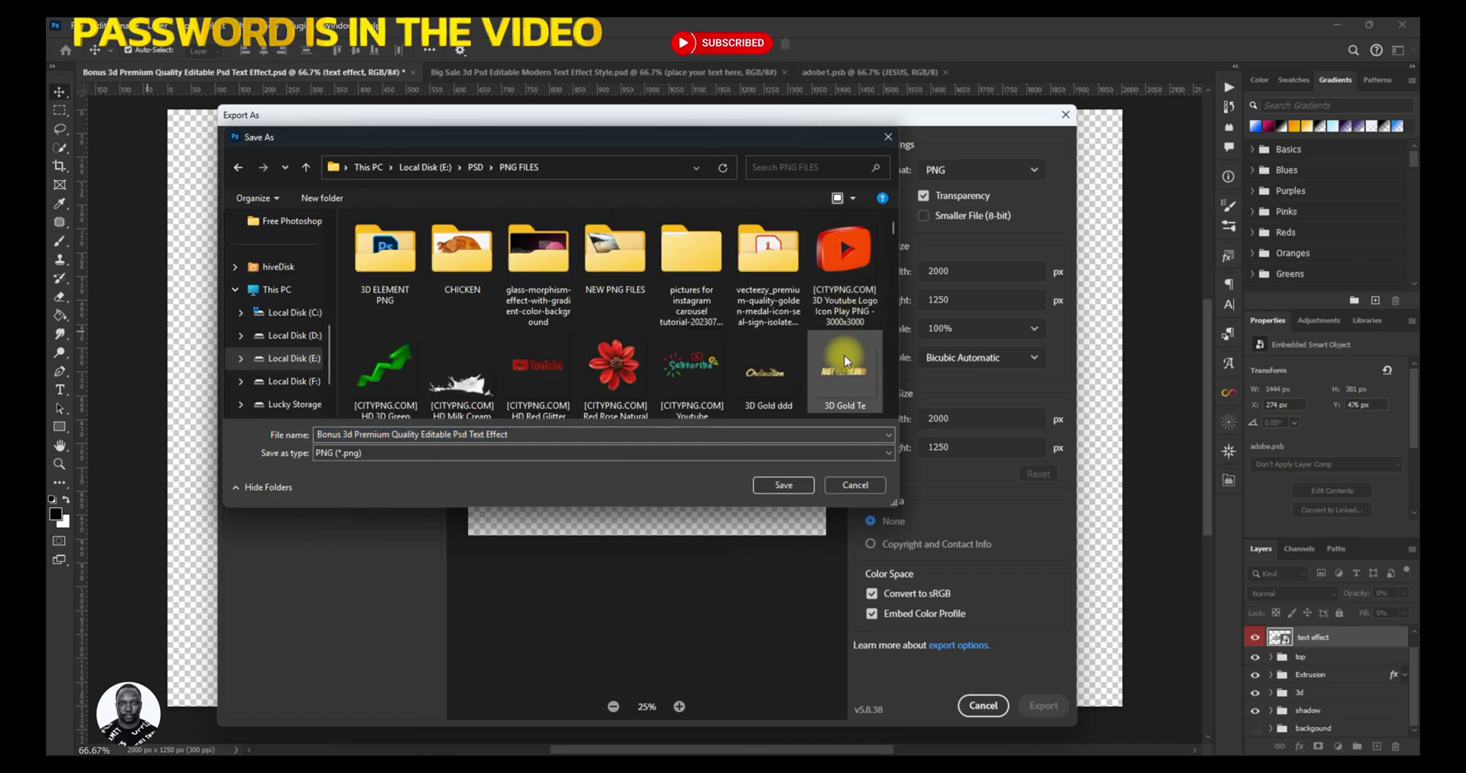
left_click(793, 483)
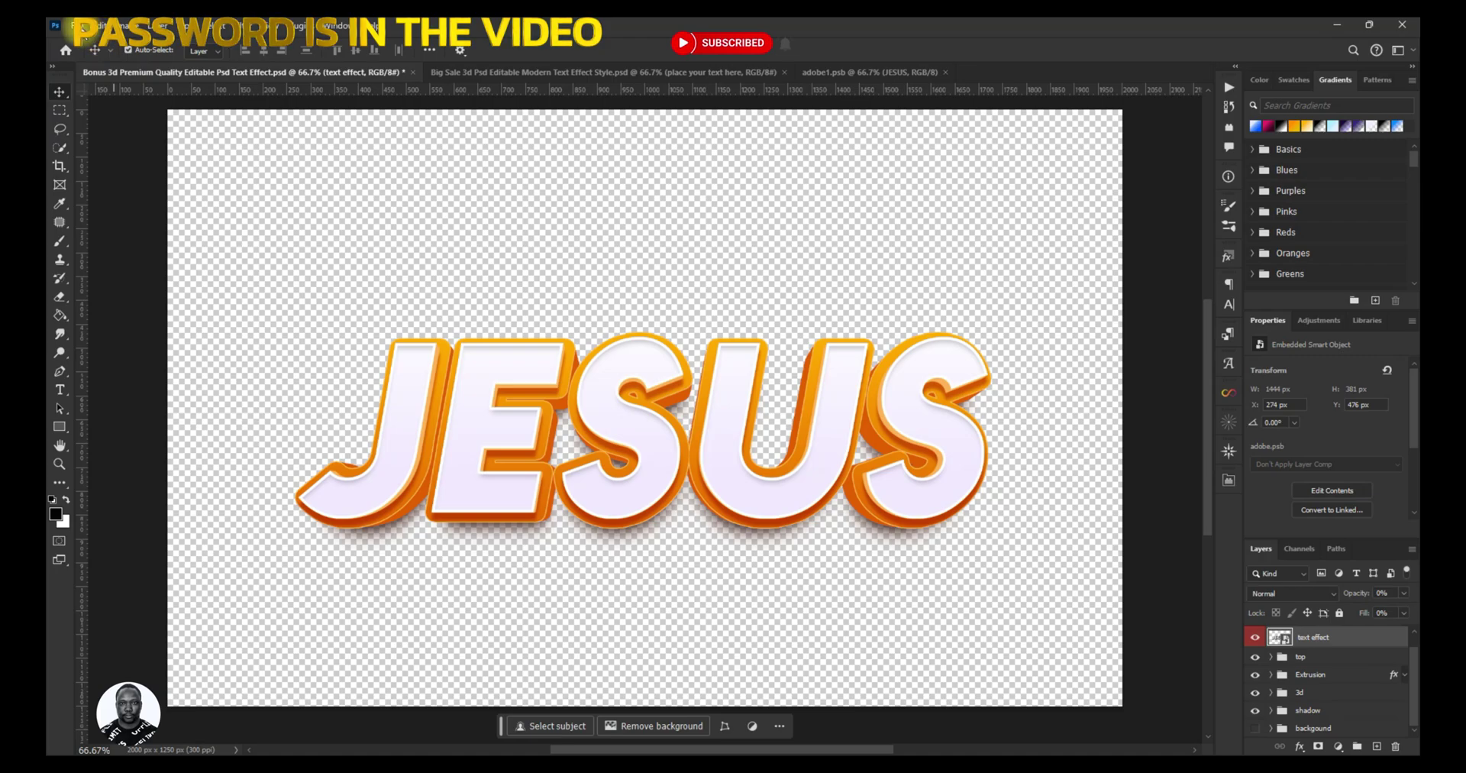
- Create a 1280 x 720 px RGB document at 300 ppi with white background contents and unlock its background layer
left_click(72, 25)
left_click(98, 45)
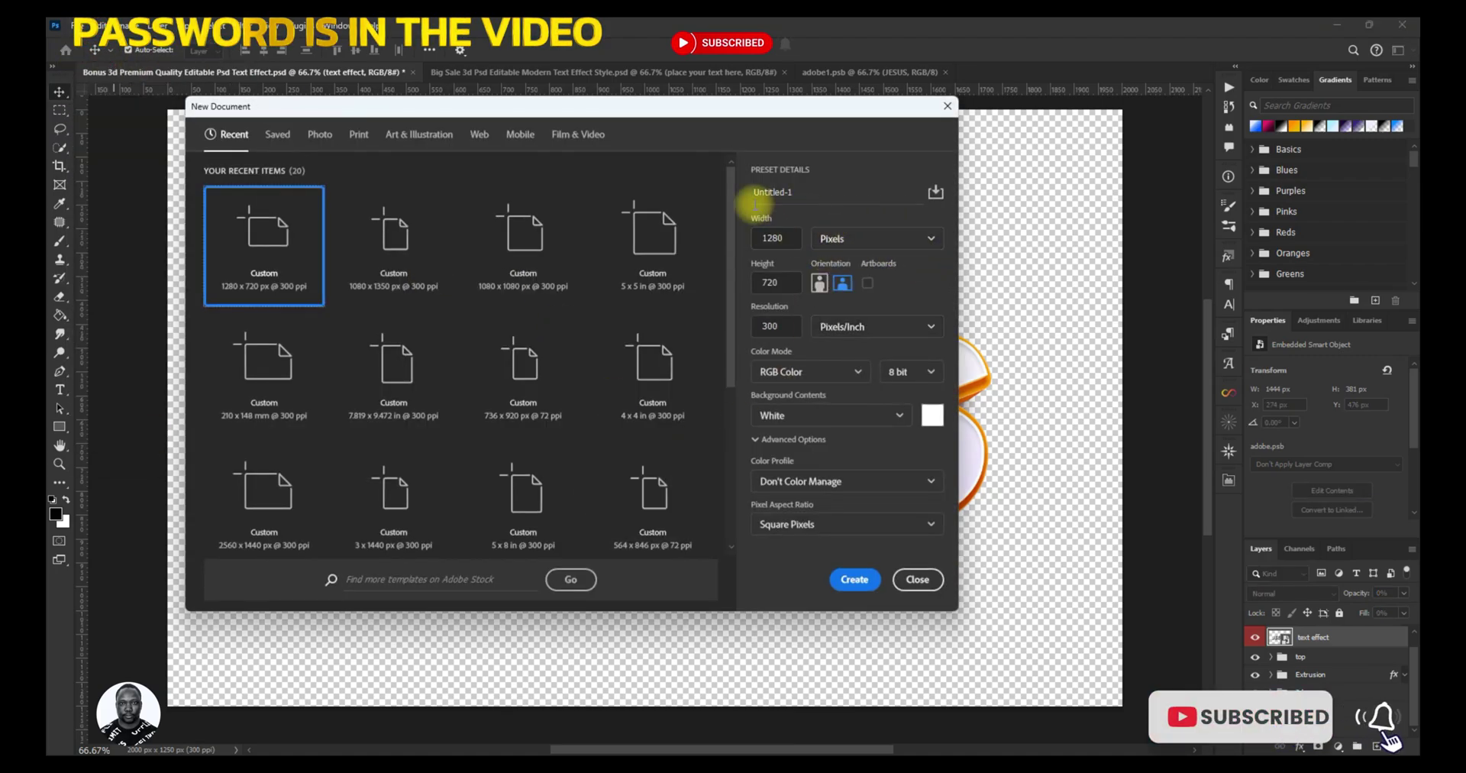
left_click(855, 580)
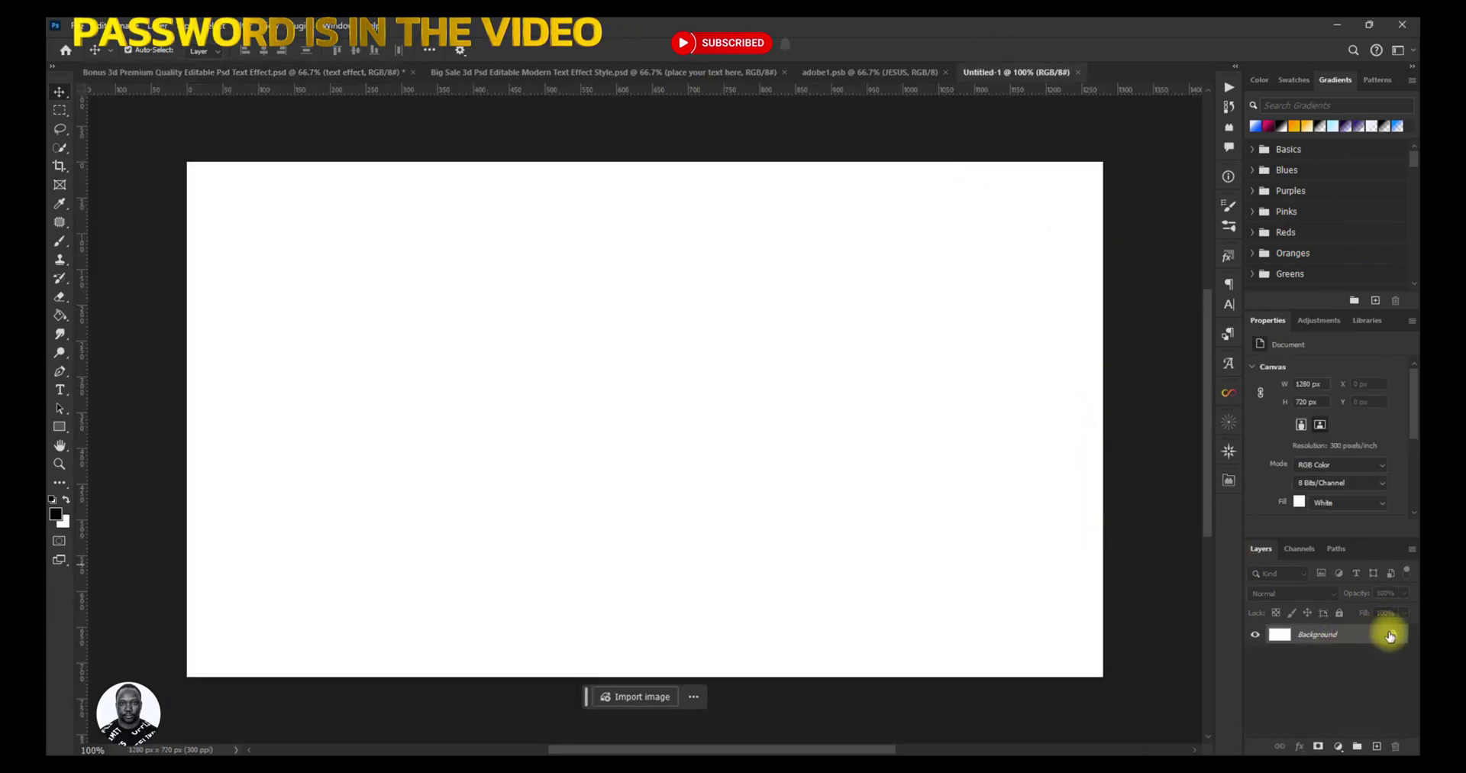
left_click(1389, 635)
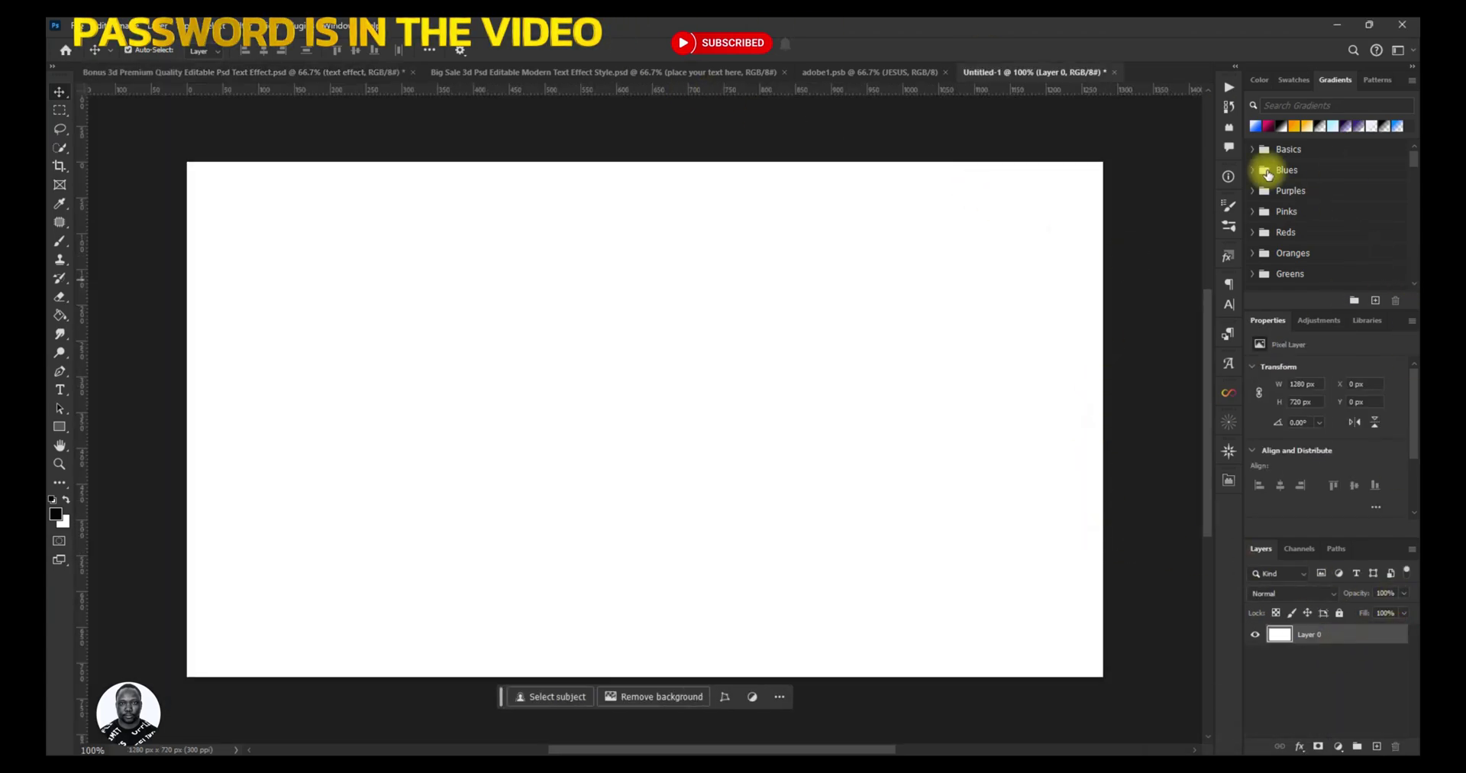
- Apply the orange-to-yellow gradient preset as a fill over the white layer, with Radial style and Reverse enabled
left_click(1294, 127)
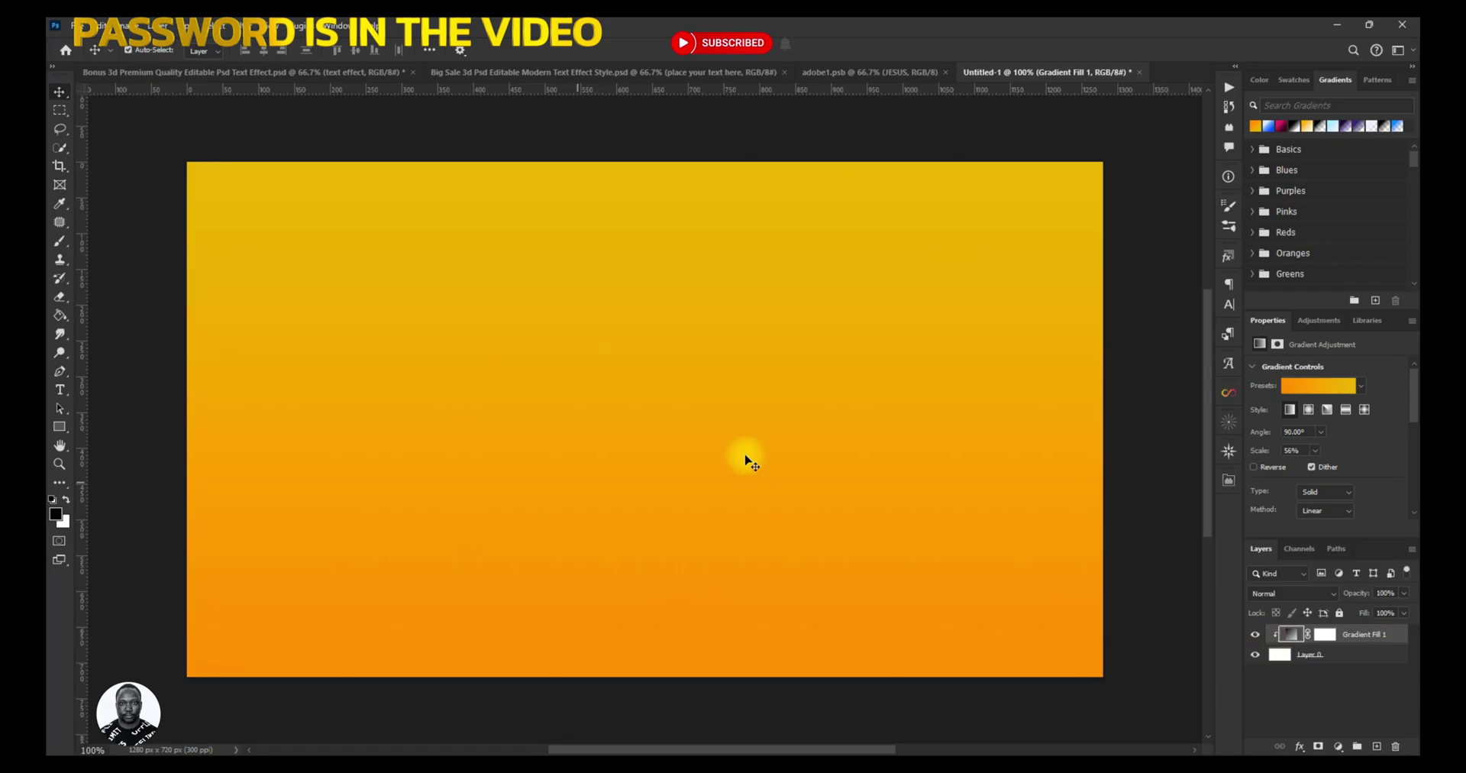
double_click(1290, 634)
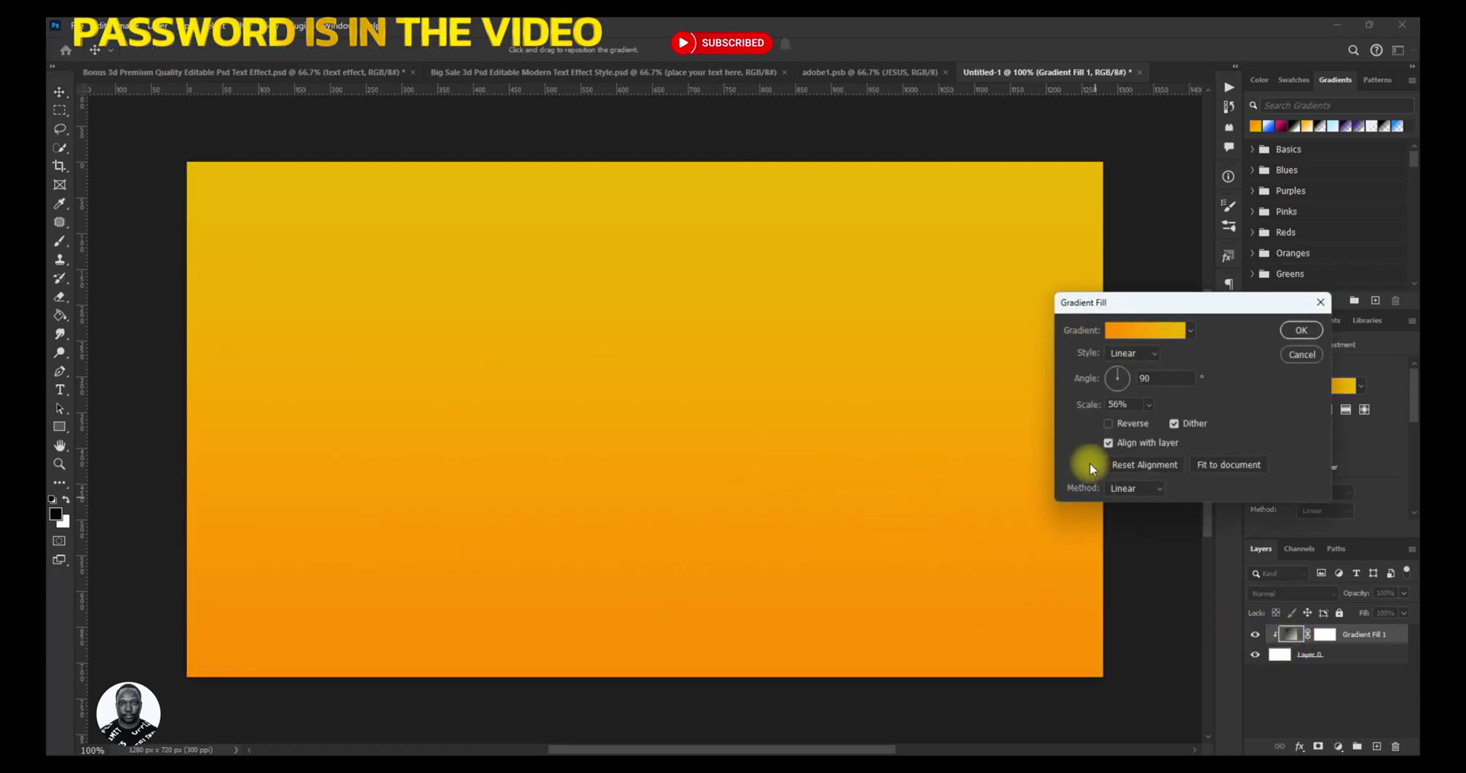
left_click(1152, 358)
left_click(1138, 379)
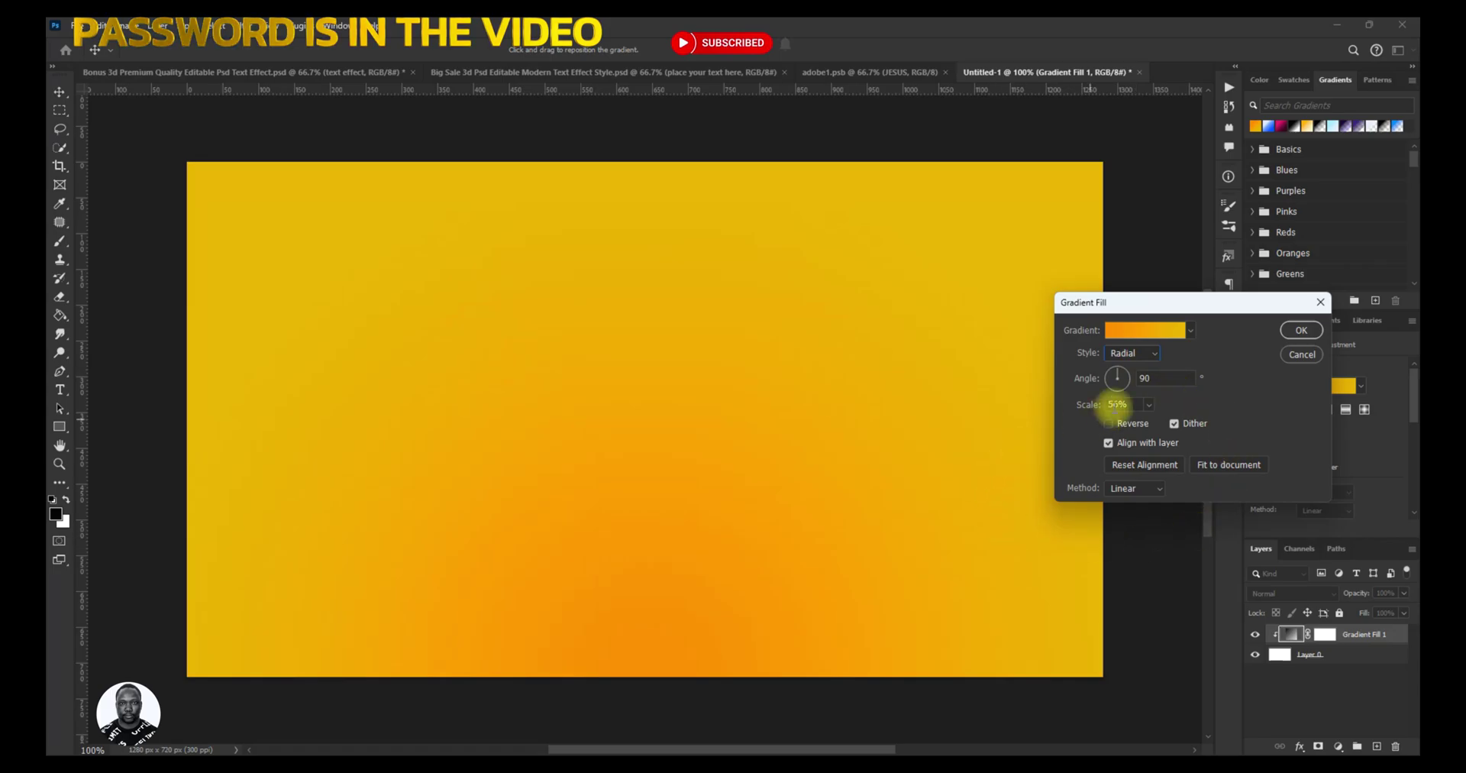
left_click(1108, 424)
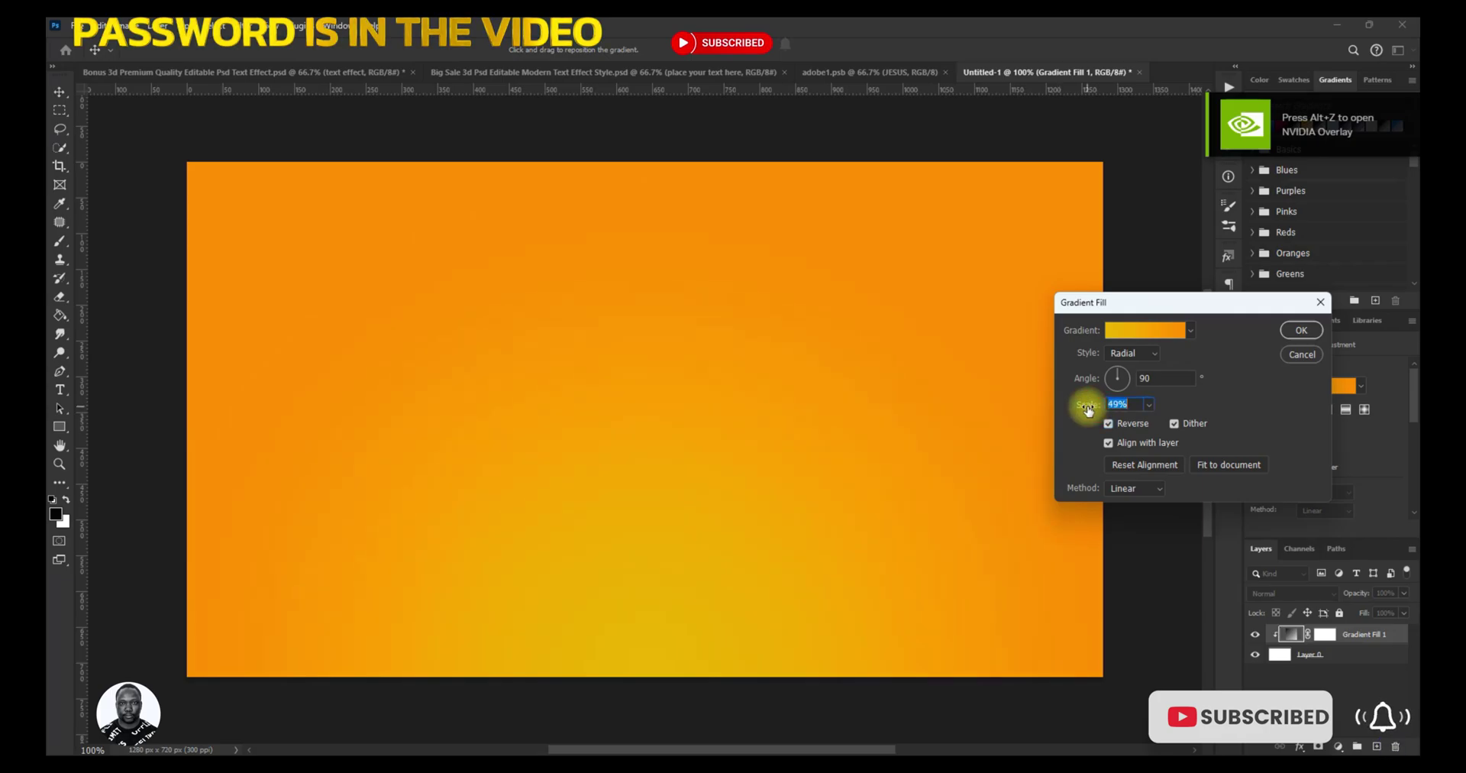
- Set the radial gradient's scale to 36% and reposition its yellow glow near the middle of the canvas
left_click_drag(1087, 410, 1082, 410)
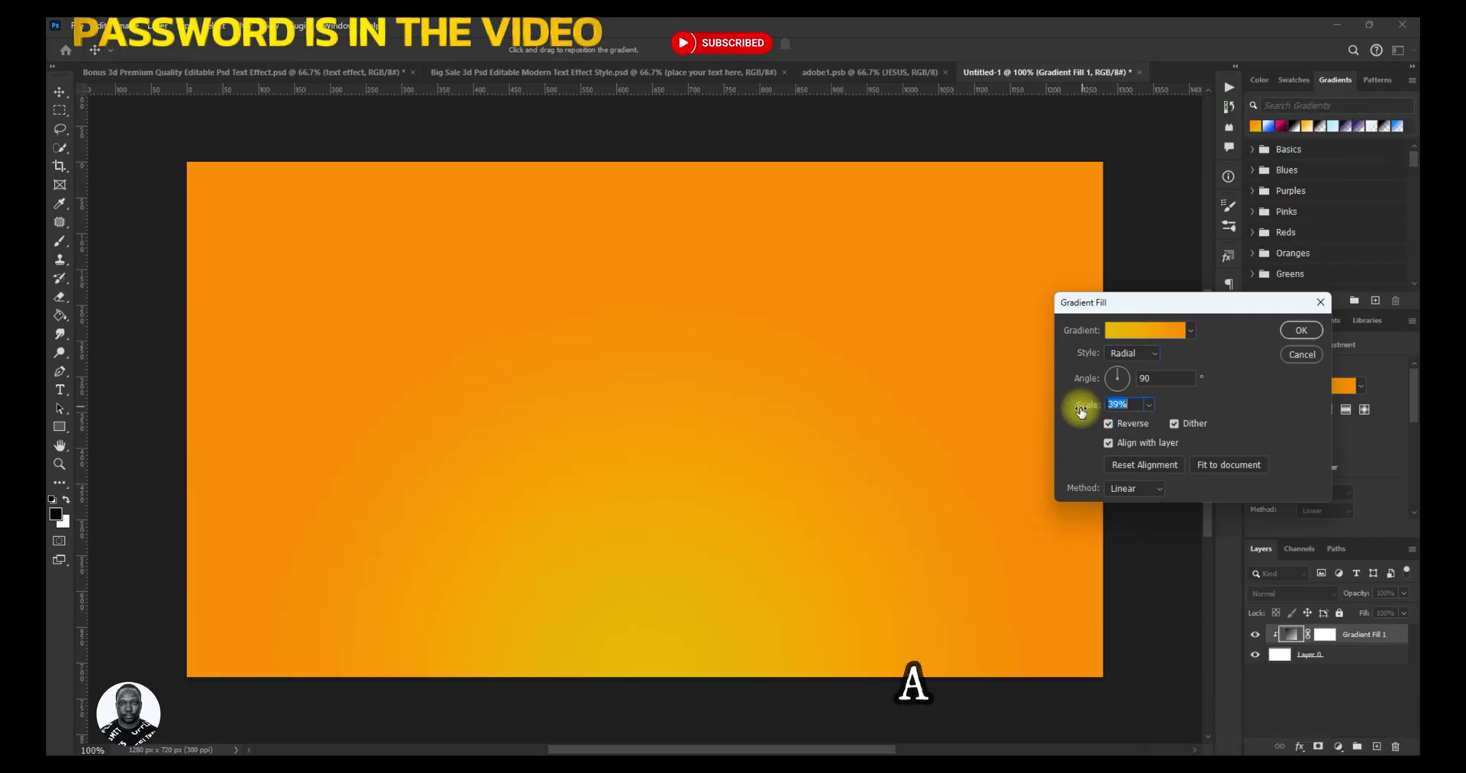
left_click_drag(762, 516, 731, 424)
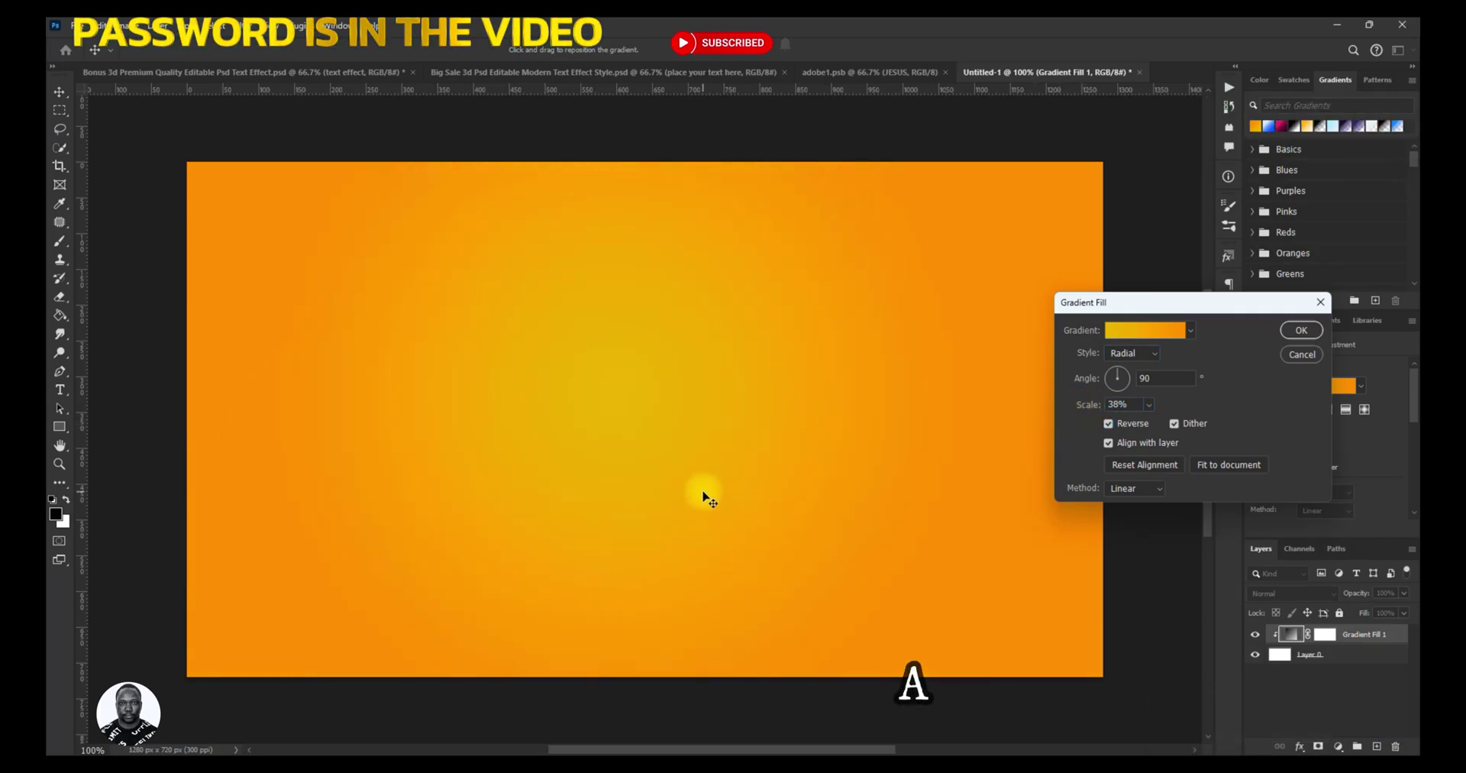
left_click(683, 462)
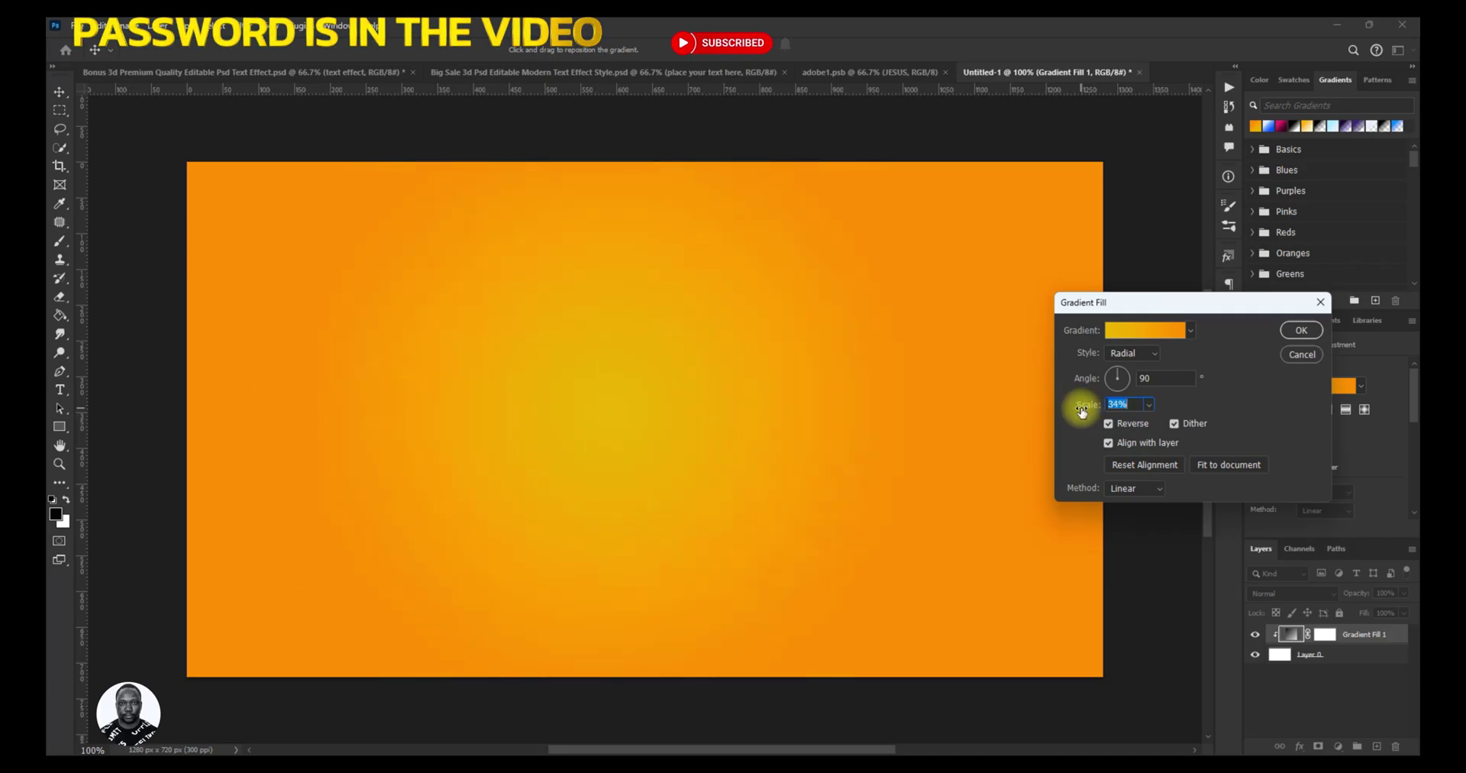
left_click(718, 470)
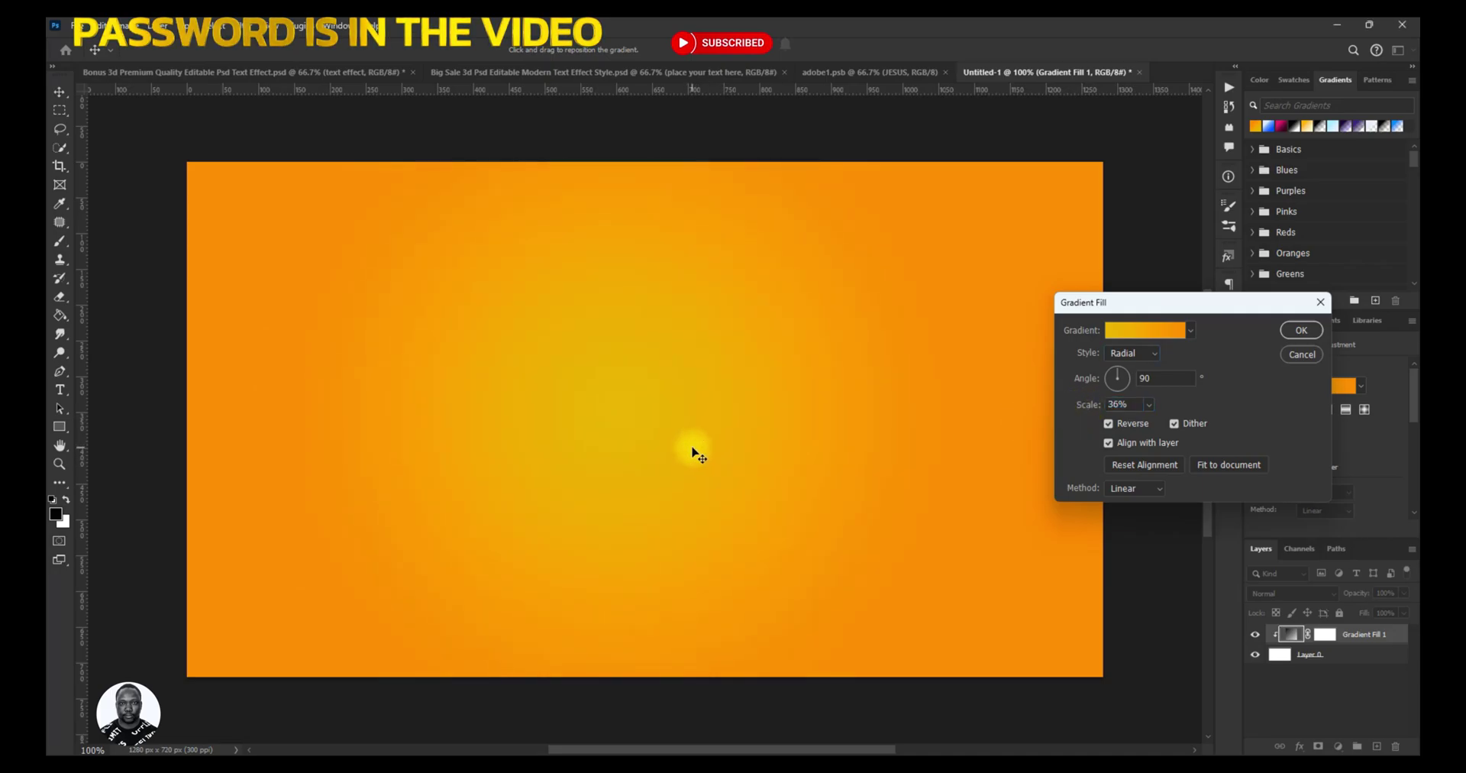
- Recolor the gradient's orange stop to ff5a00 and apply the gradient fill
left_click(1147, 333)
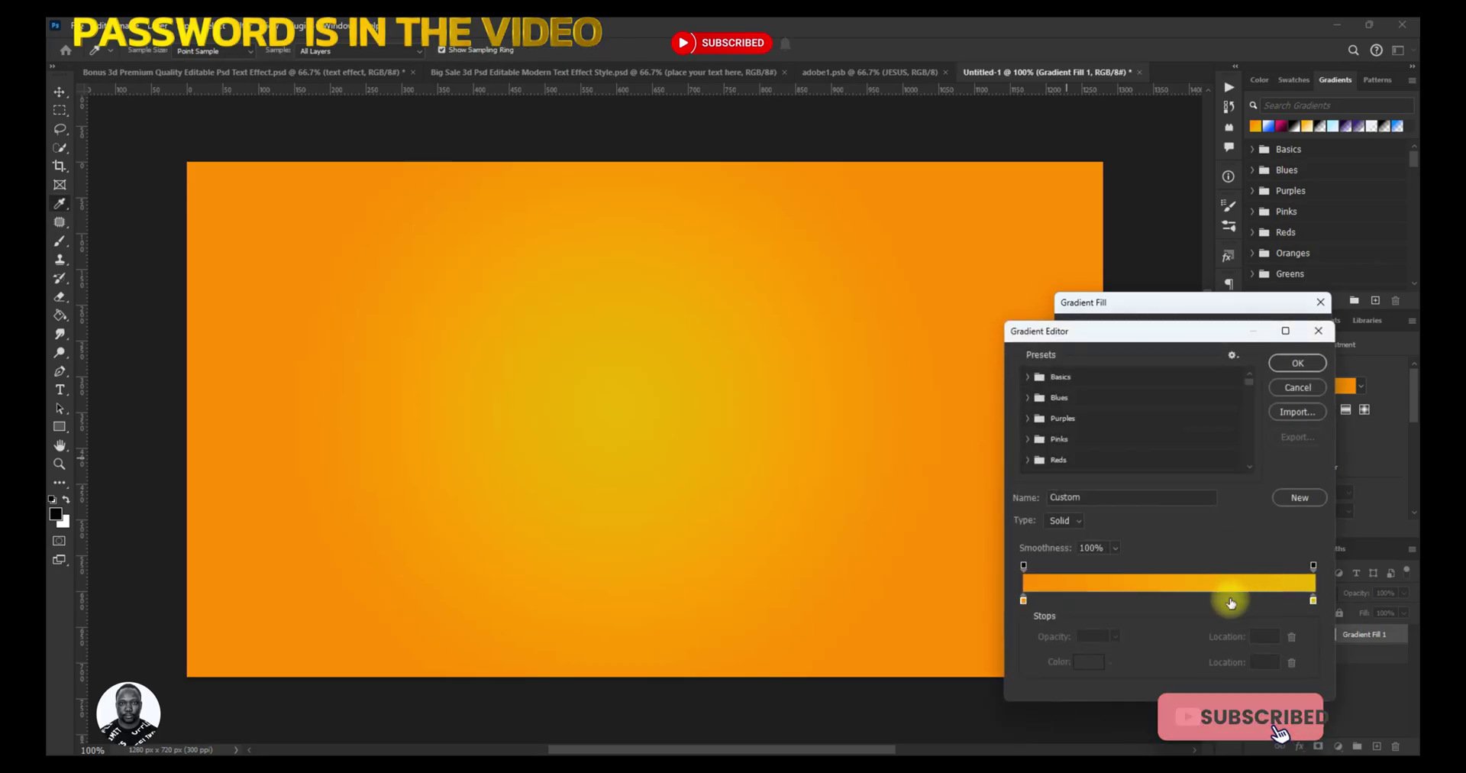
left_click(1079, 663)
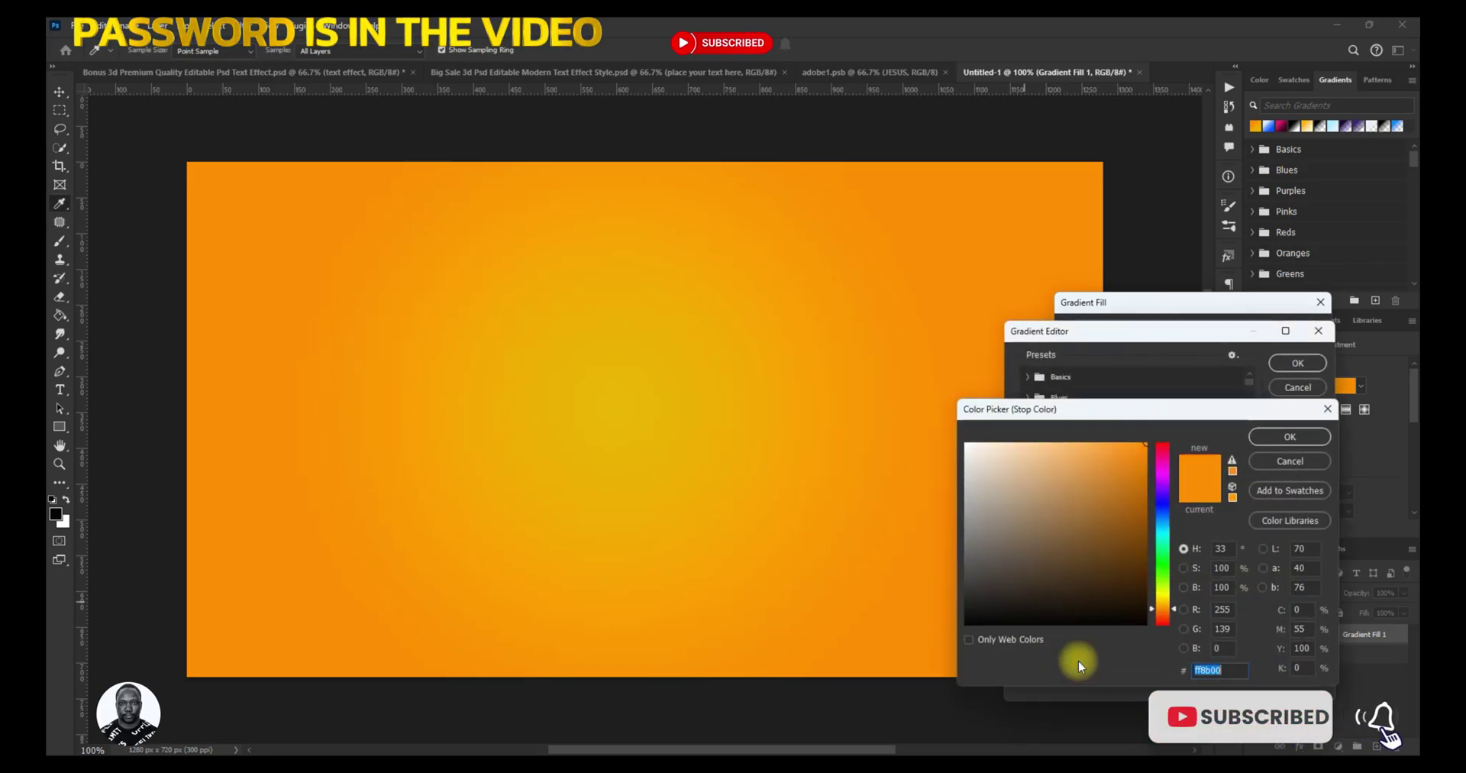
left_click(1149, 481)
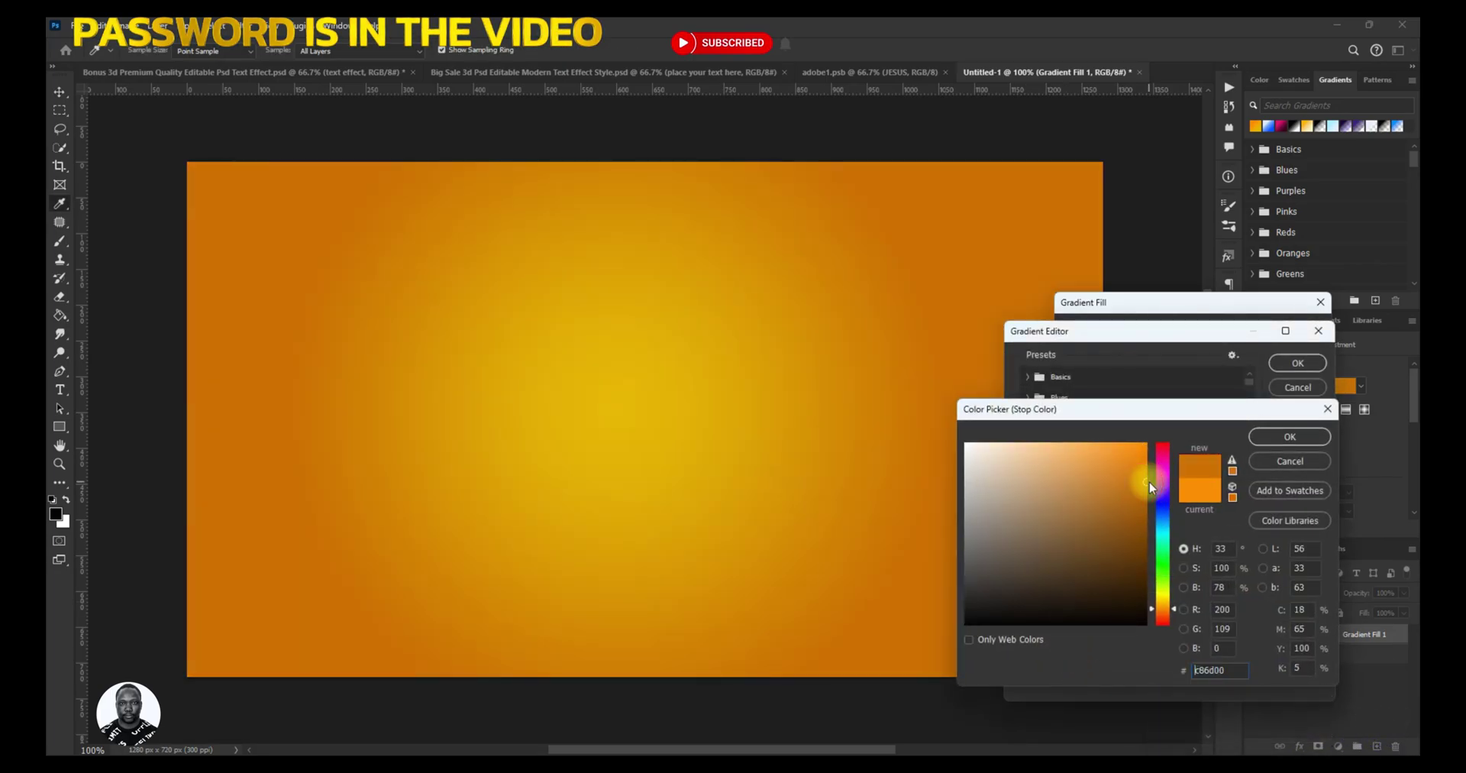
left_click(1144, 445)
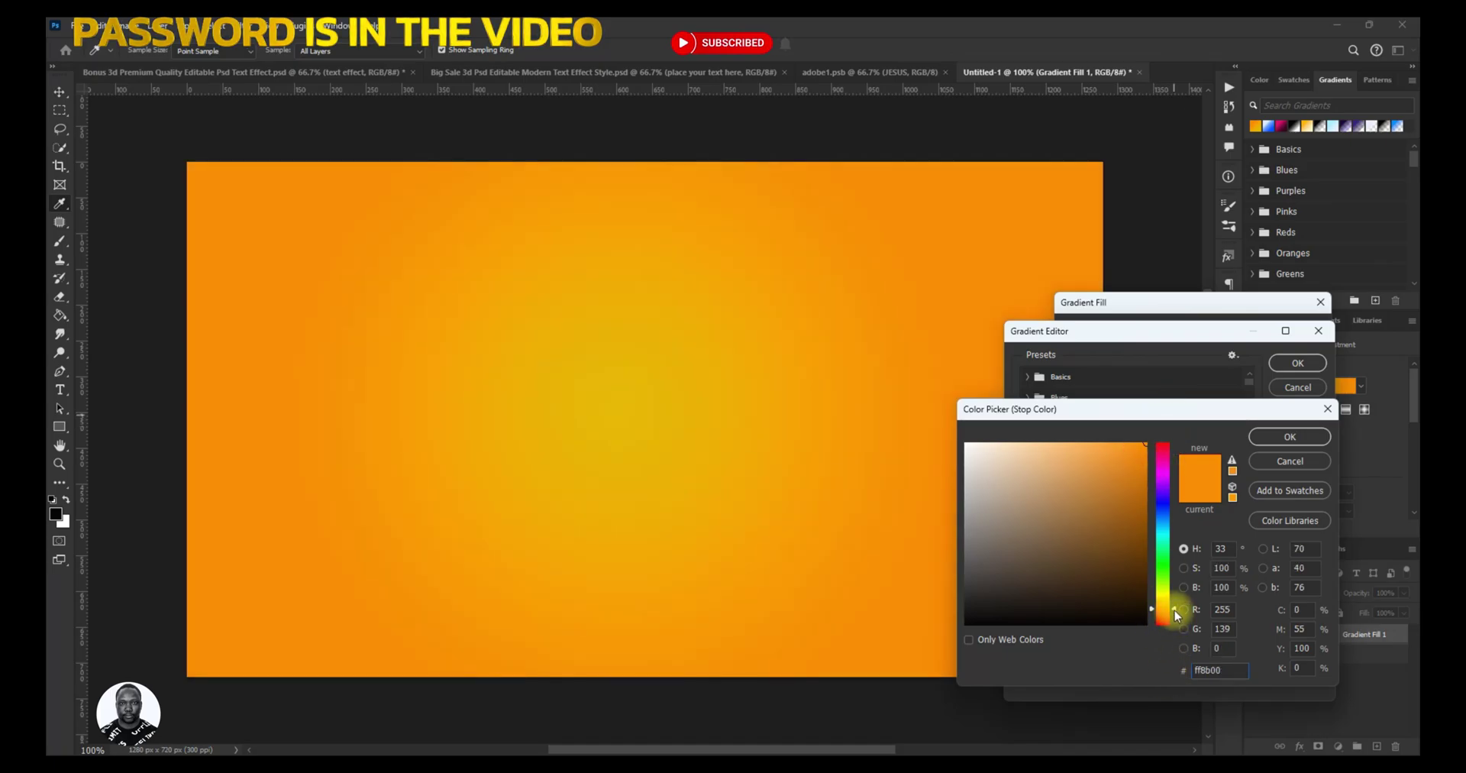
left_click_drag(1176, 614, 1177, 617)
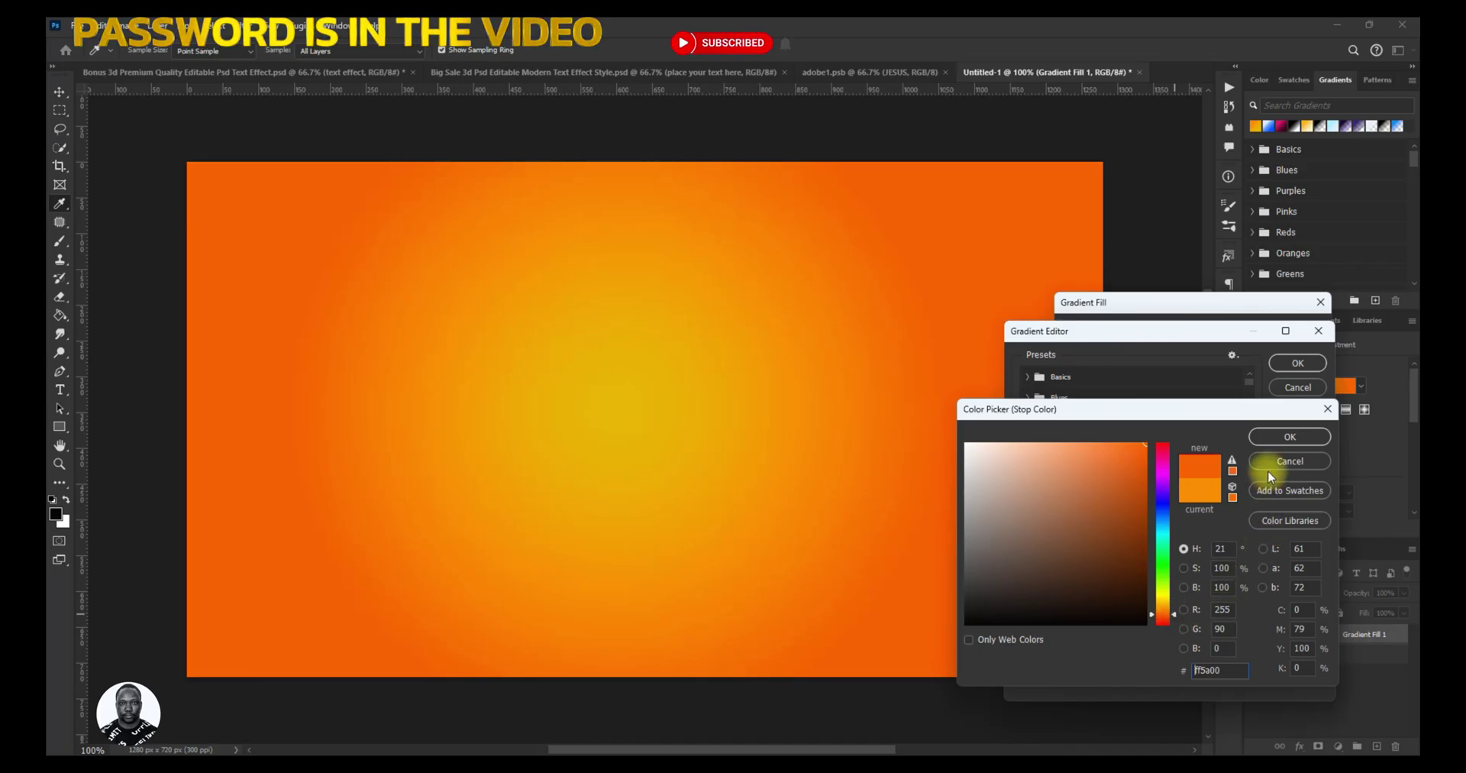
left_click(1273, 437)
left_click(1290, 364)
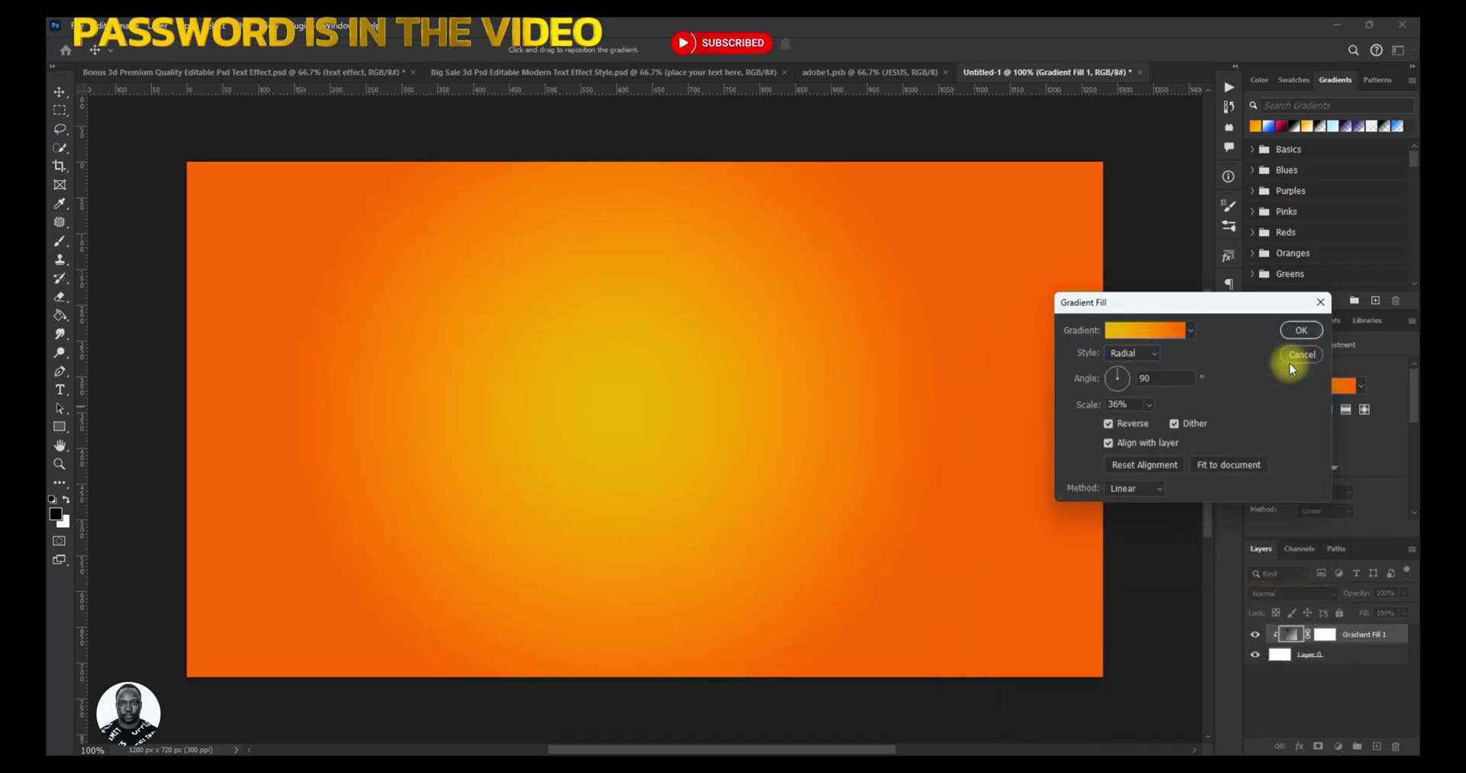
left_click(1300, 330)
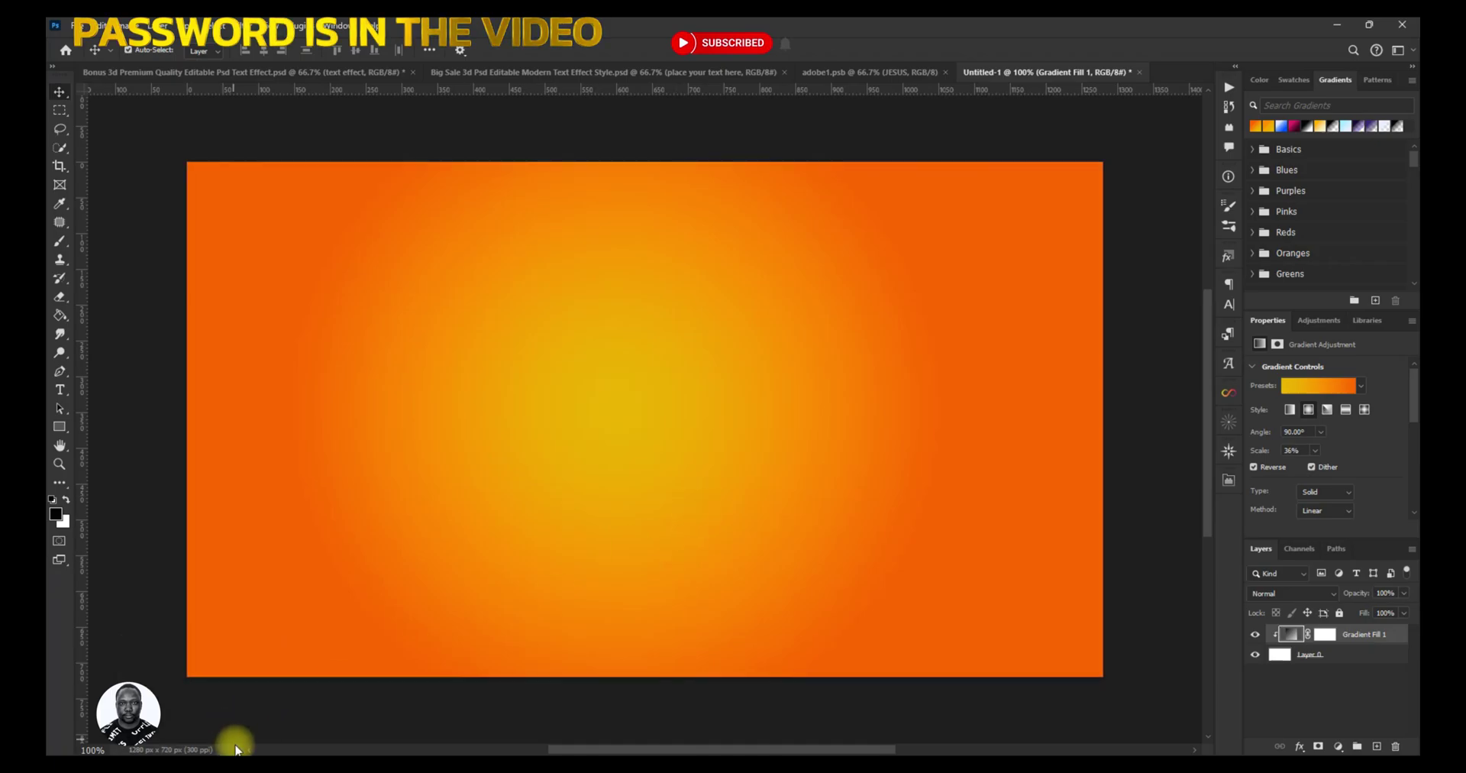
- Switch to File Explorer and browse the PNG FILES folder under PSD on drive E for the exported lettering
left_click(195, 687)
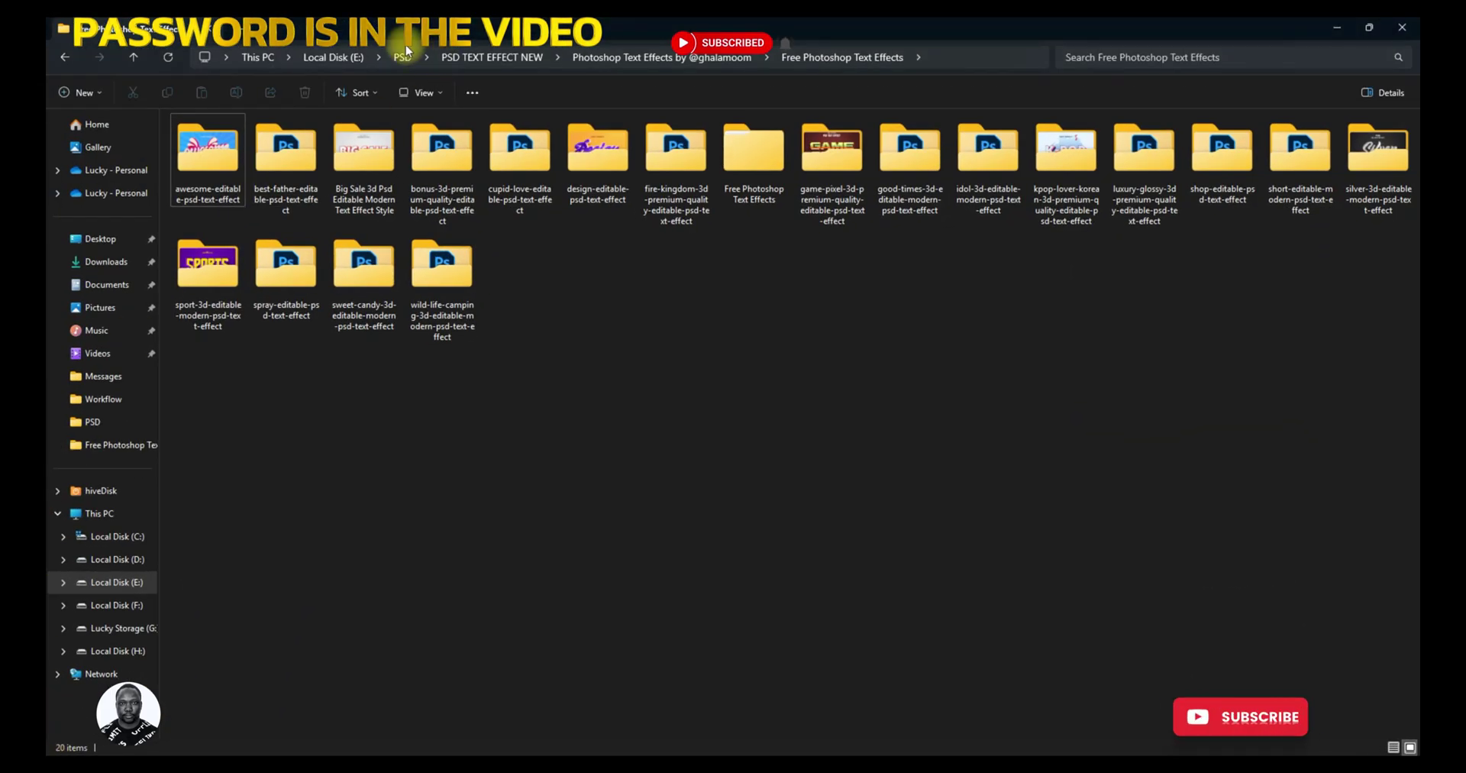
left_click(93, 124)
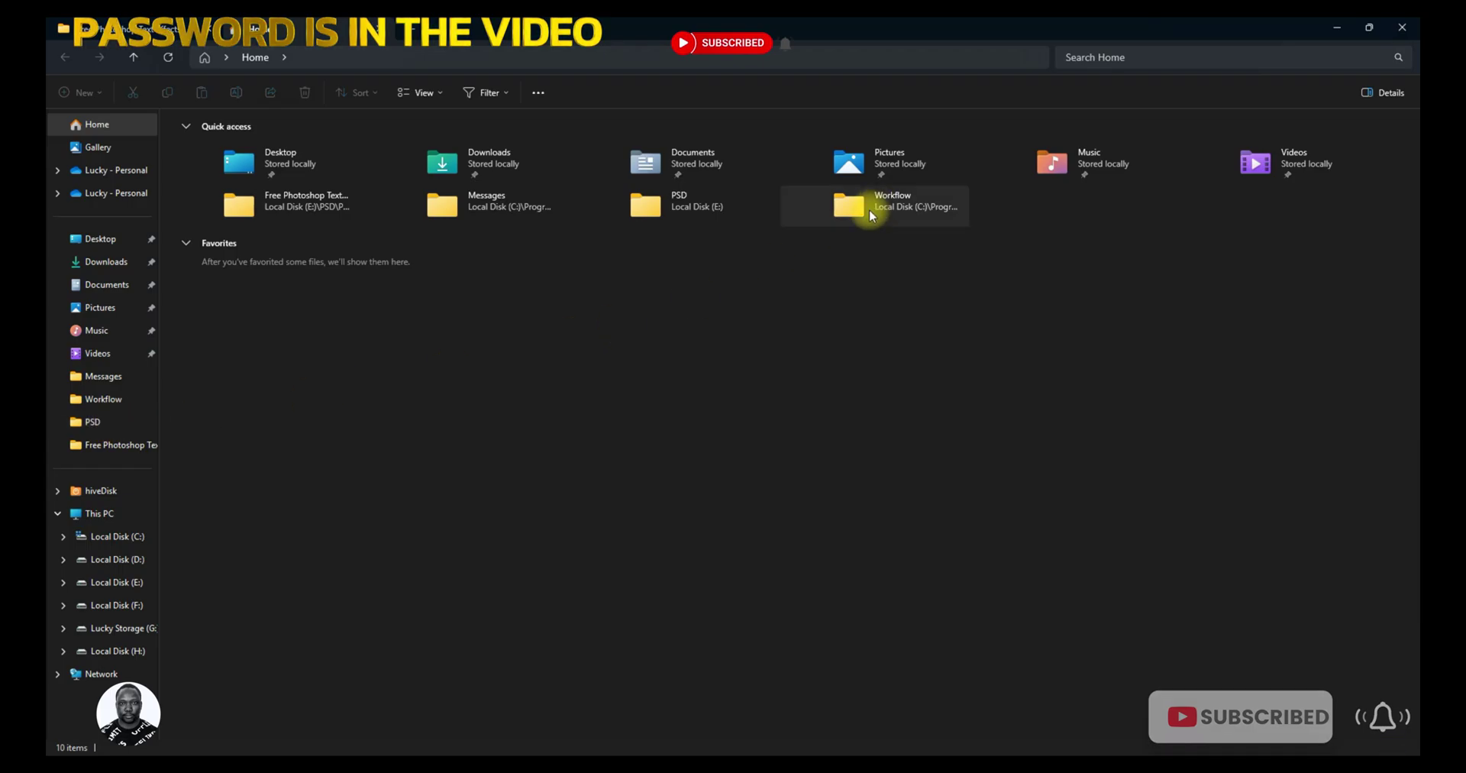
left_click(107, 421)
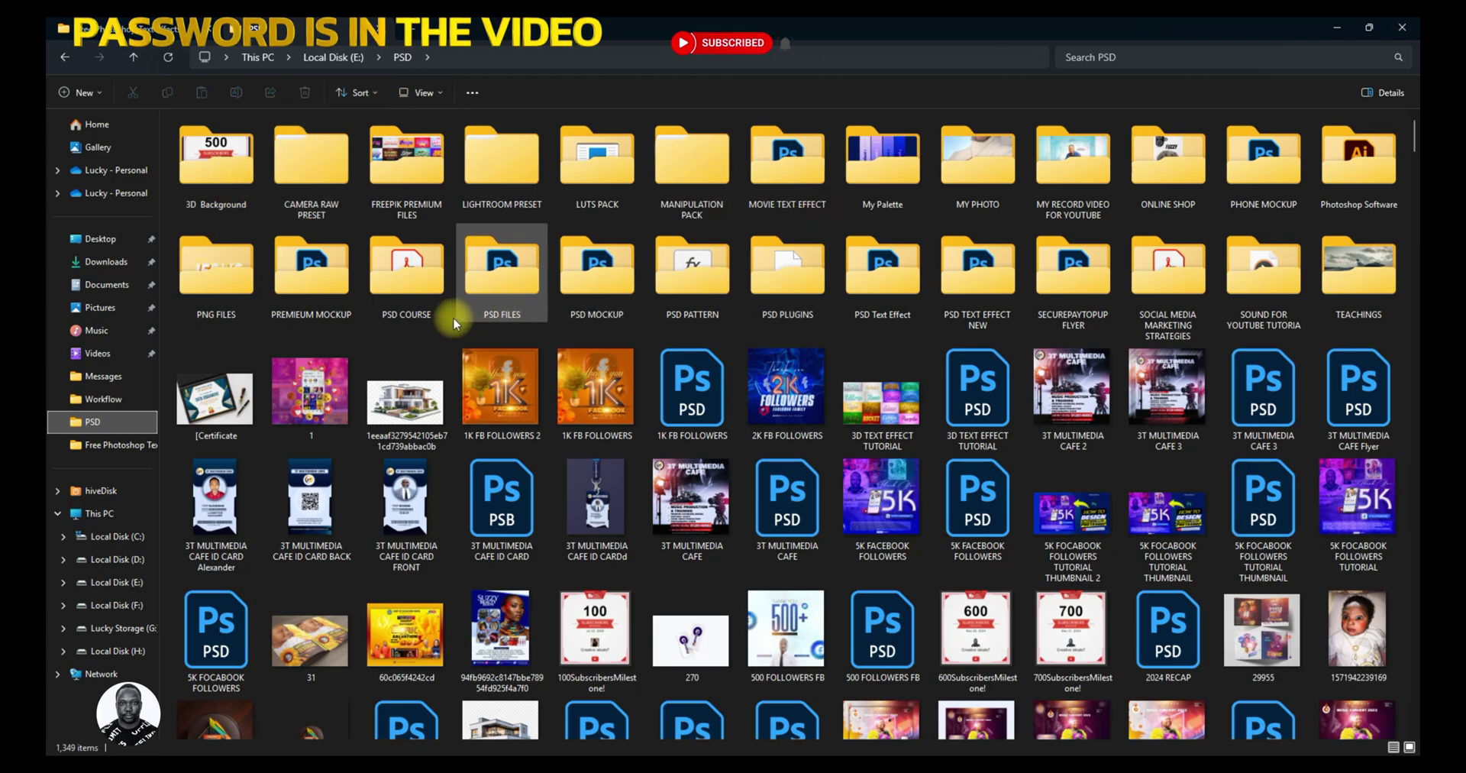
double_click(220, 296)
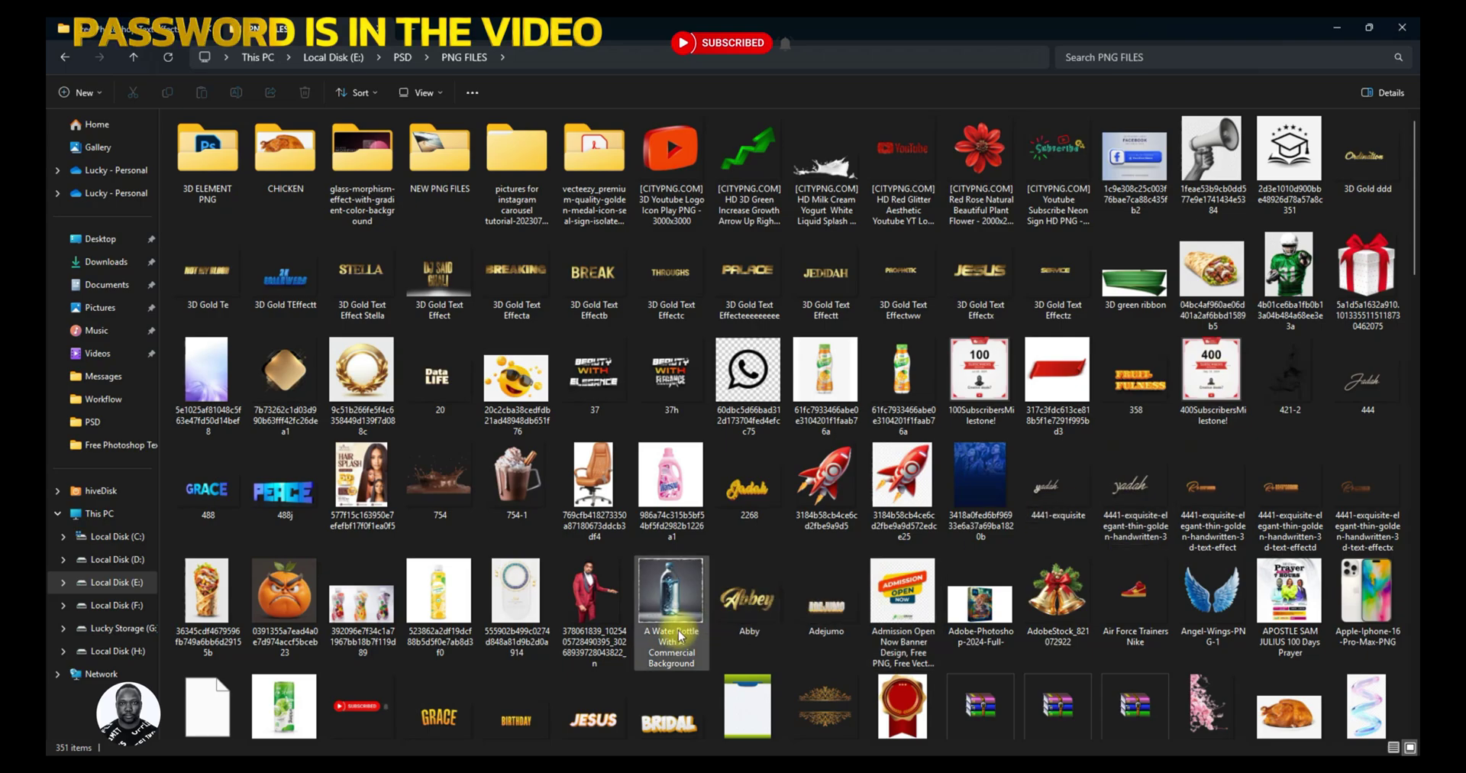
scroll(970, 497, "down", 15)
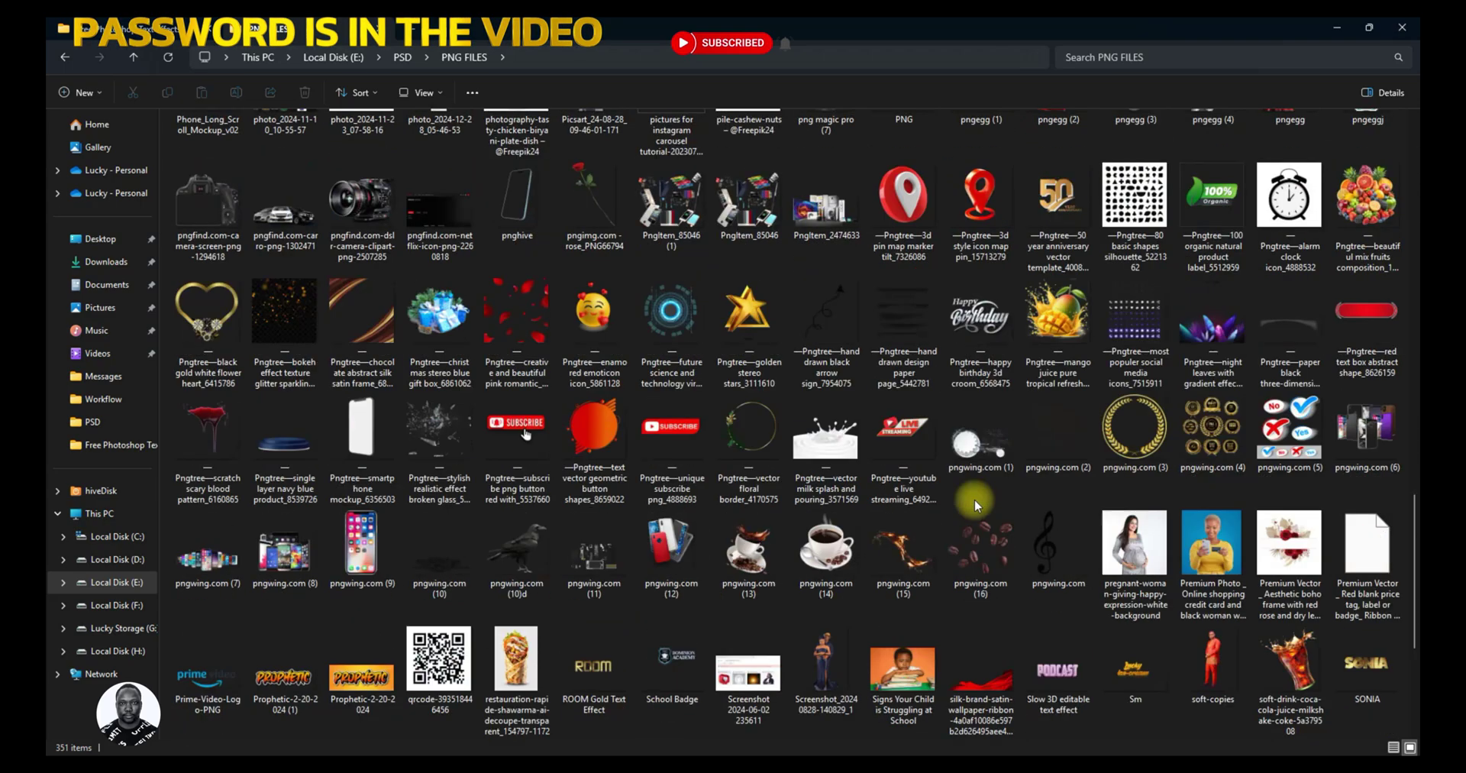
scroll(972, 501, "down", 4)
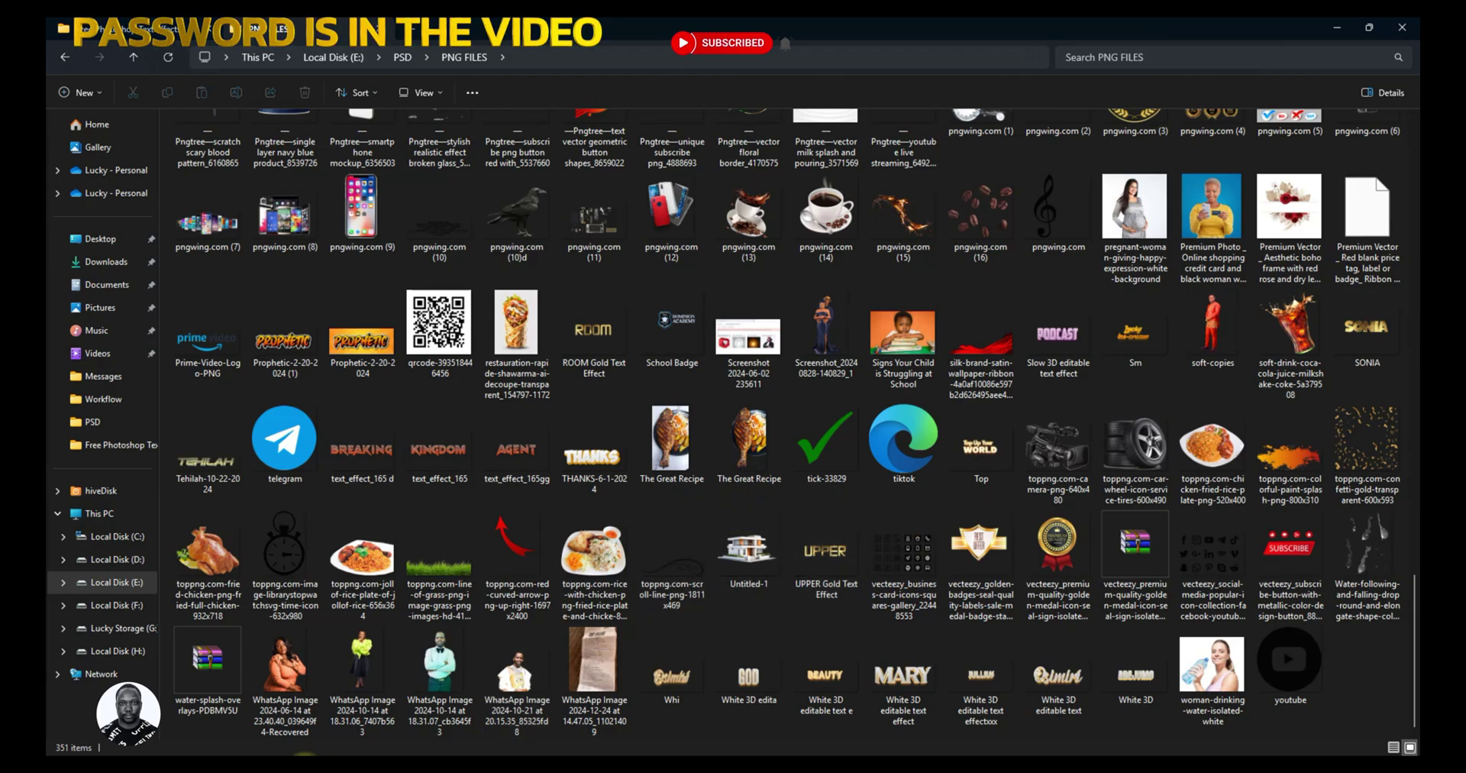
- Locate the exported Bonus 3d Premium Quality Editable Psd Text Effect PNG, check it in the image viewer and close the preview
left_click(288, 705)
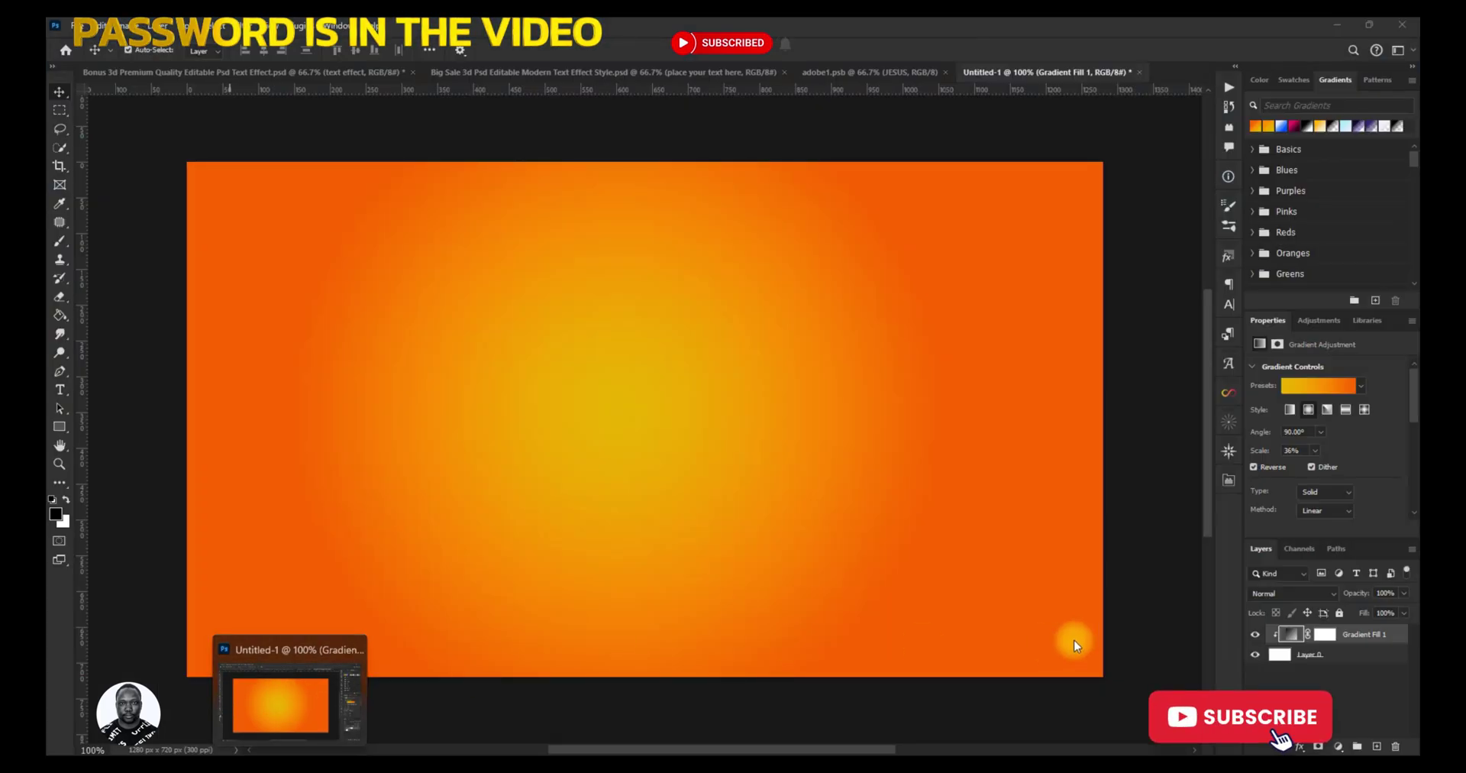
key("alt+Tab")
left_click(697, 460)
key("b")
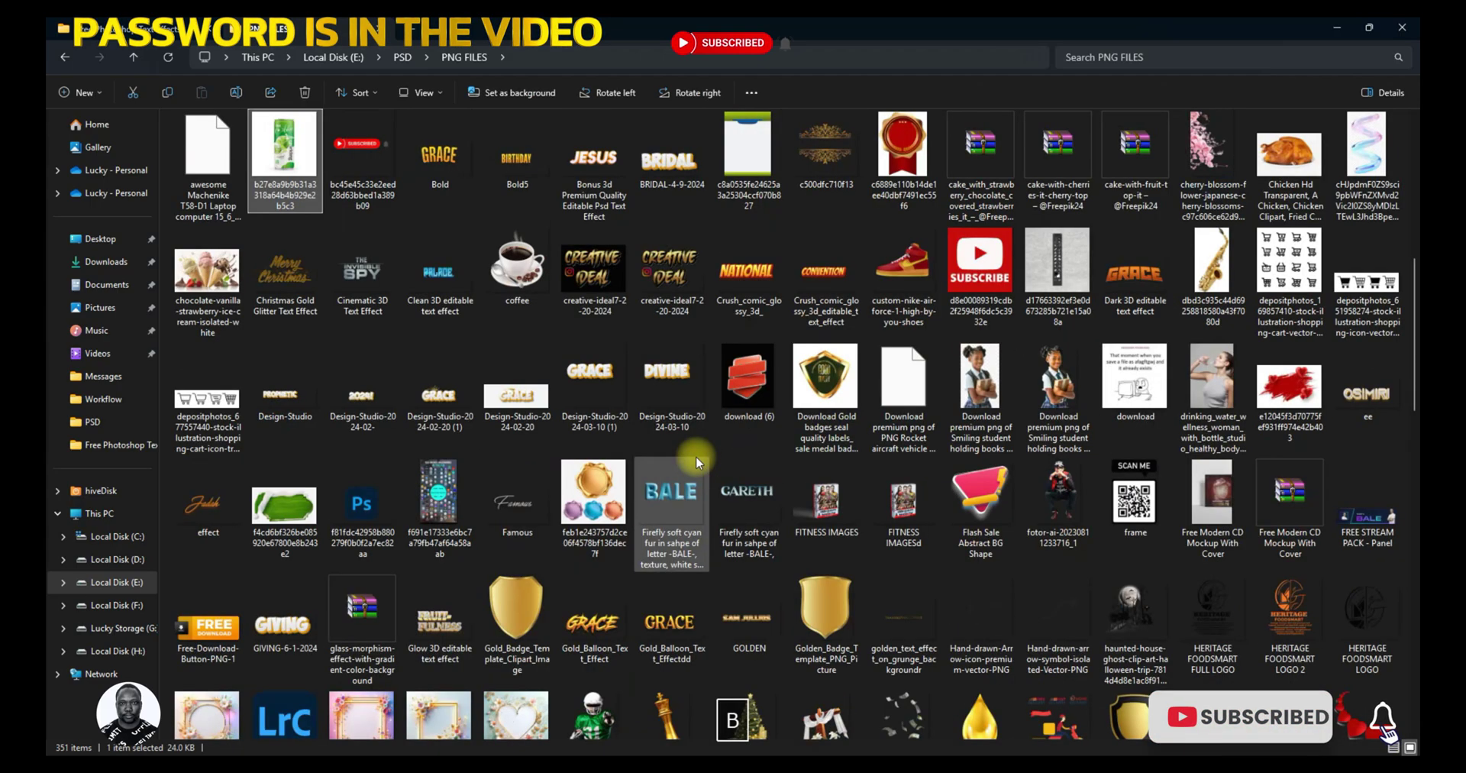
left_click(608, 173)
double_click(608, 172)
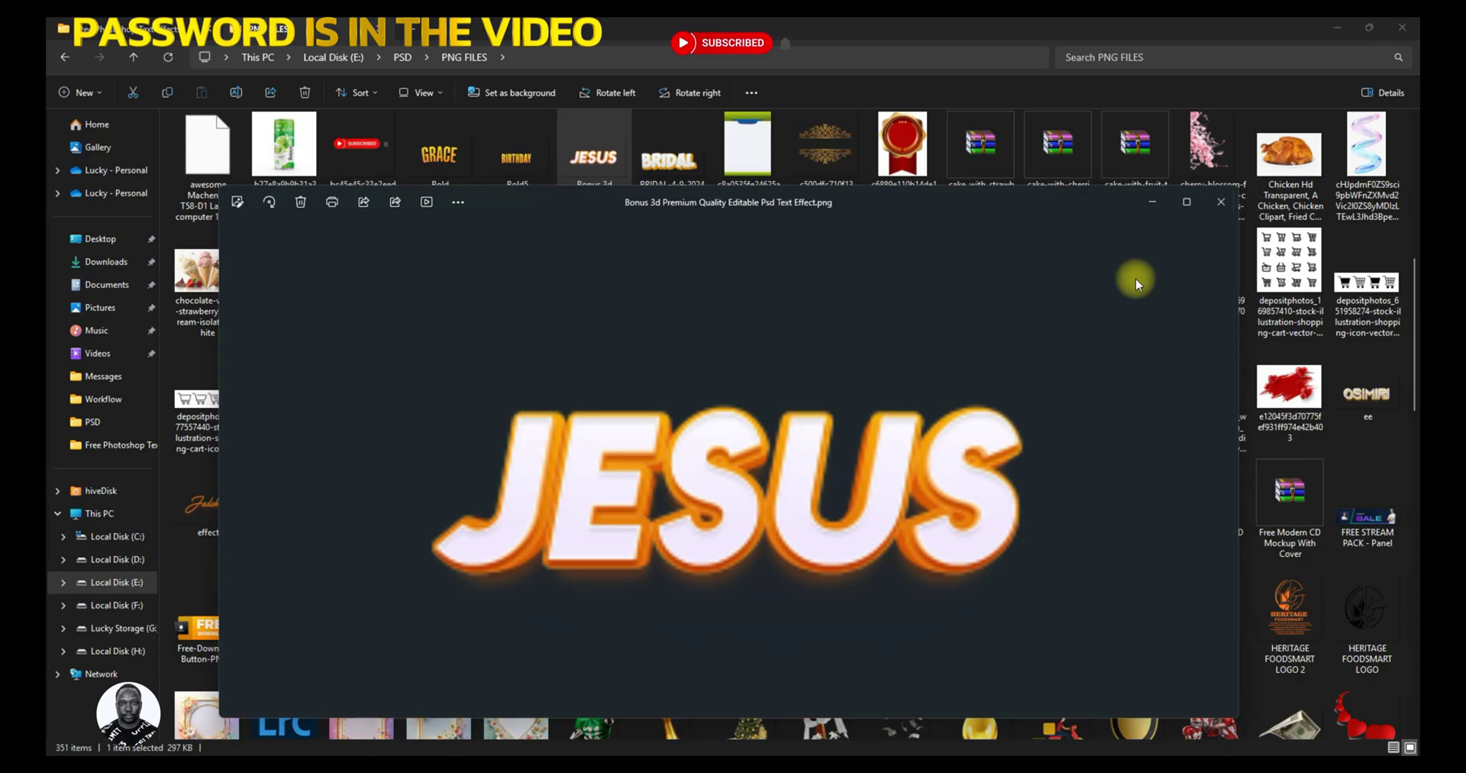
left_click(1234, 210)
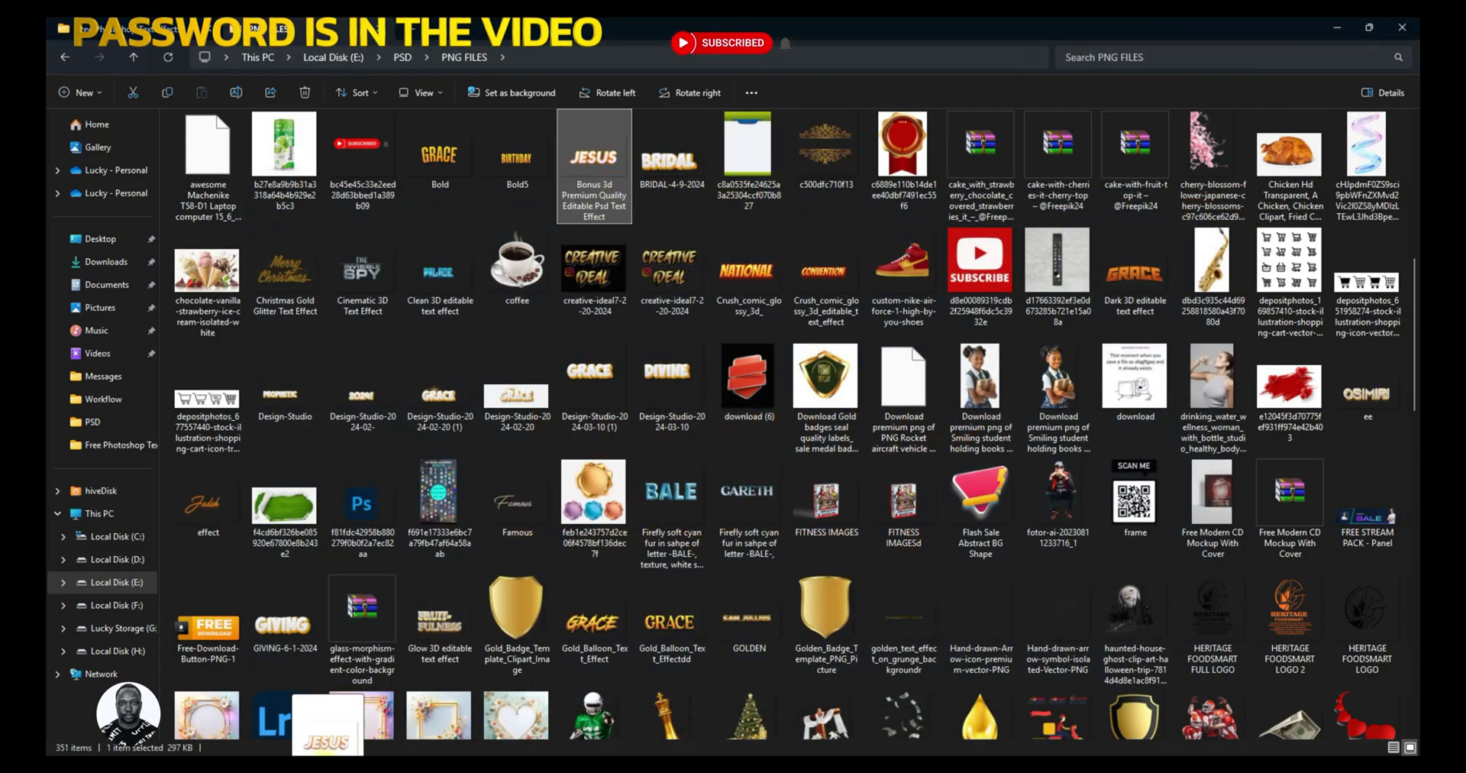
- Place the exported JESUS PNG over the gradient in Untitled-1, scaled to about 51.7% and with the lettering centered on the canvas
left_click_drag(594, 164, 667, 452)
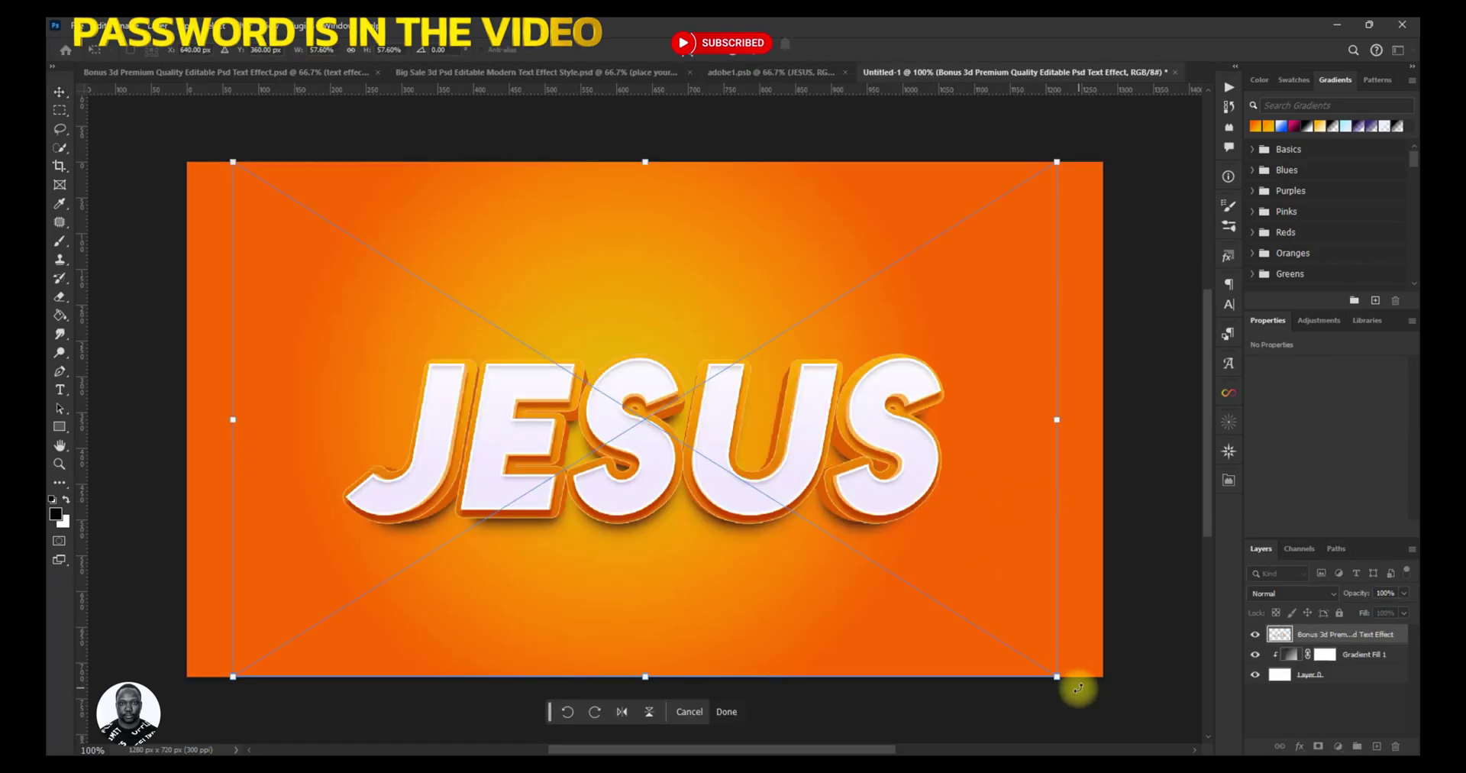
left_click_drag(1056, 677, 1054, 649)
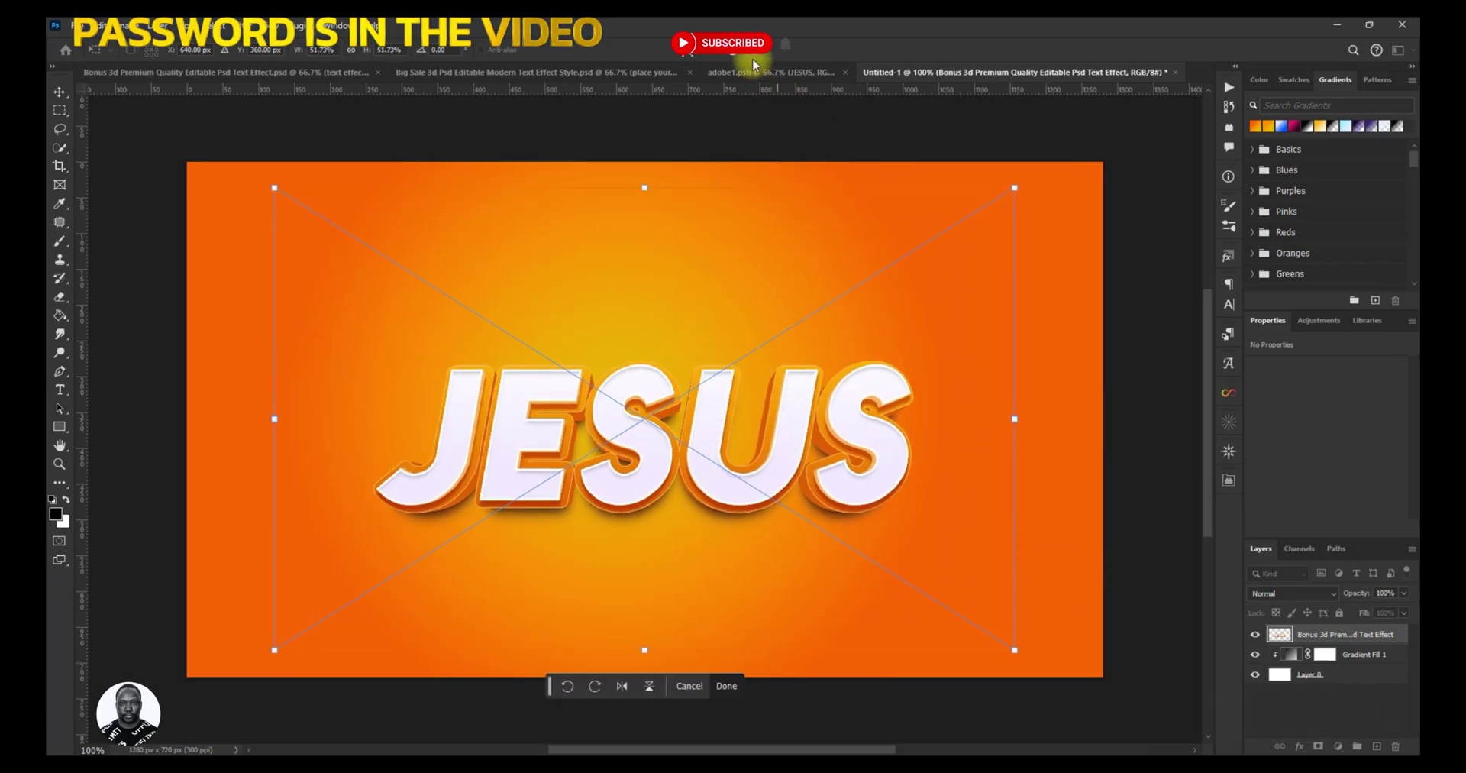
left_click(757, 51)
left_click_drag(794, 489, 779, 432)
left_click(933, 483)
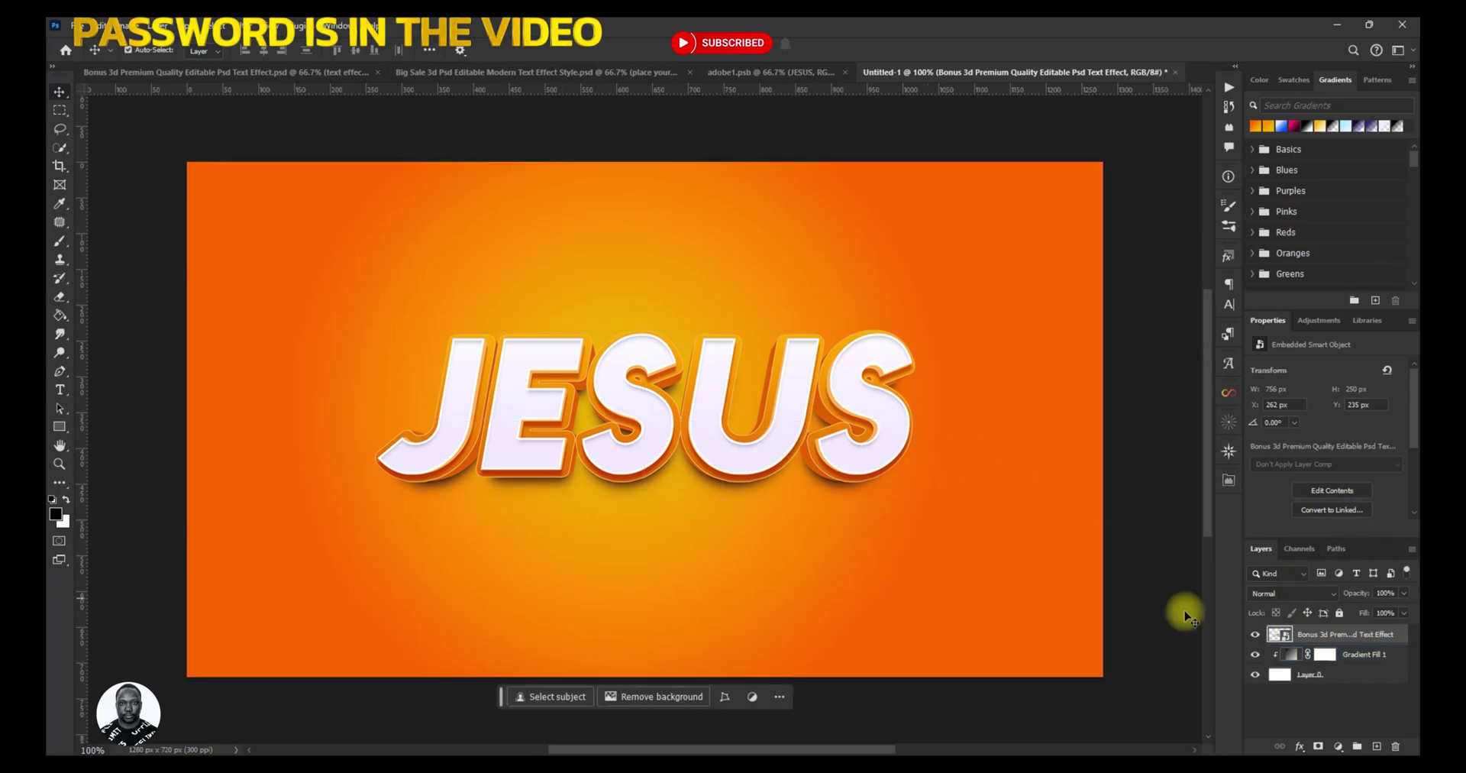
- Switch to the Big Sale 3d PSD document, collapse the layer effects list of the additional text group and open the "place your text here" smart object
left_click(498, 110)
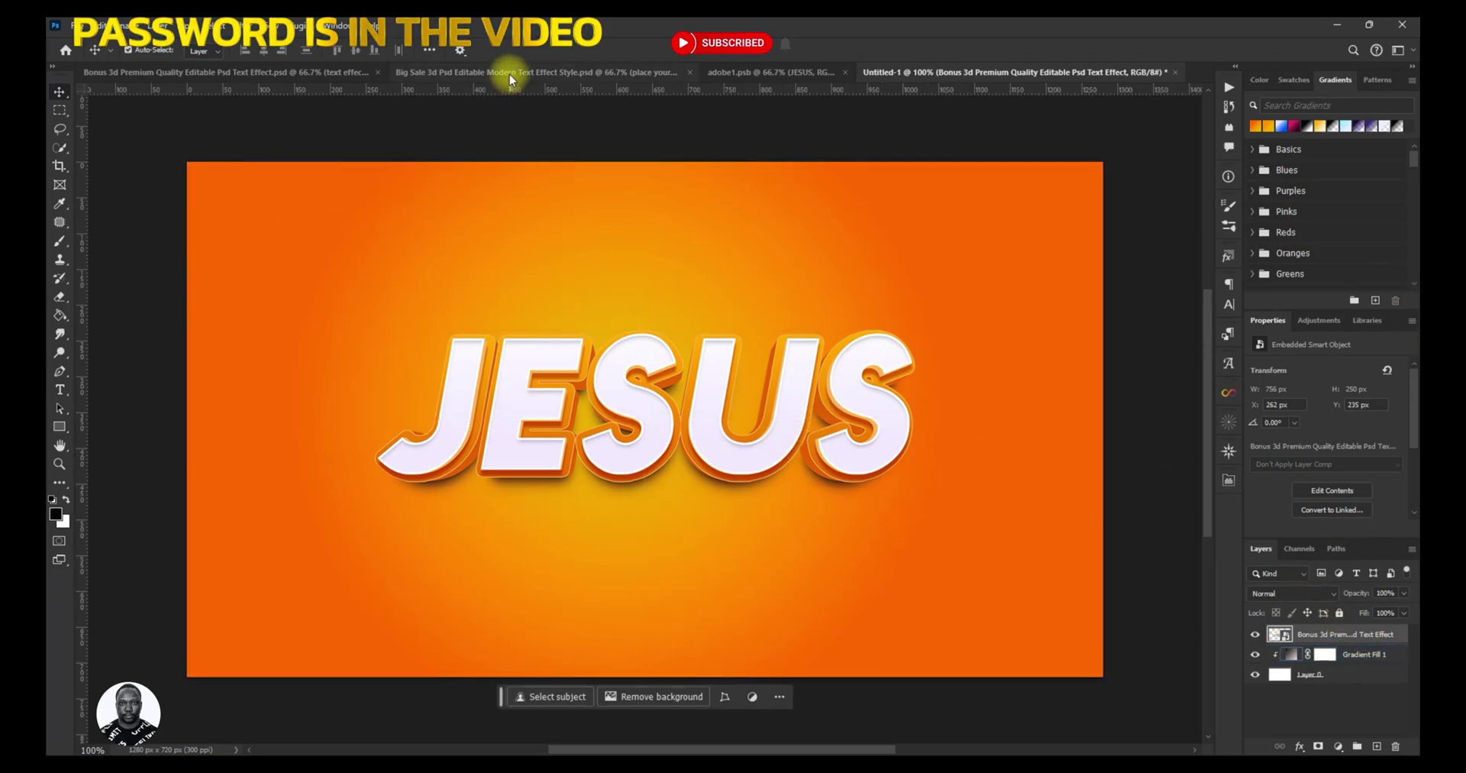
left_click(508, 72)
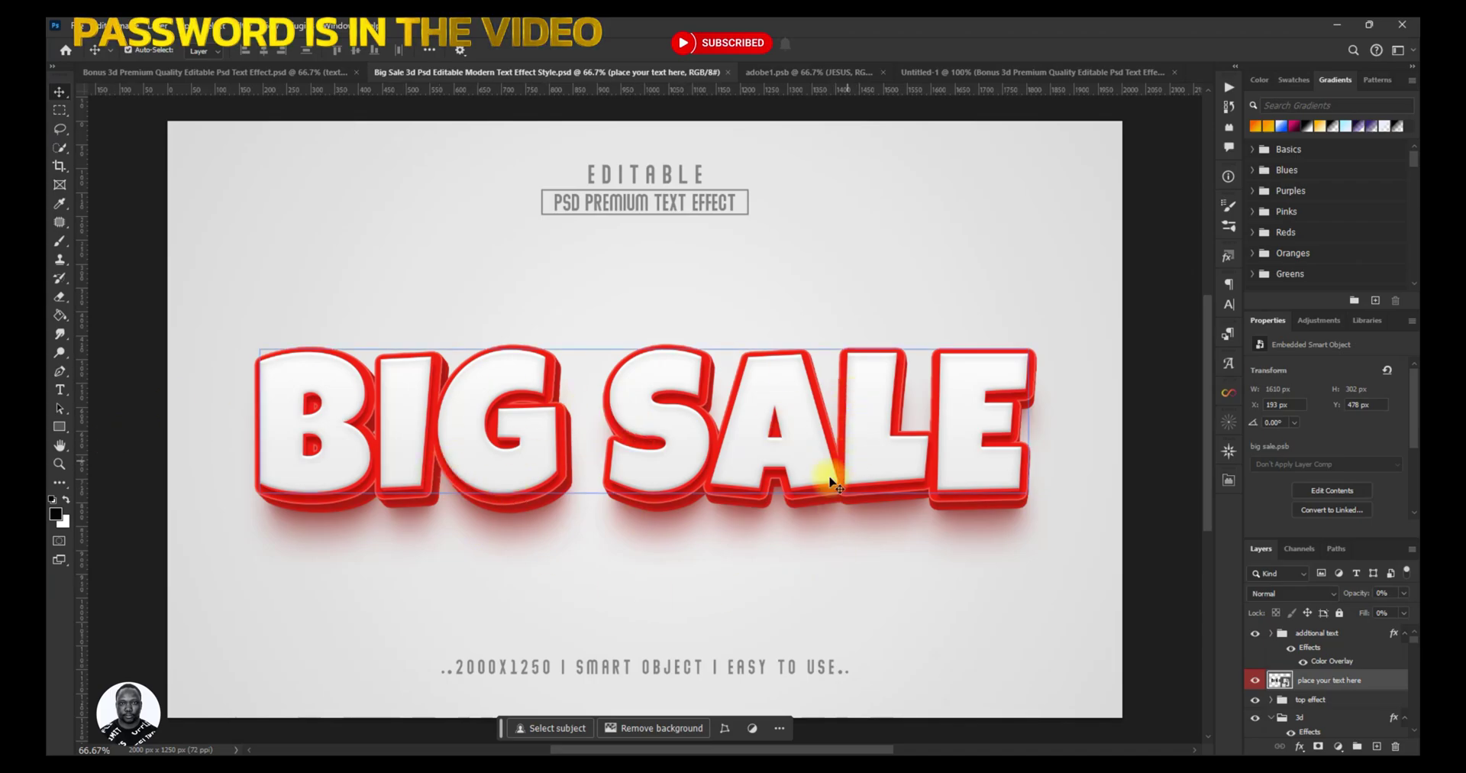
left_click(1349, 663)
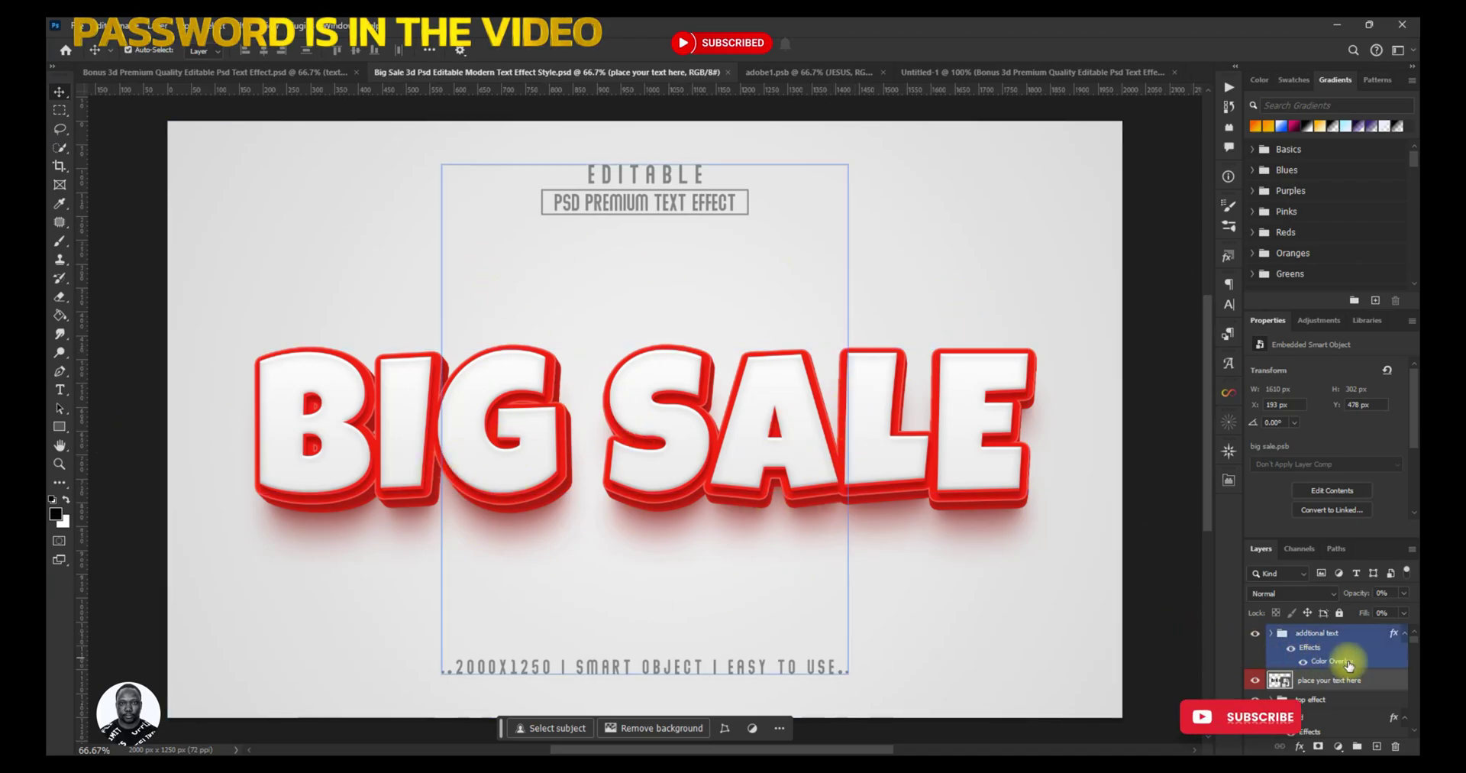
left_click(1405, 632)
left_click(1238, 690)
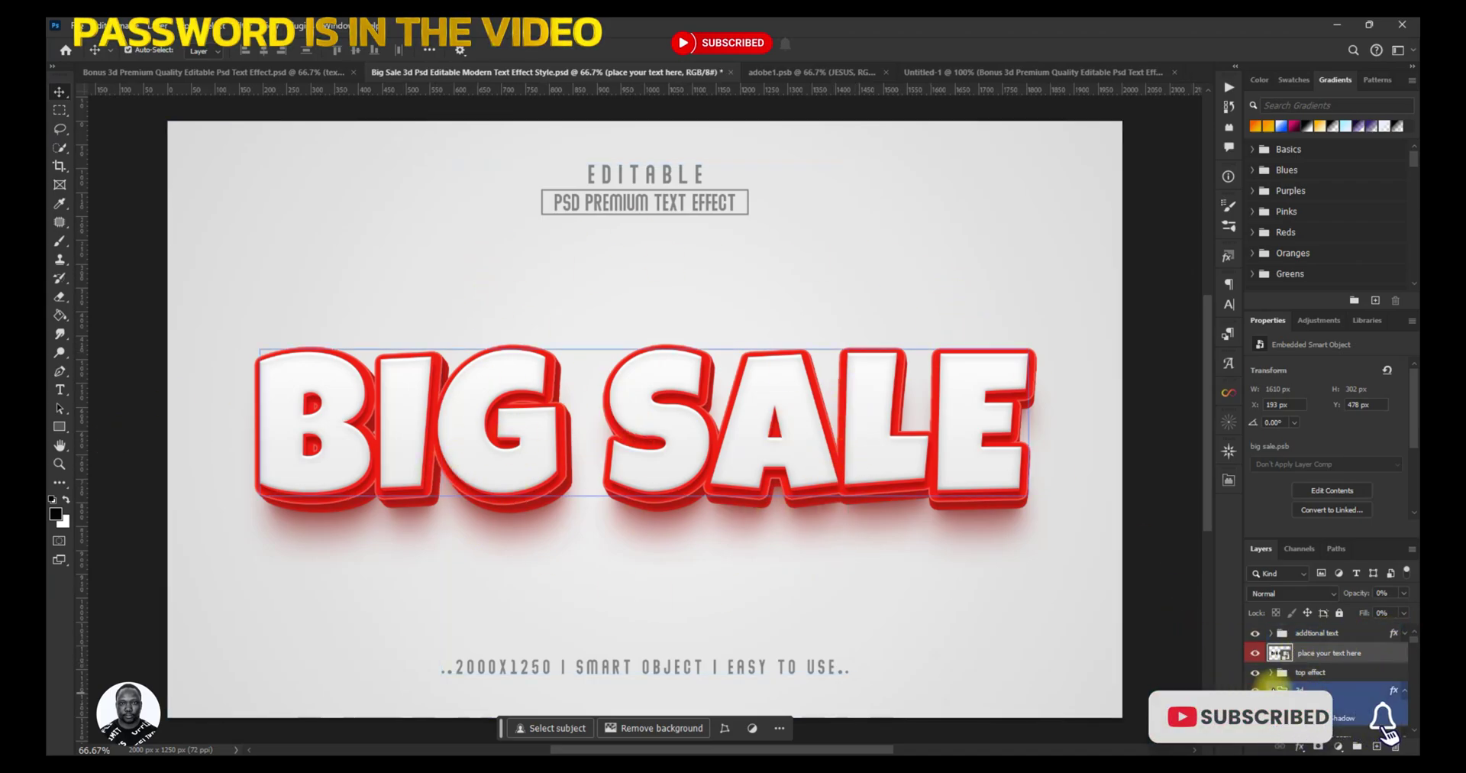
double_click(1280, 653)
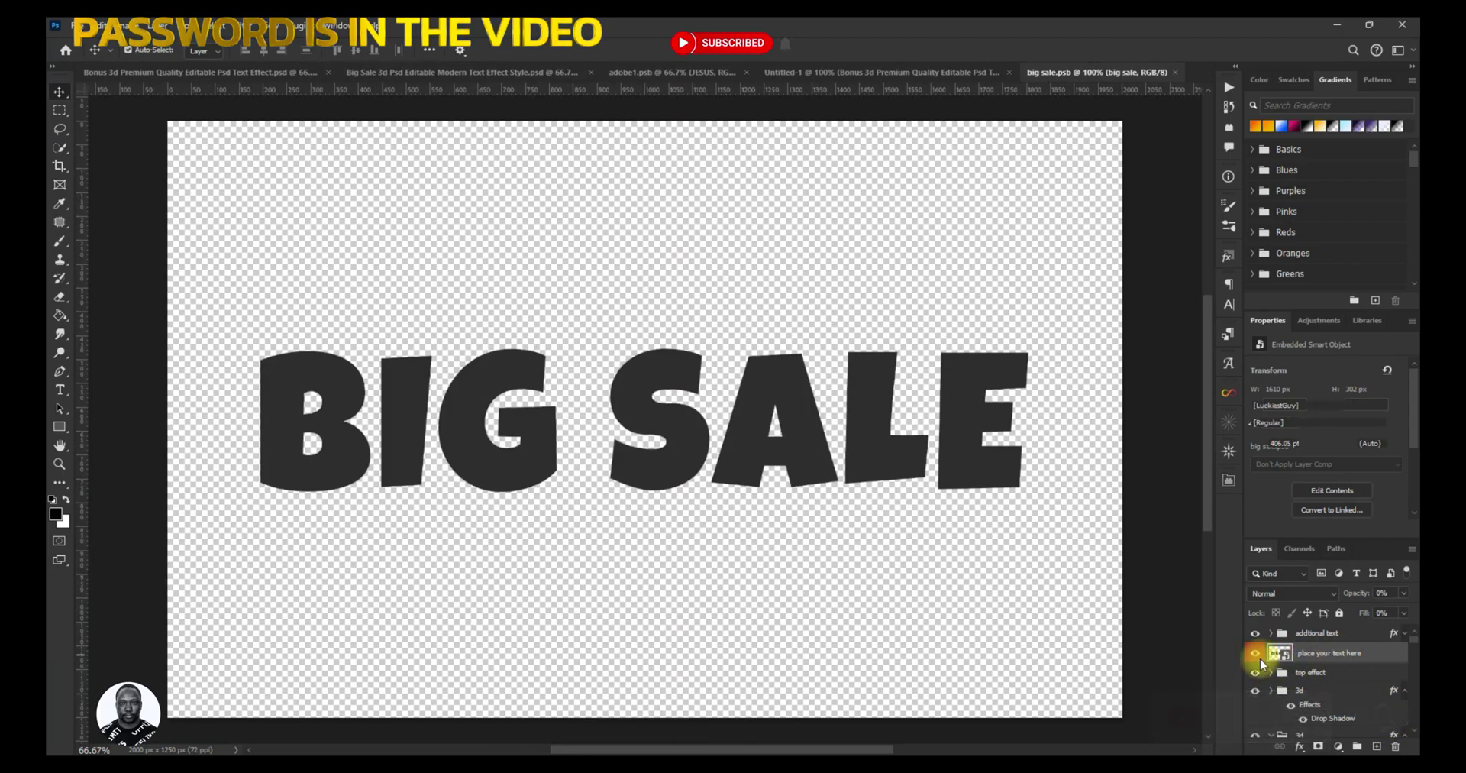
left_click(452, 74)
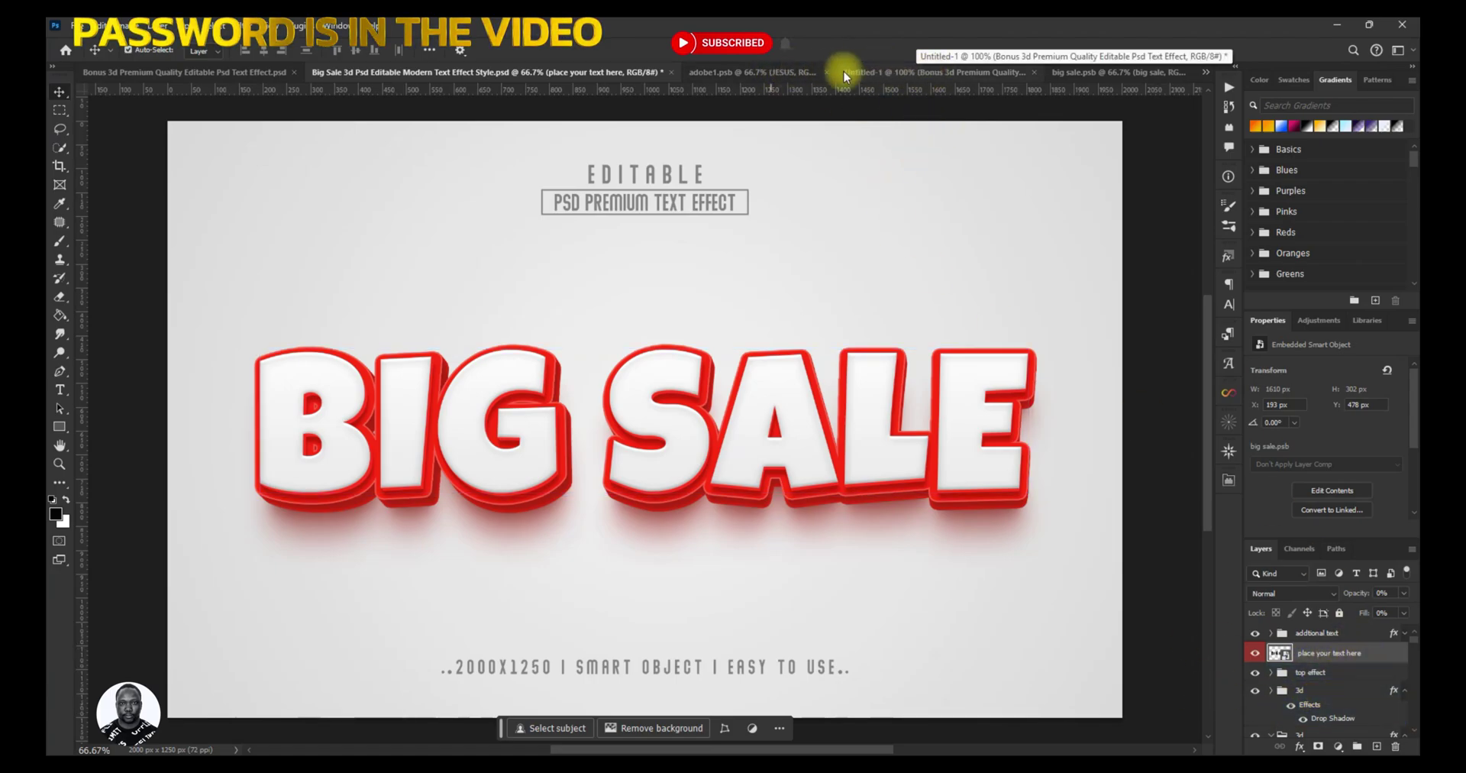
left_click(1053, 71)
left_click(620, 438)
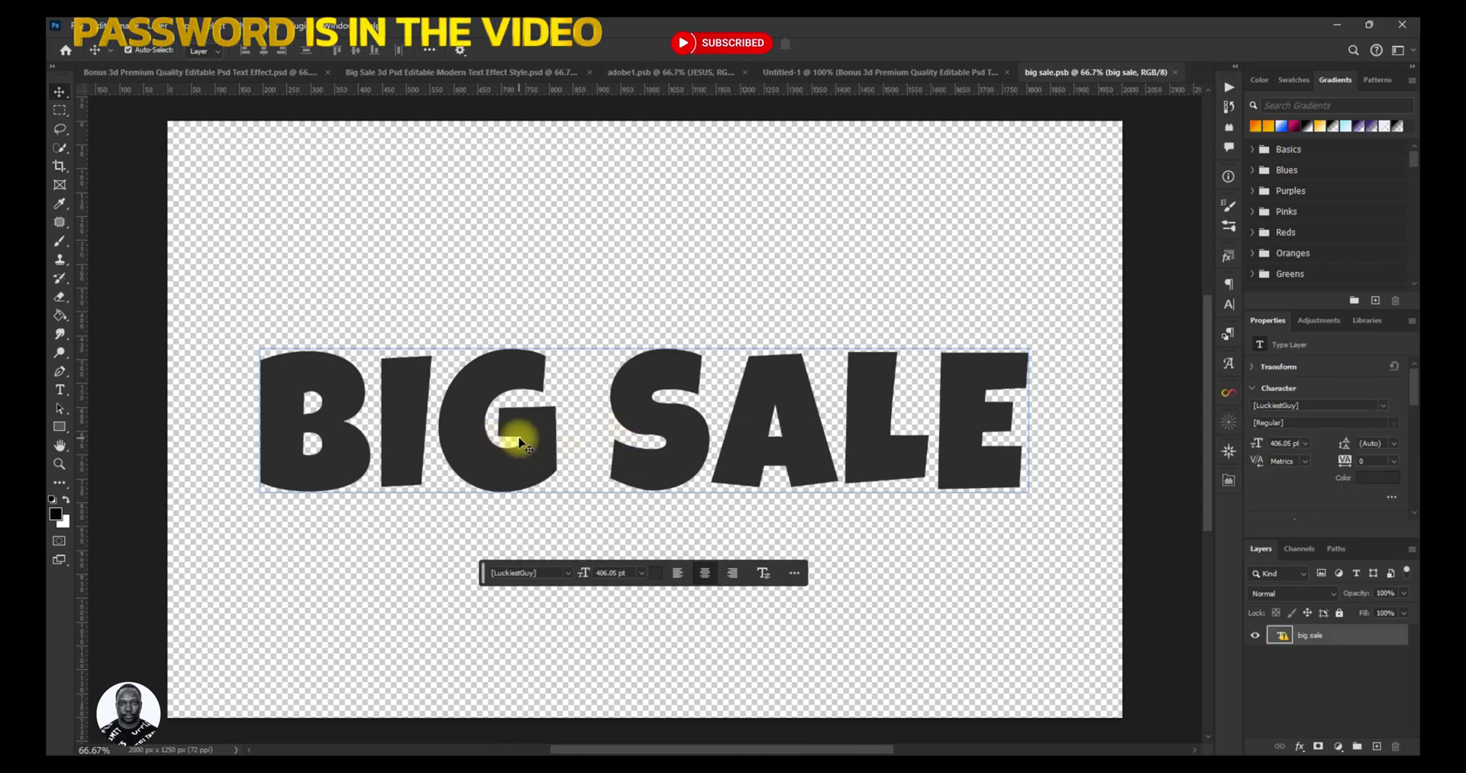
double_click(535, 436)
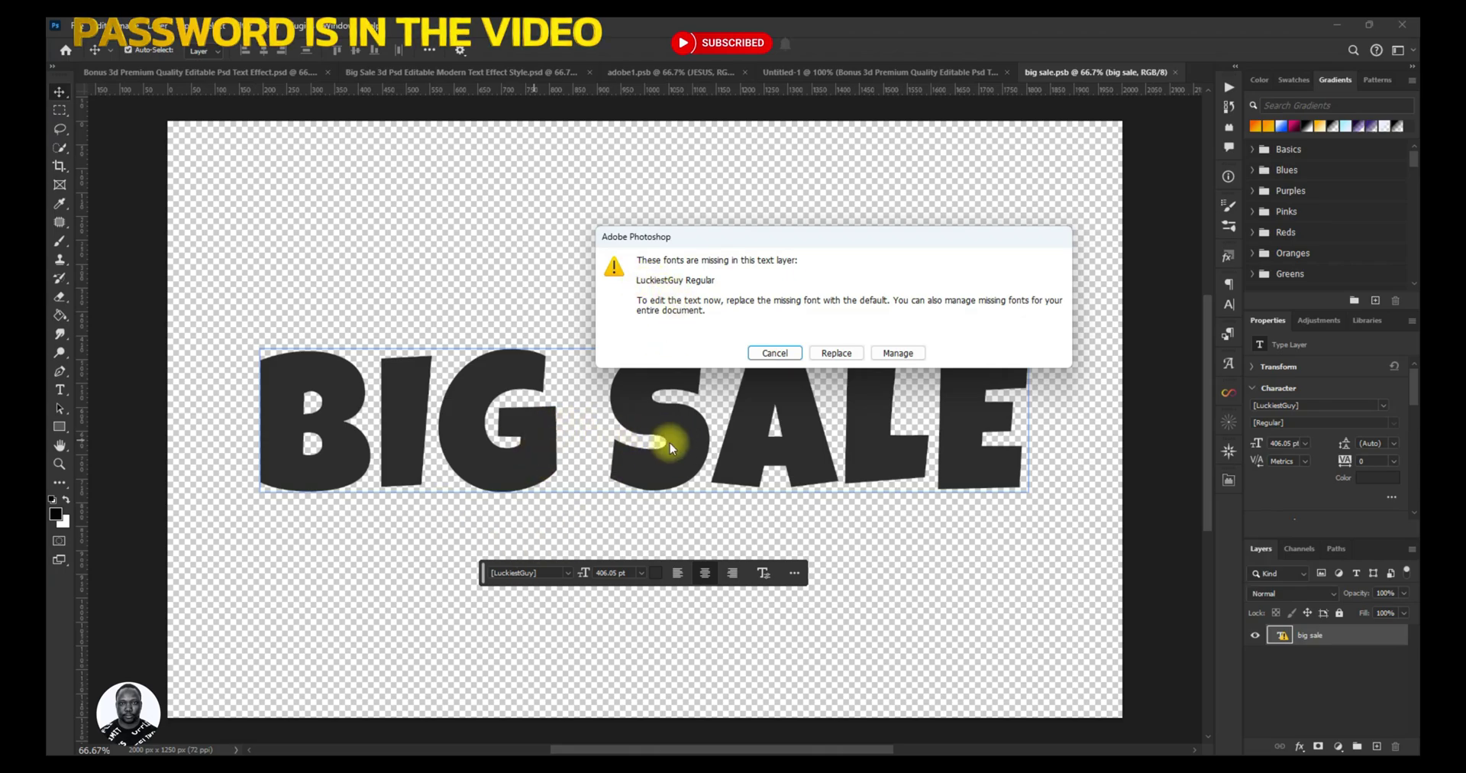
mouse_move(321, 763)
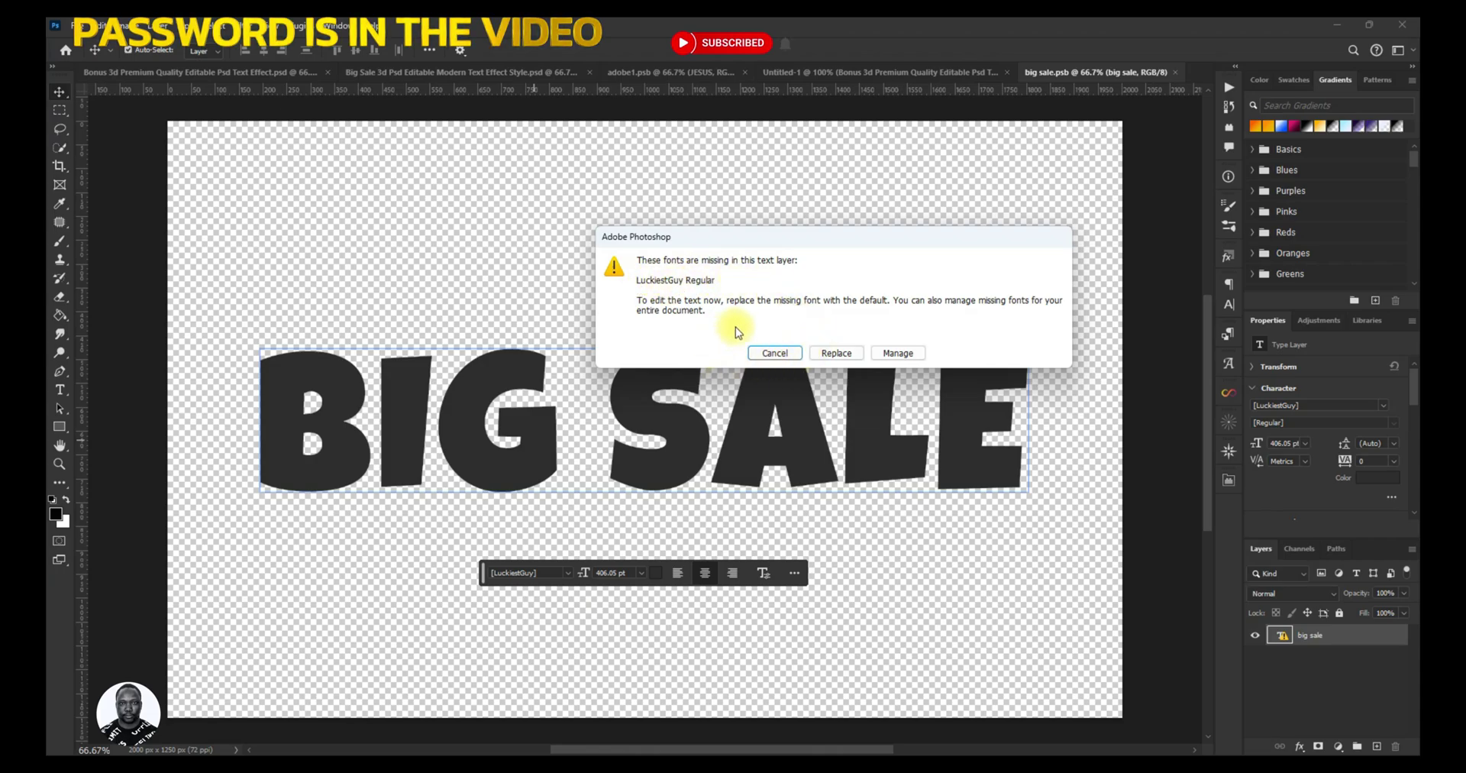
left_click(764, 352)
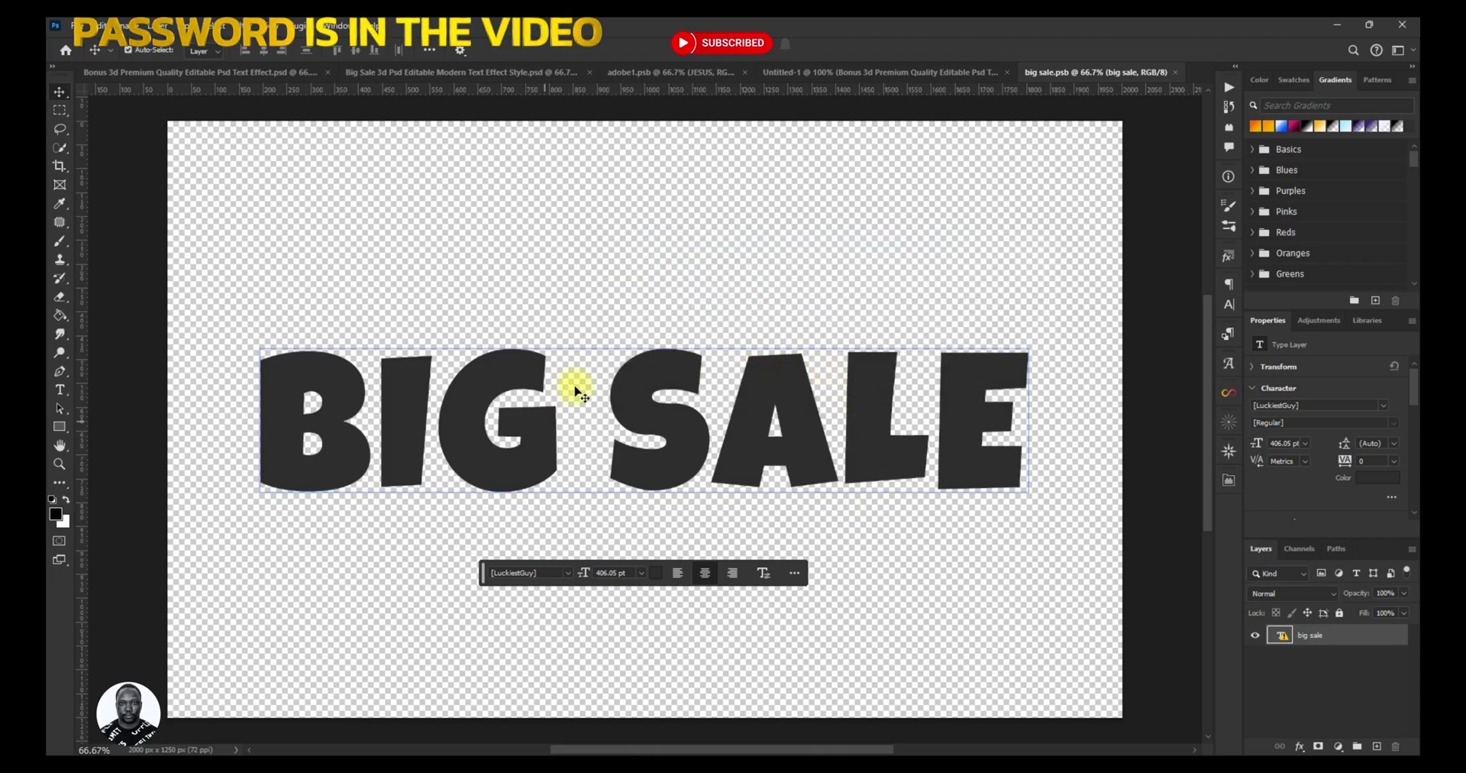
- Replace the missing font of the BIG SALE text with Bangers Regular, commit the edit and save the smart object contents
double_click(677, 415)
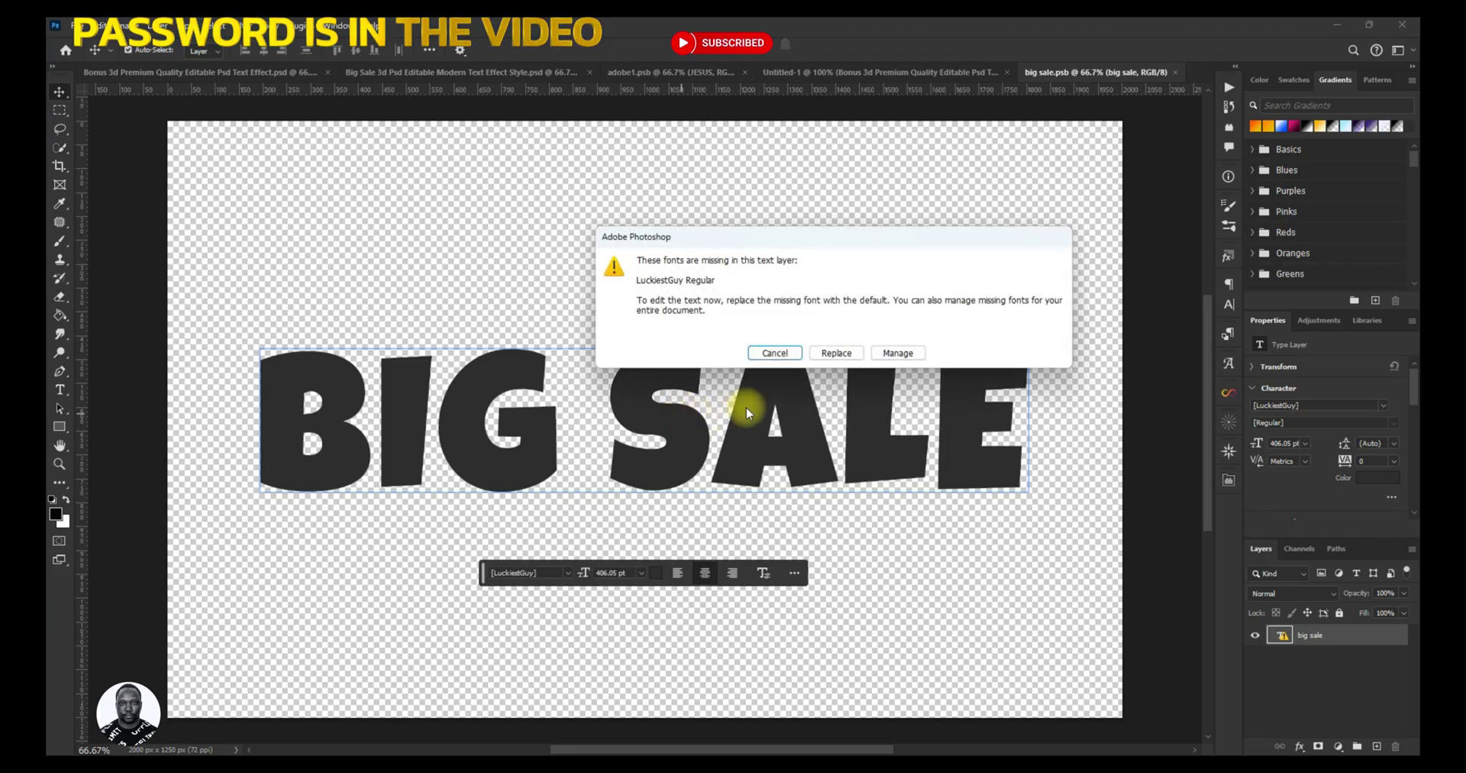
left_click(836, 356)
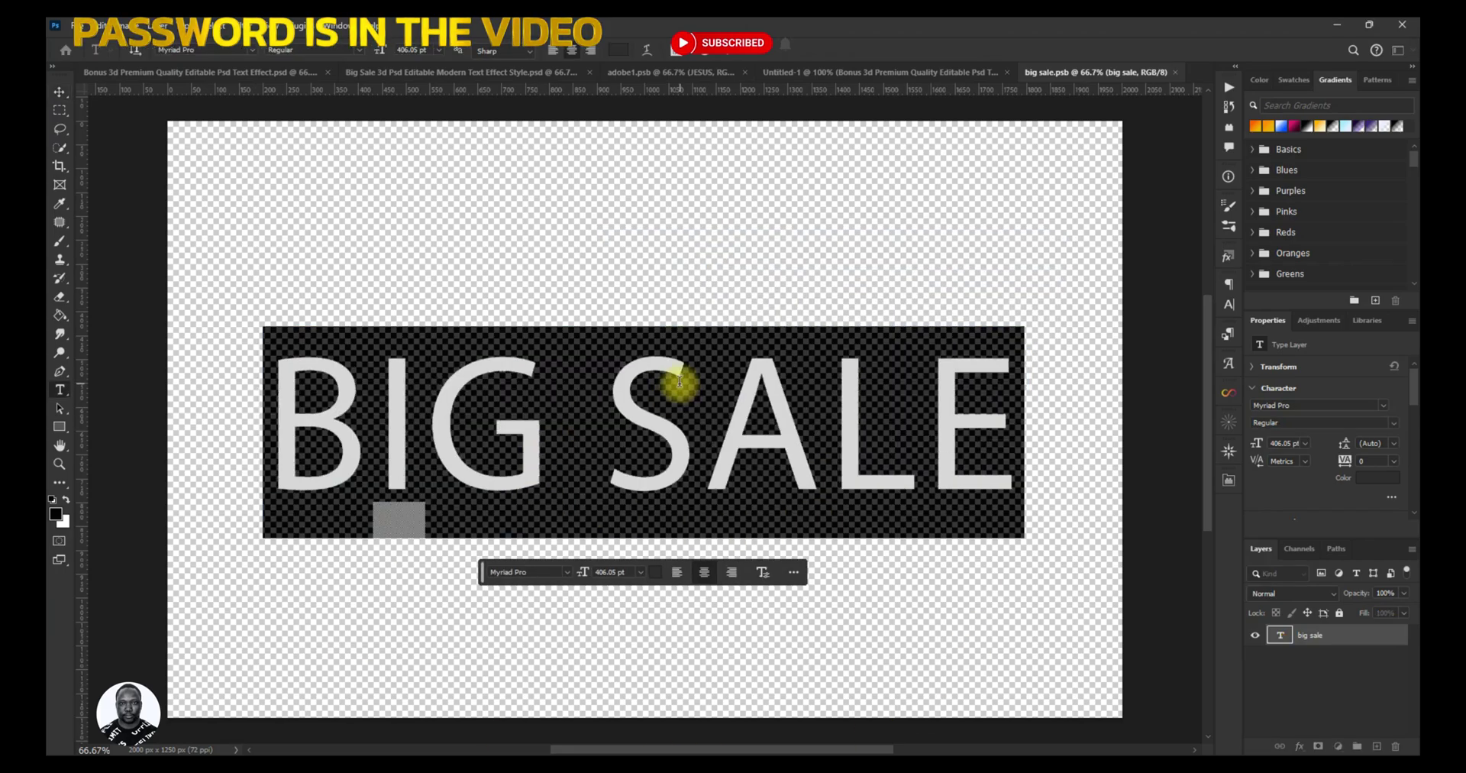
left_click(1228, 306)
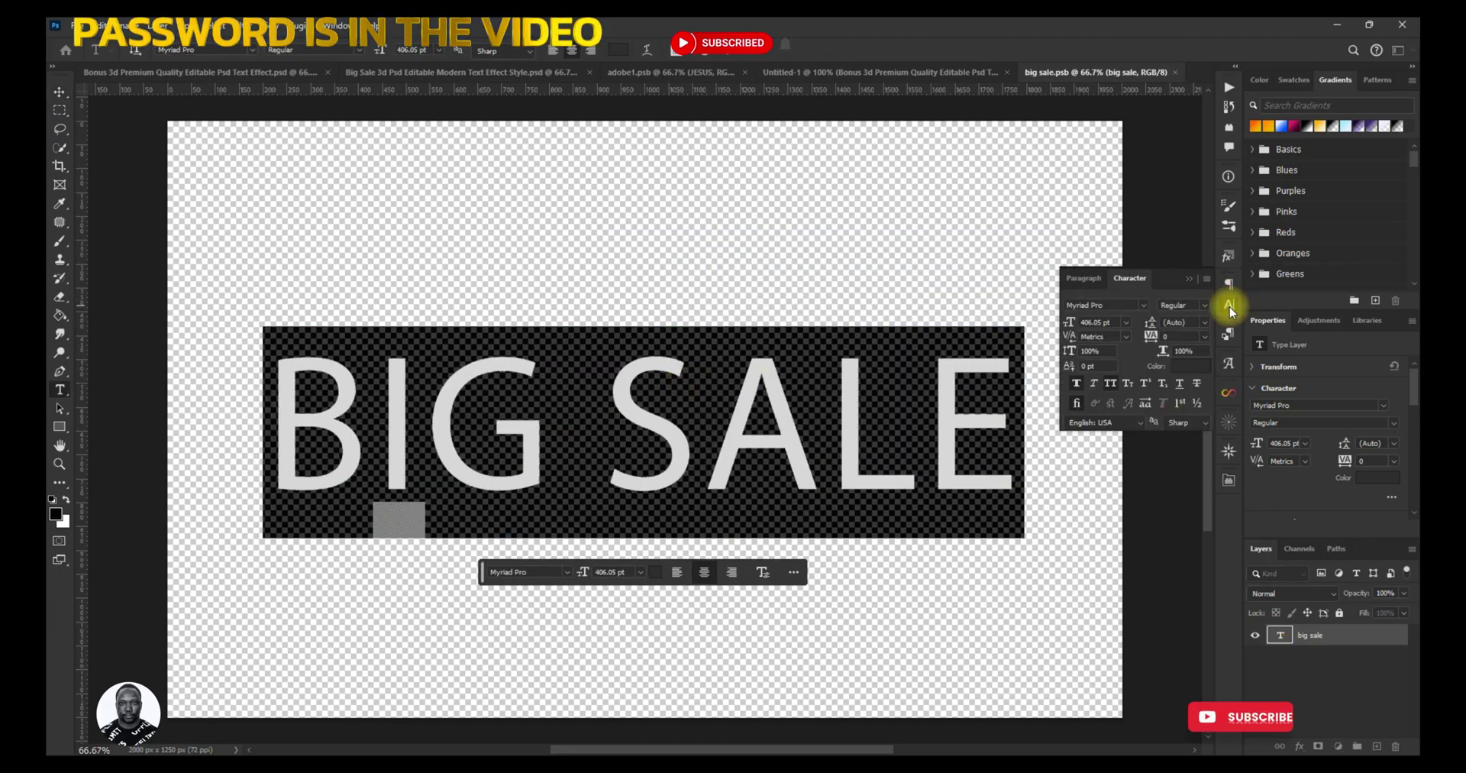
left_click(1147, 309)
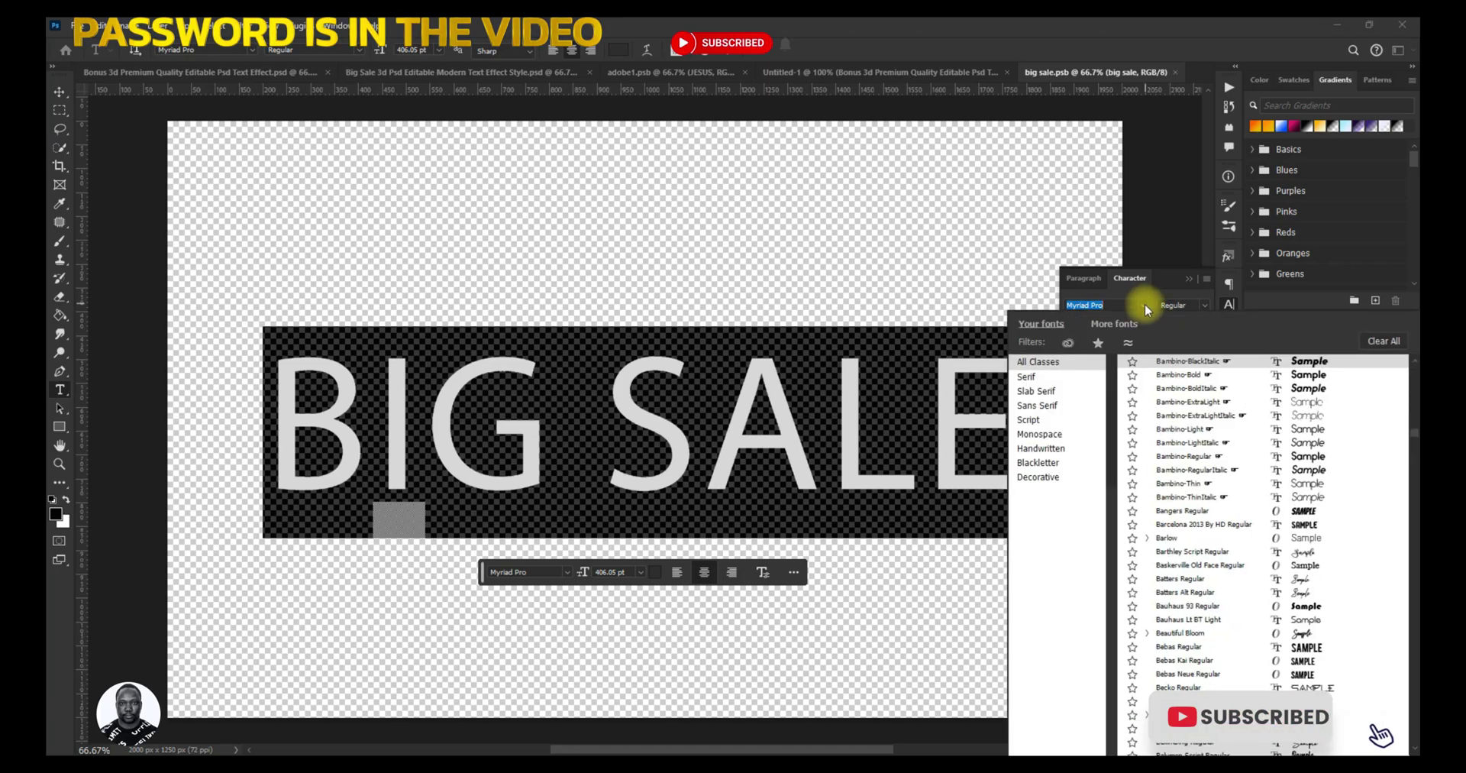
left_click(1310, 512)
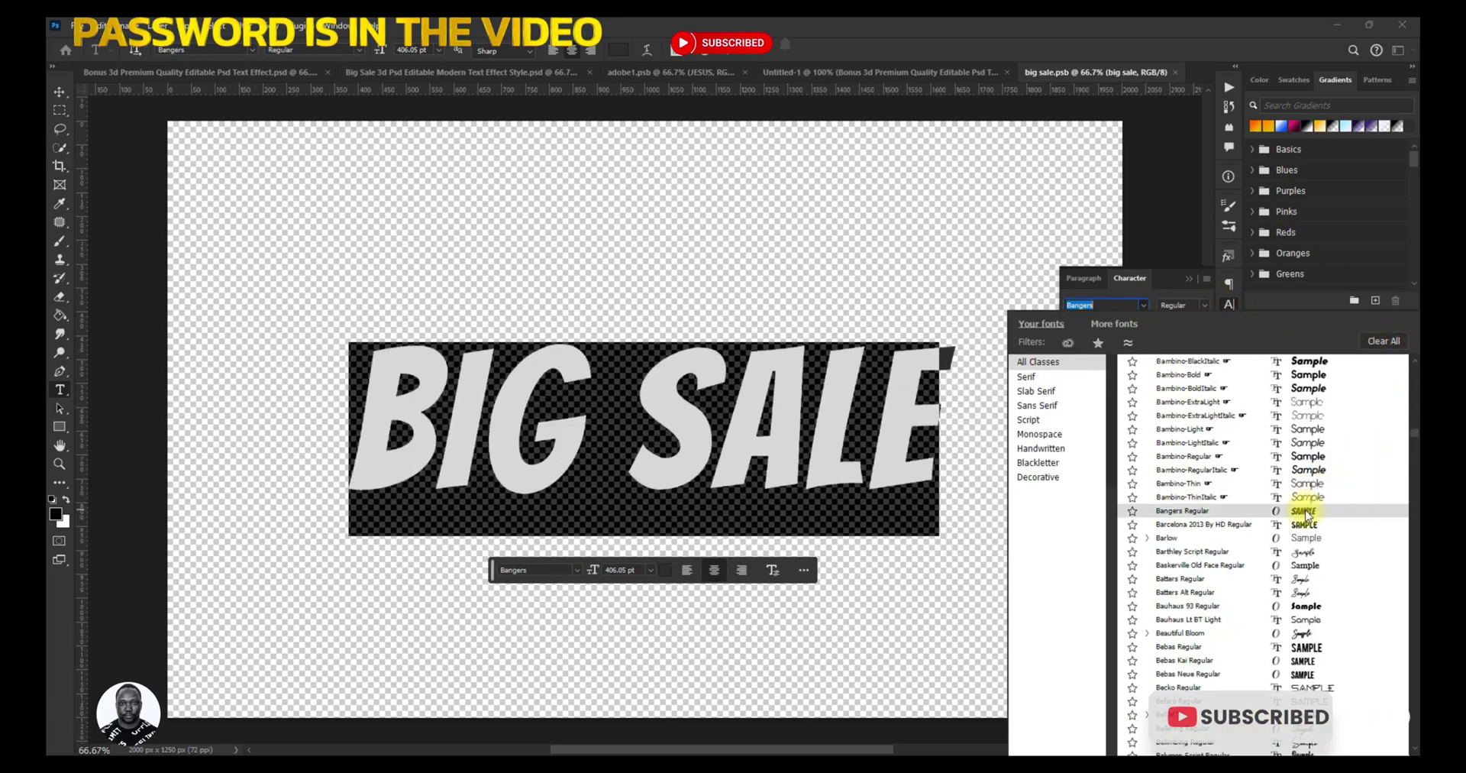
left_click(1304, 512)
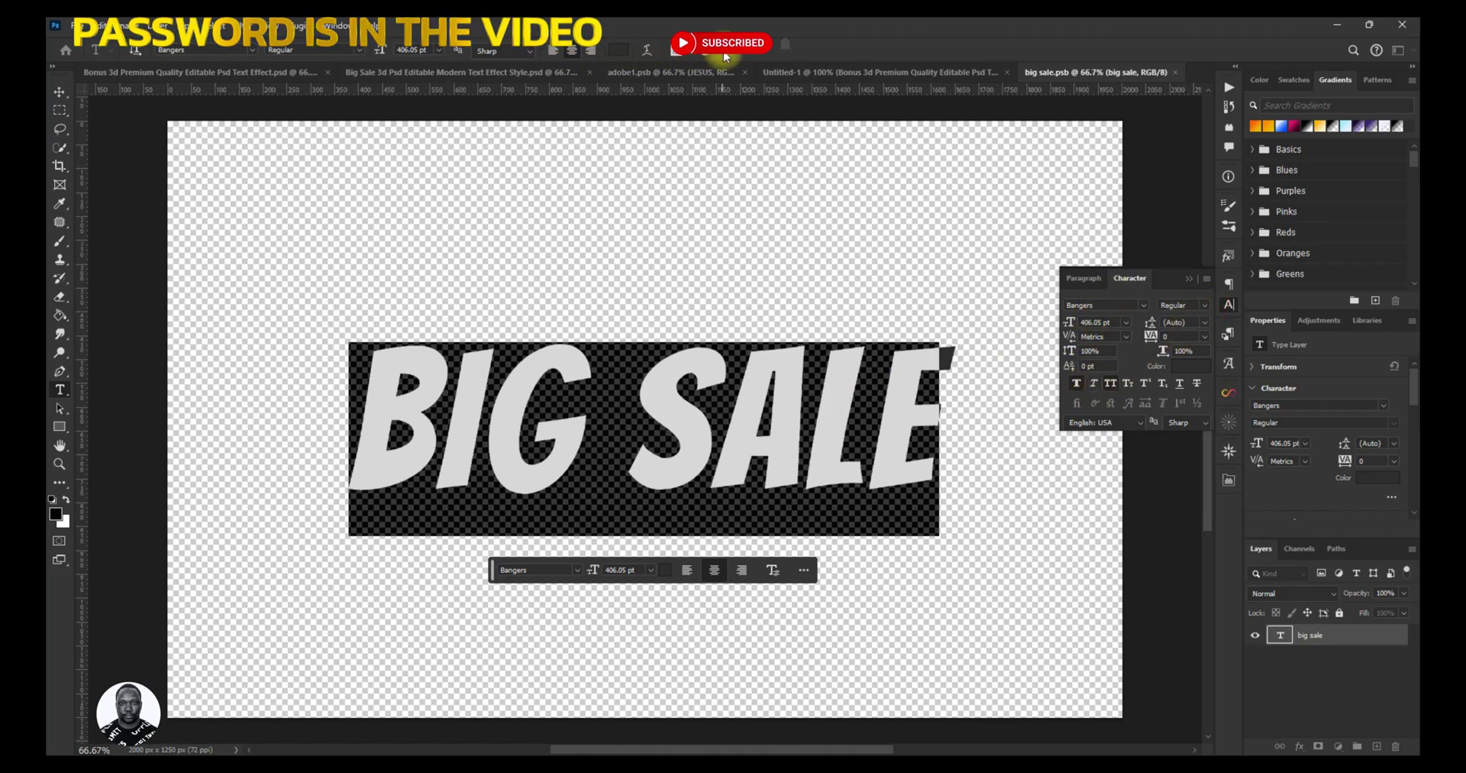
left_click(725, 52)
key("v")
left_click(76, 25)
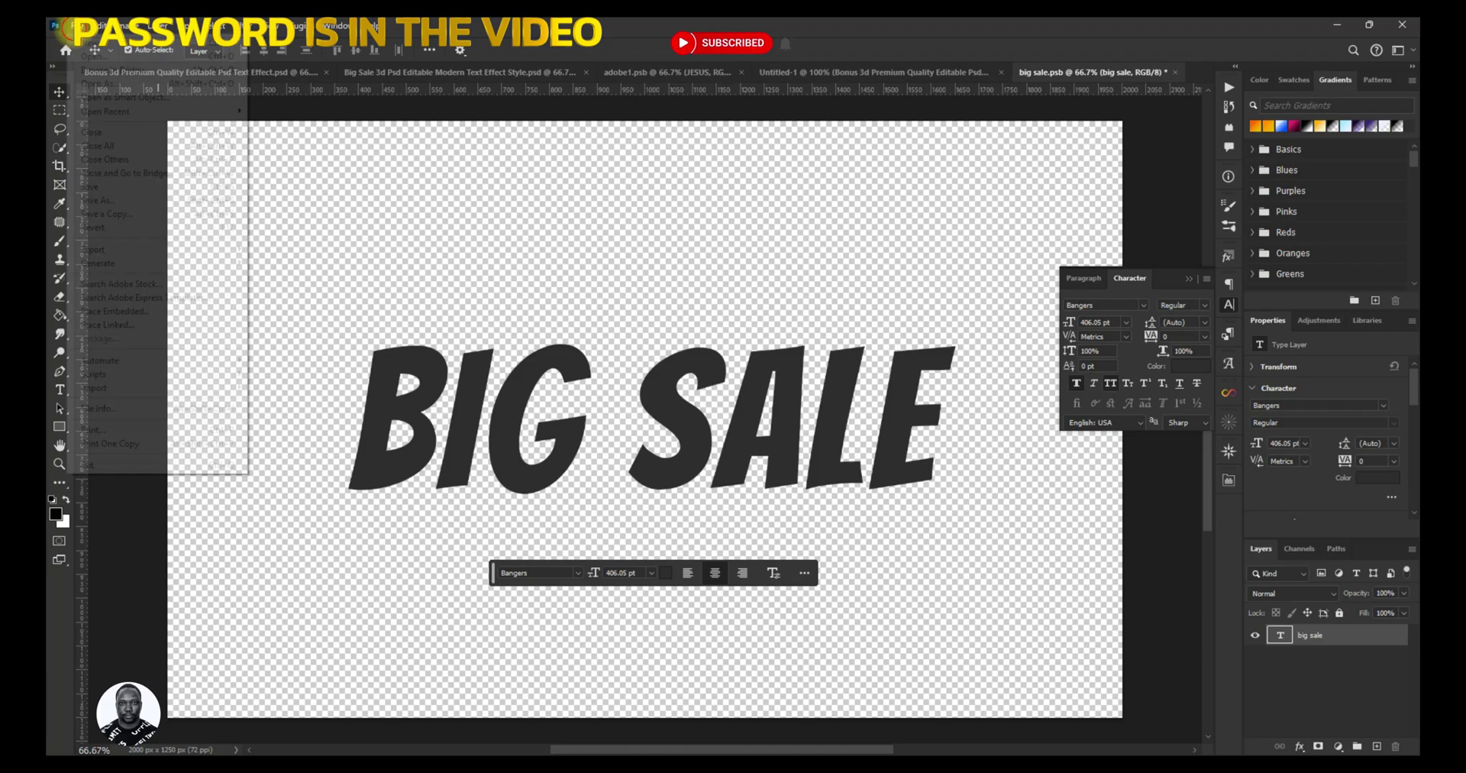
left_click(106, 187)
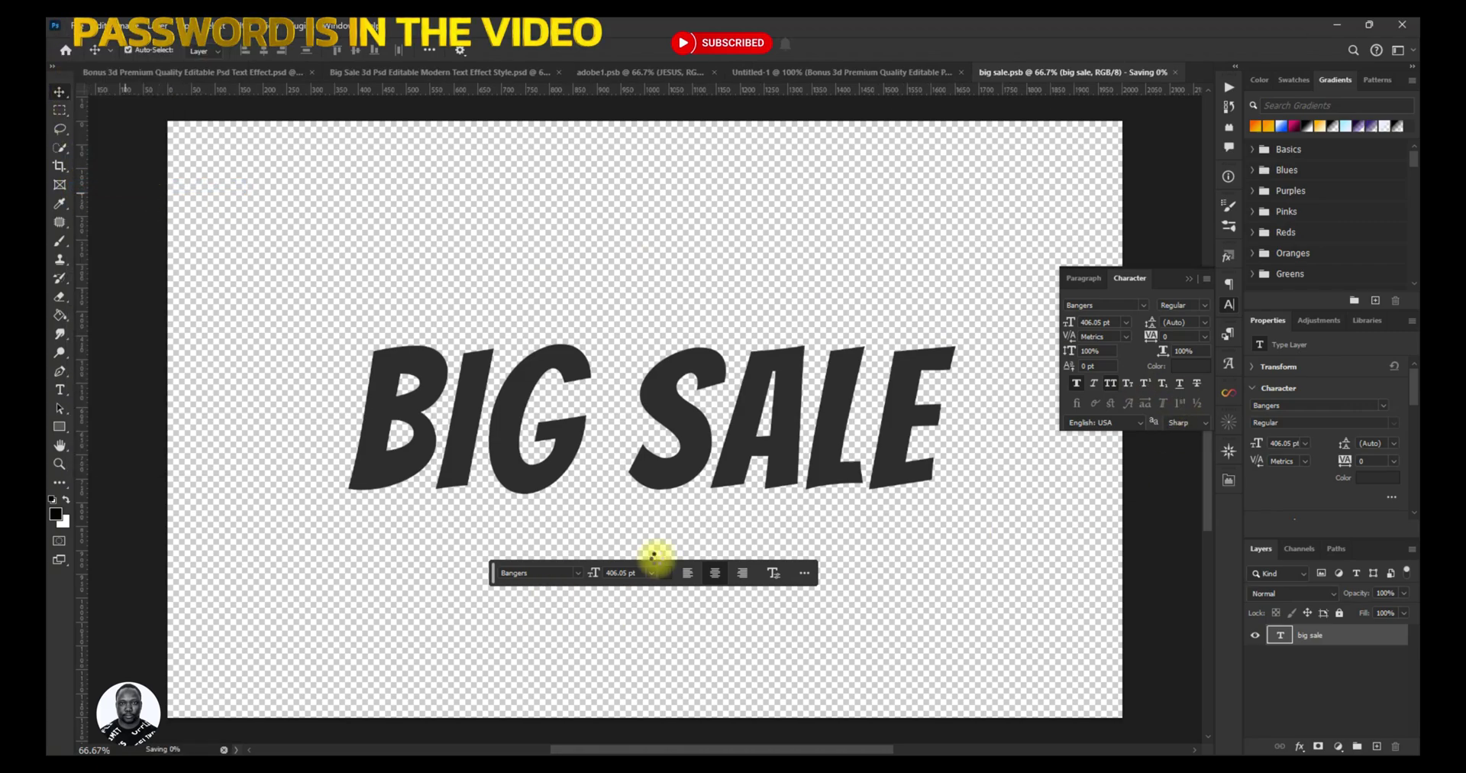
- Replace the BIG SALE text in the smart object with JESUS and commit the edit
double_click(690, 452)
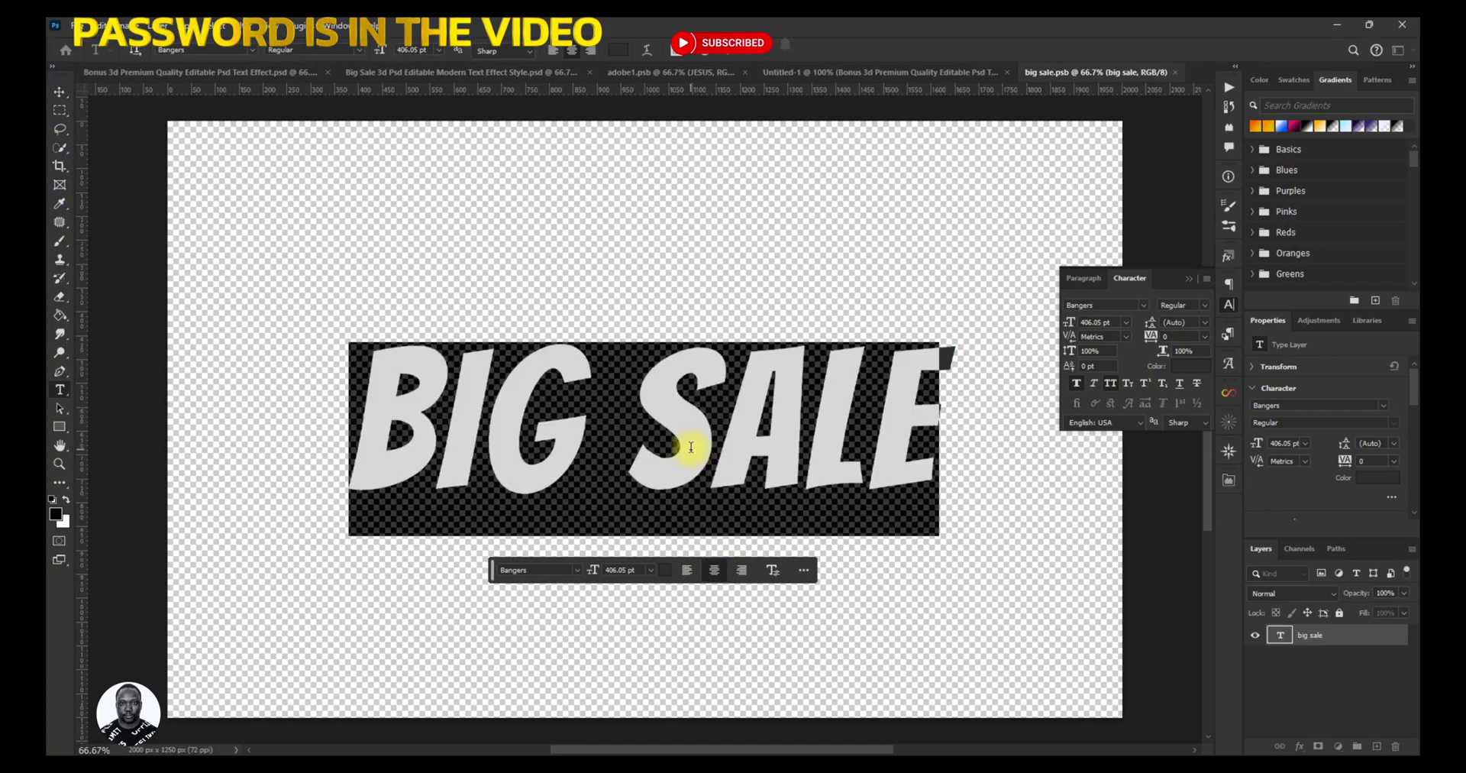
type("JESUS")
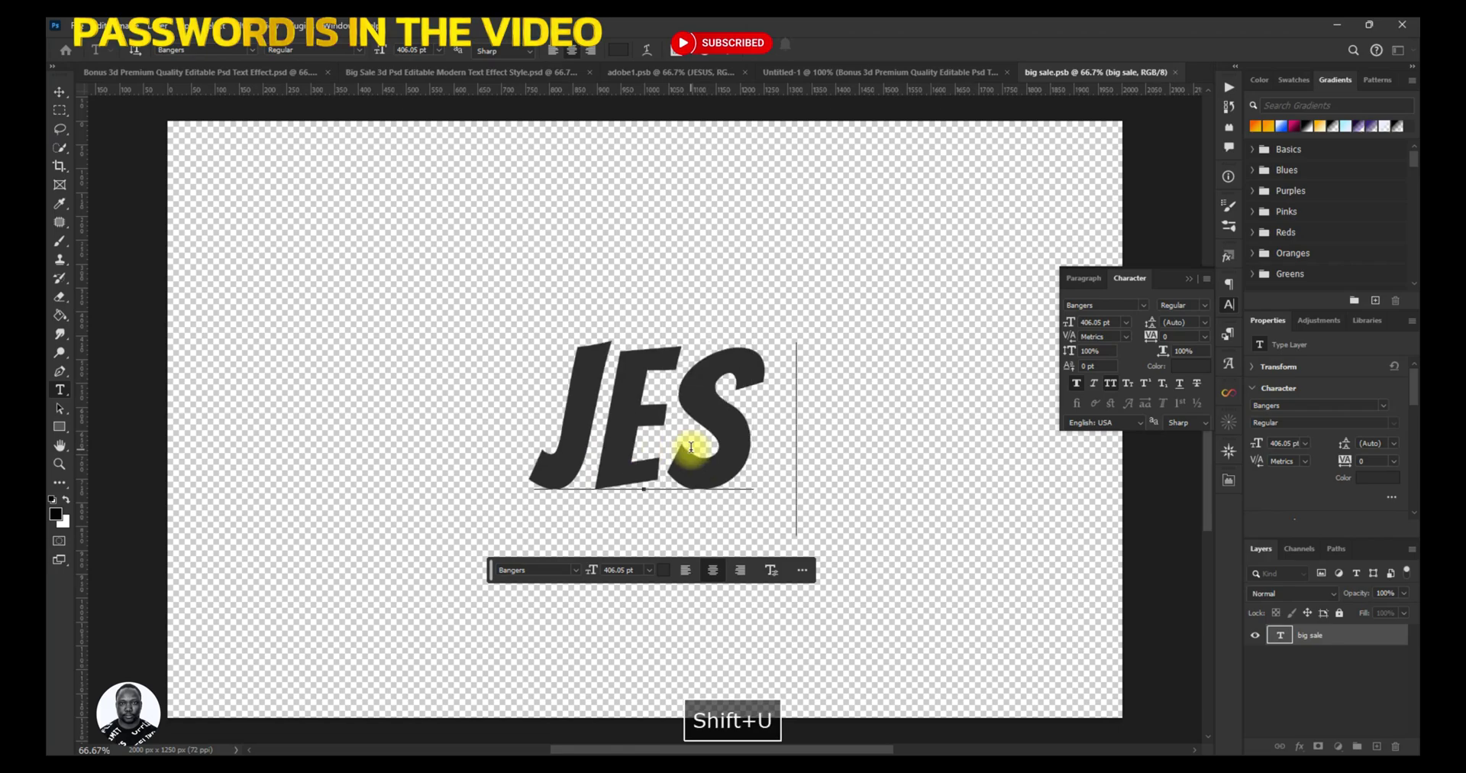
left_click(725, 50)
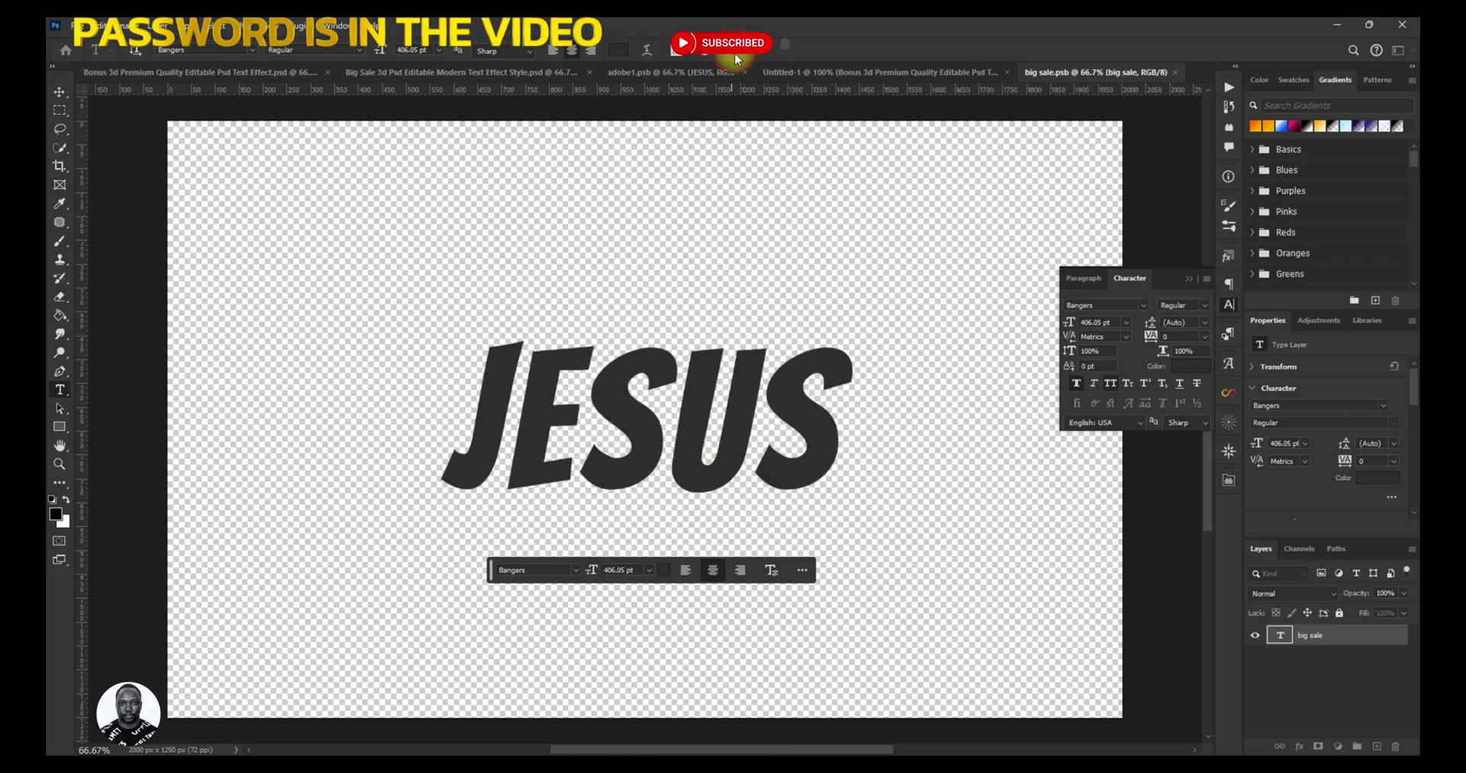
- Scale the JESUS text up to about 148.55% around its center and shift it about 39 px left
key("ctrl+t")
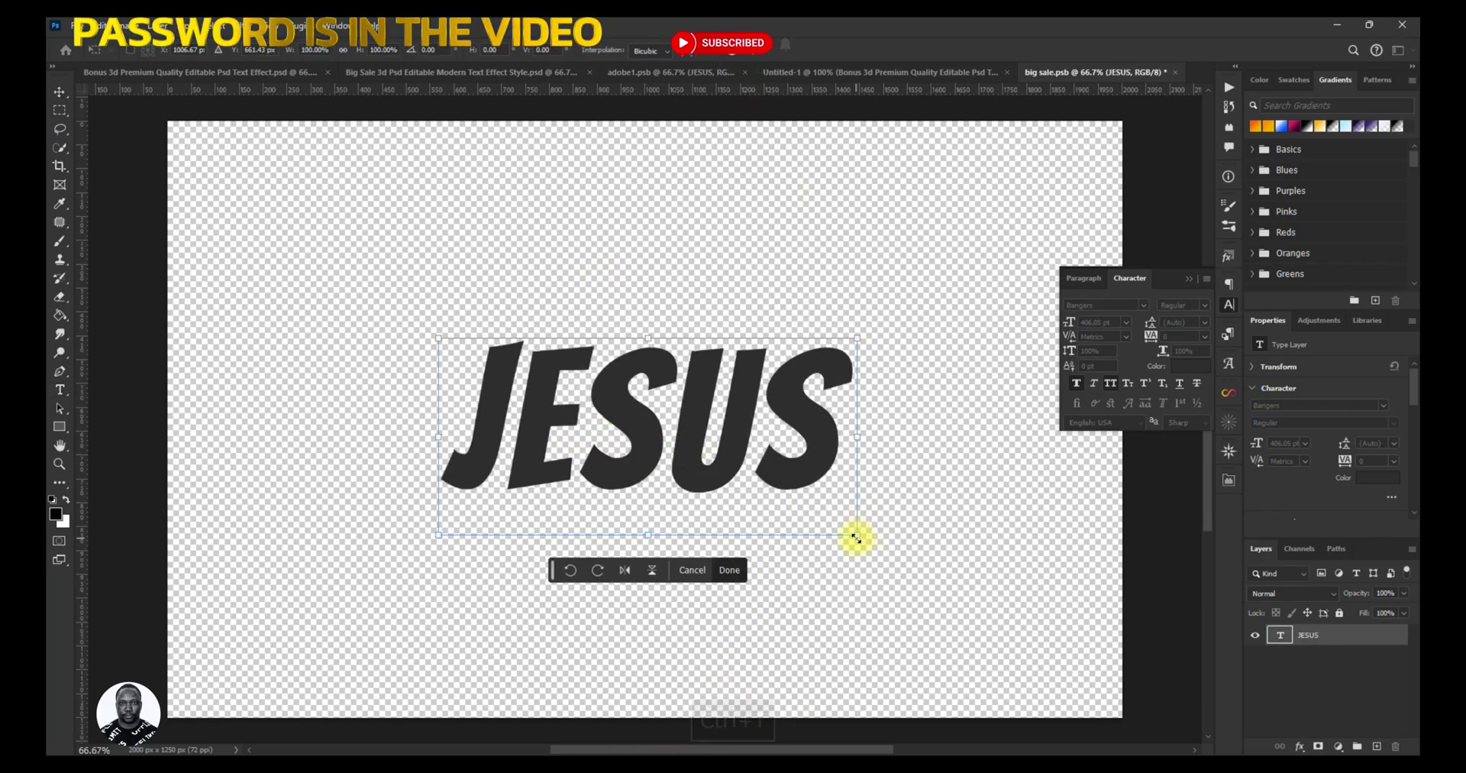
left_click_drag(857, 533, 960, 590)
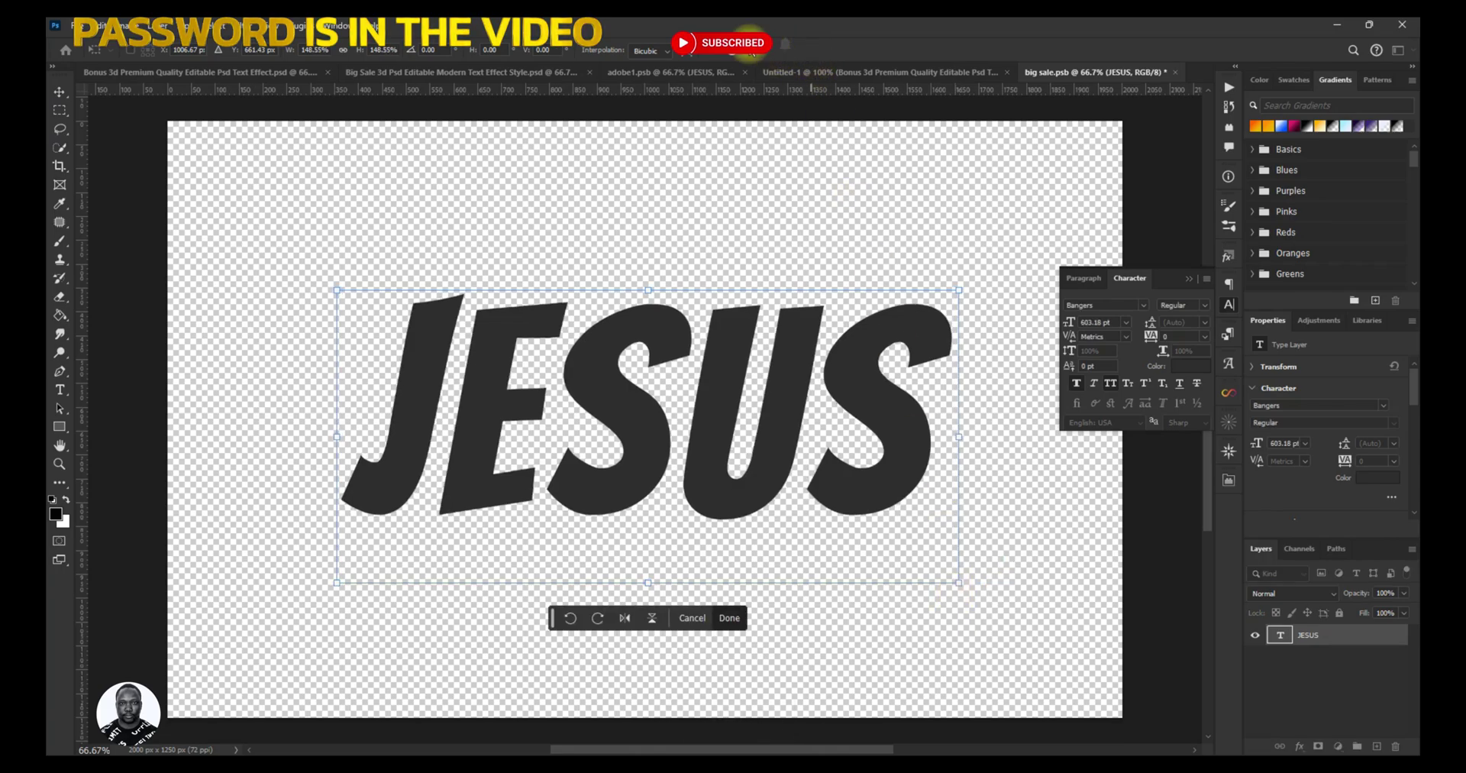
key("Return")
left_click_drag(779, 442, 713, 435)
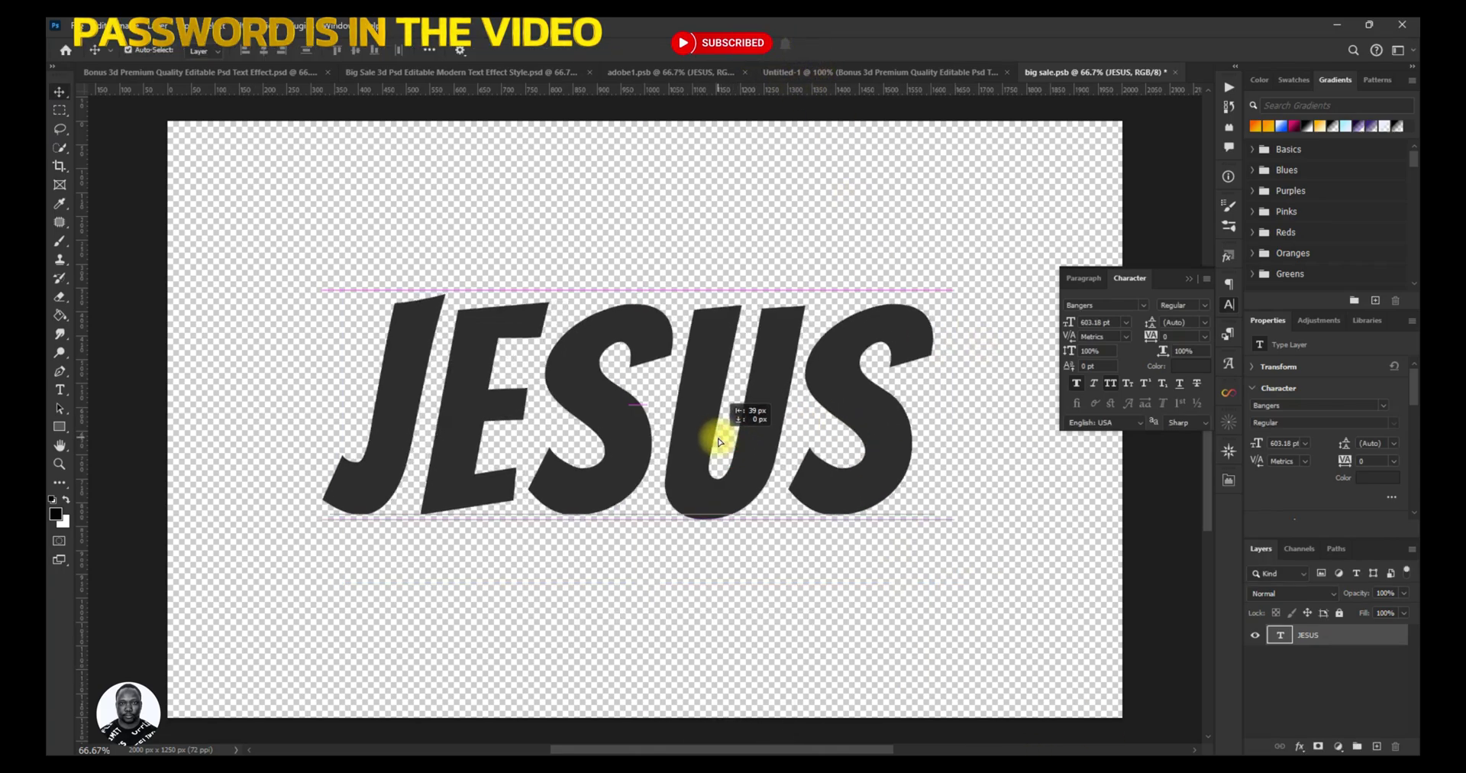
- Save the smart object with the JESUS text, return to the Big Sale document and collapse the floating character settings
left_click(79, 24)
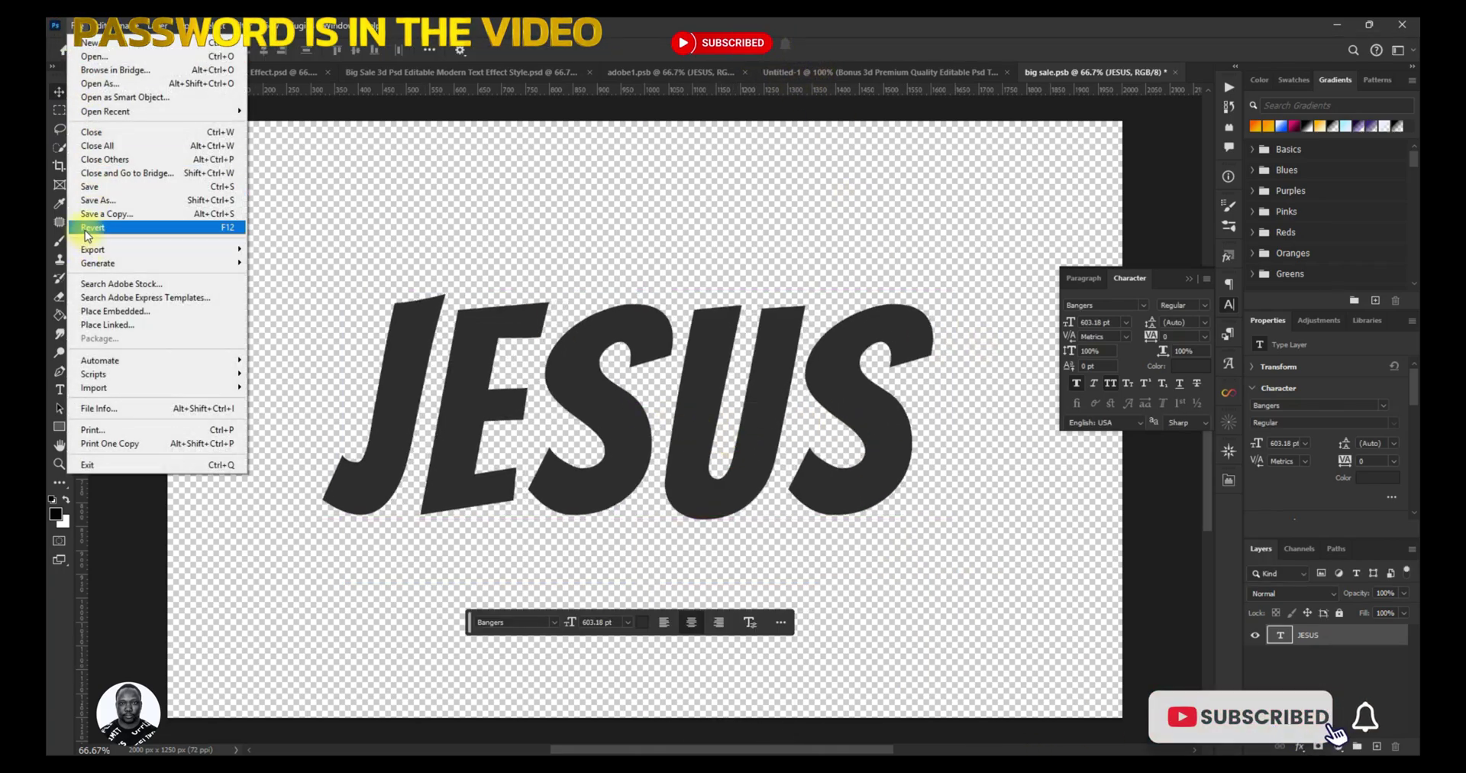
left_click(91, 190)
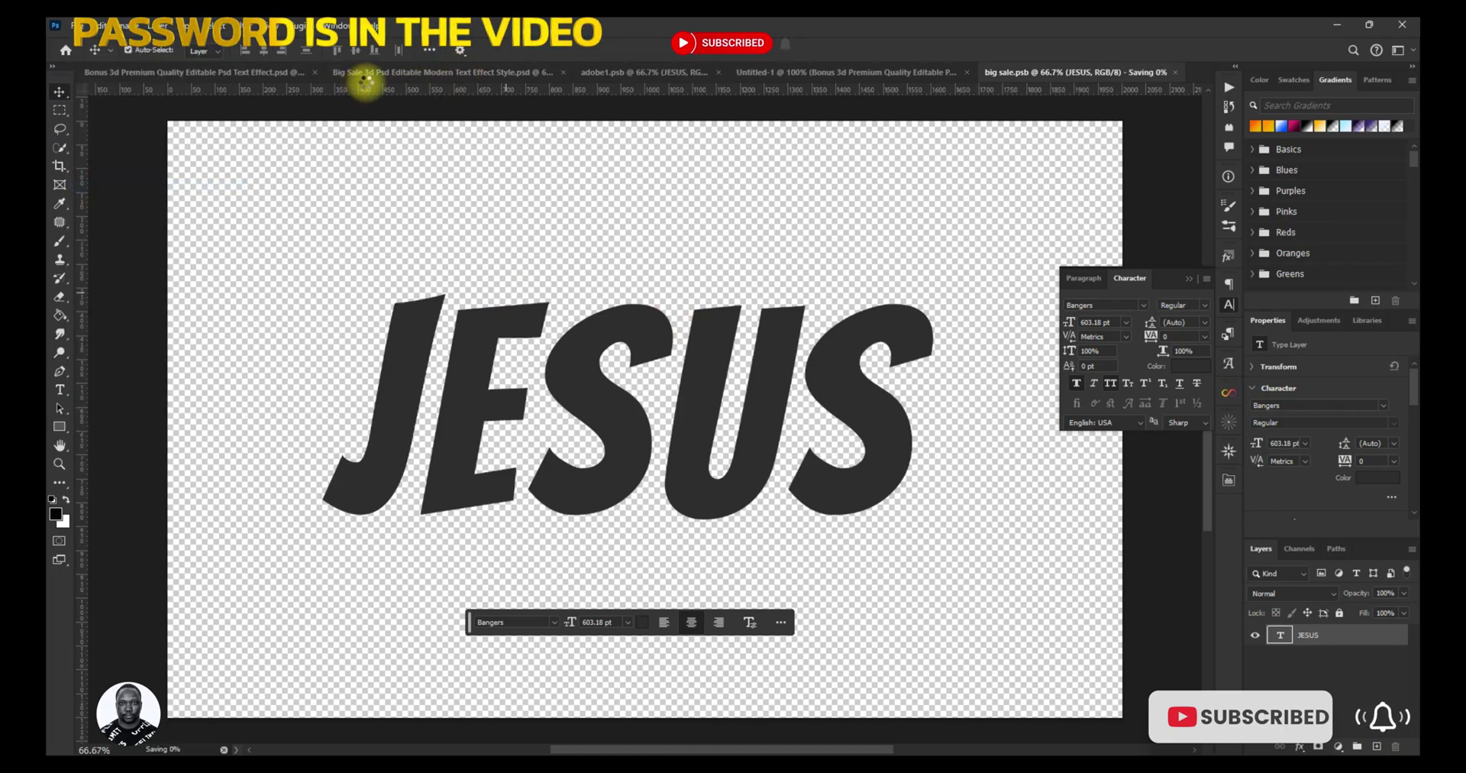
left_click(376, 73)
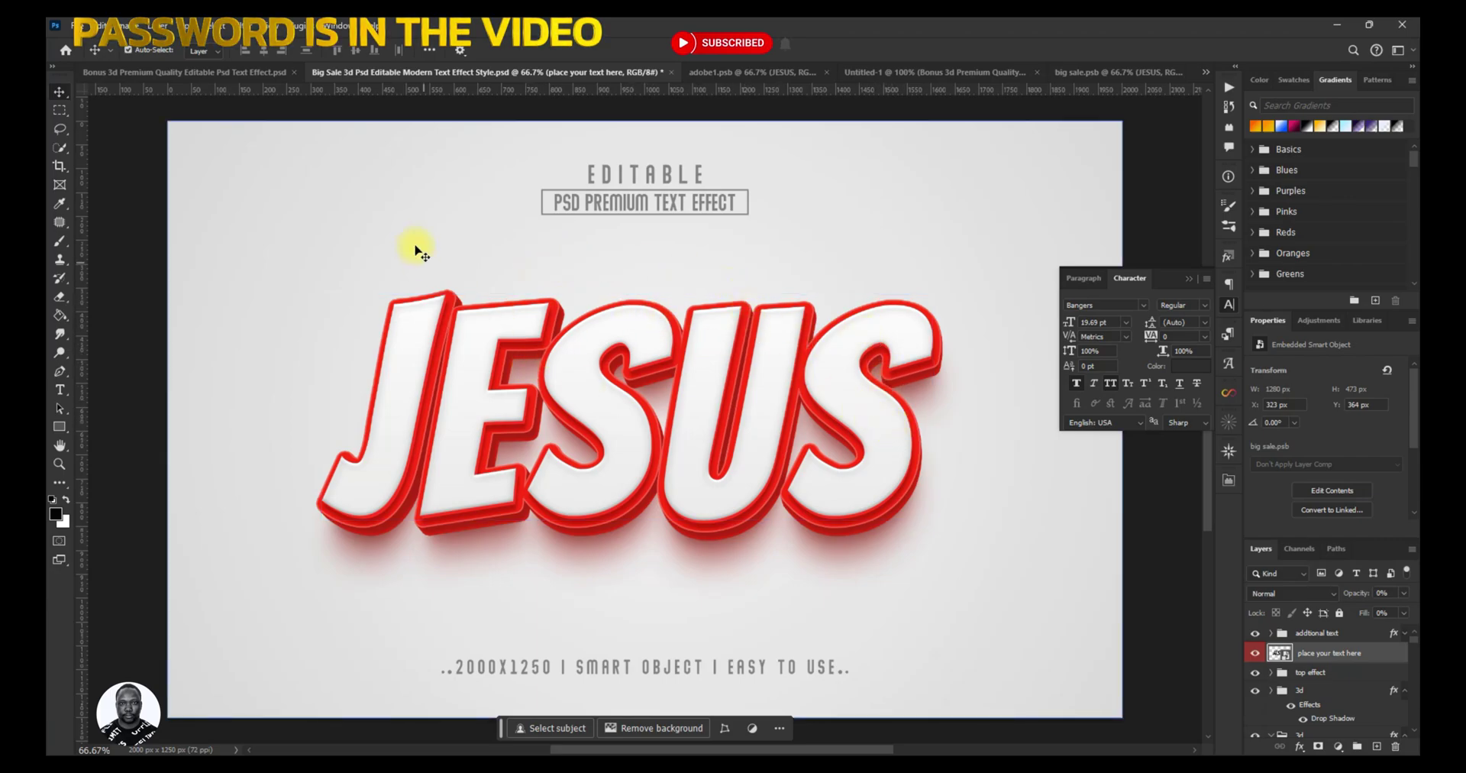
left_click(1194, 284)
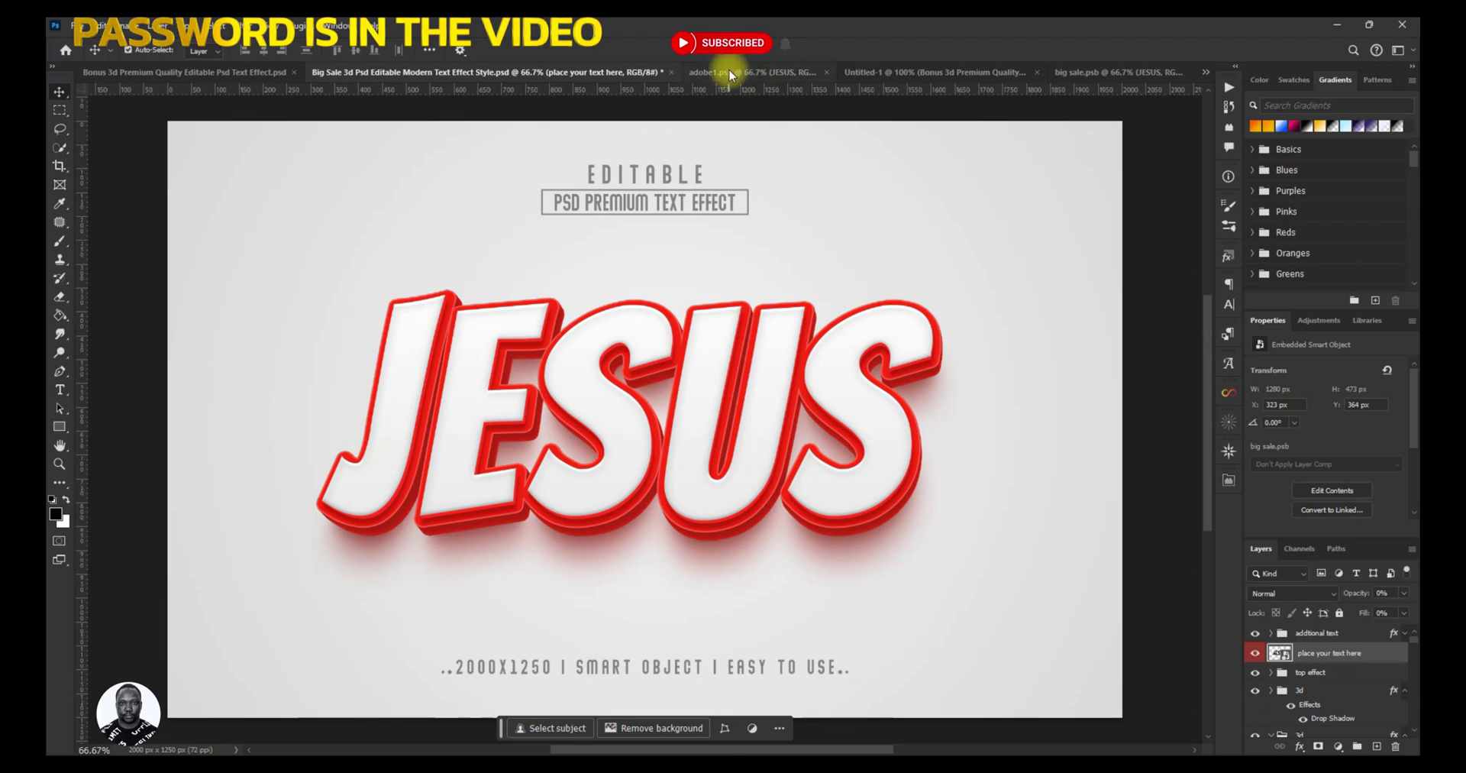